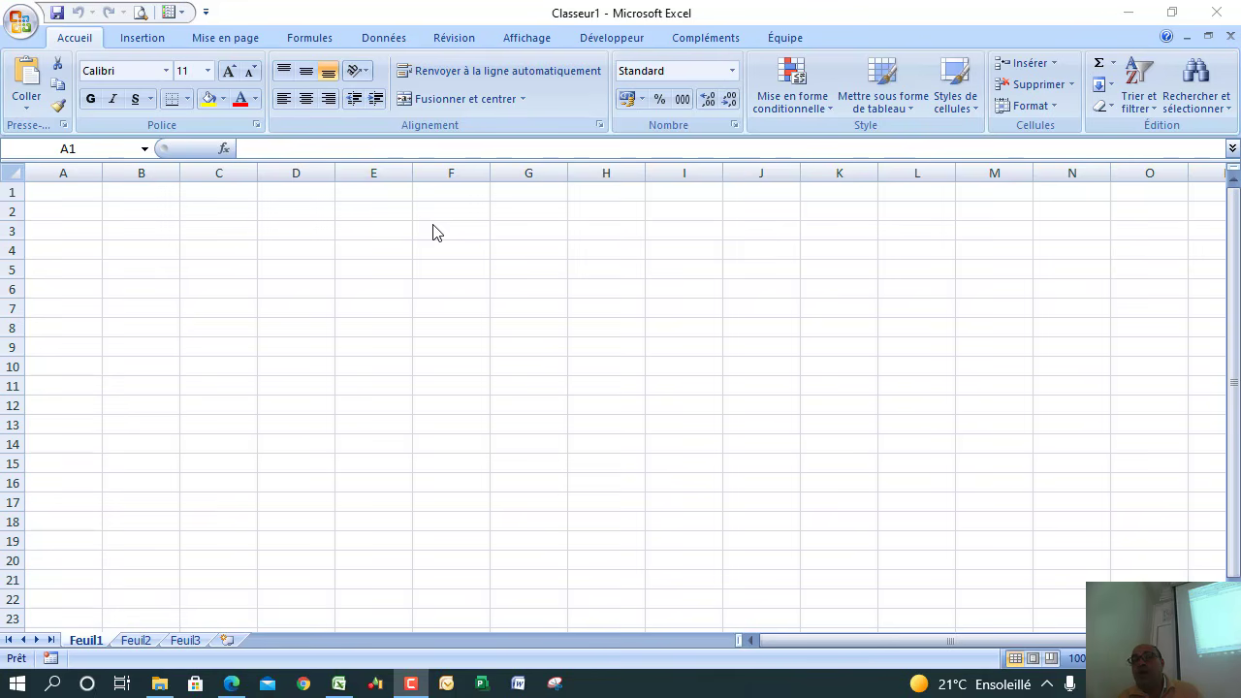
Step: Look through the command groups of every ribbon category, from Accueil to Équipe
click(75, 43)
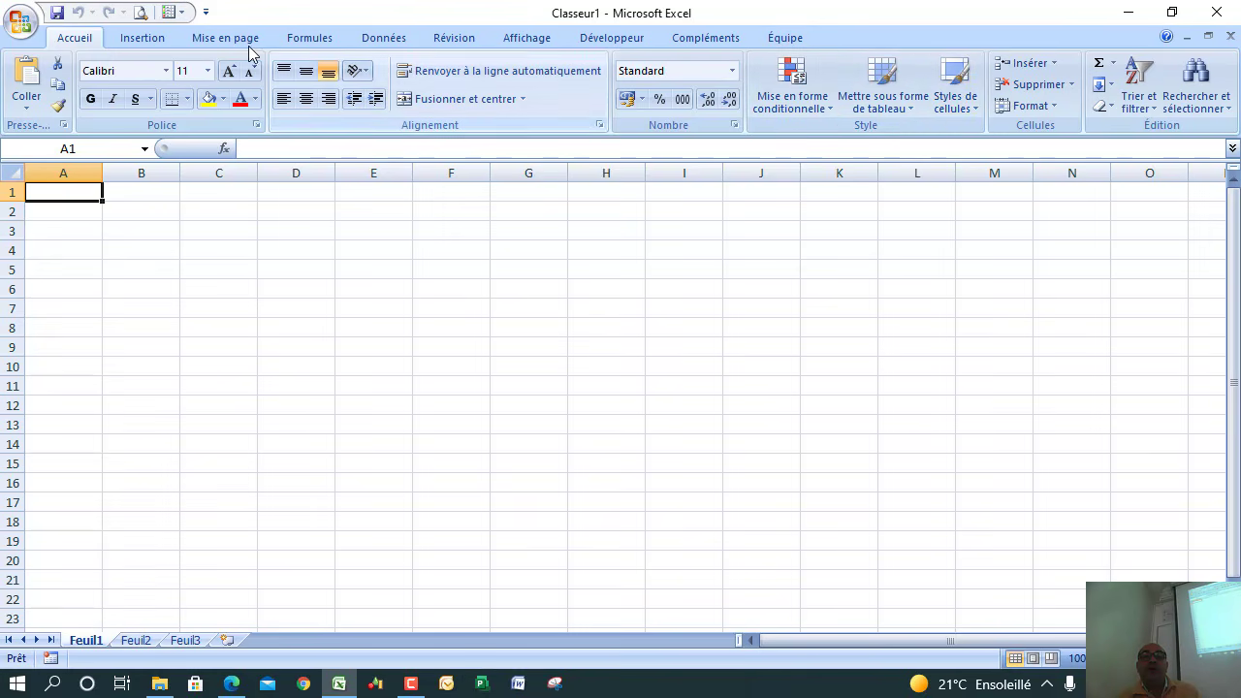
click(153, 43)
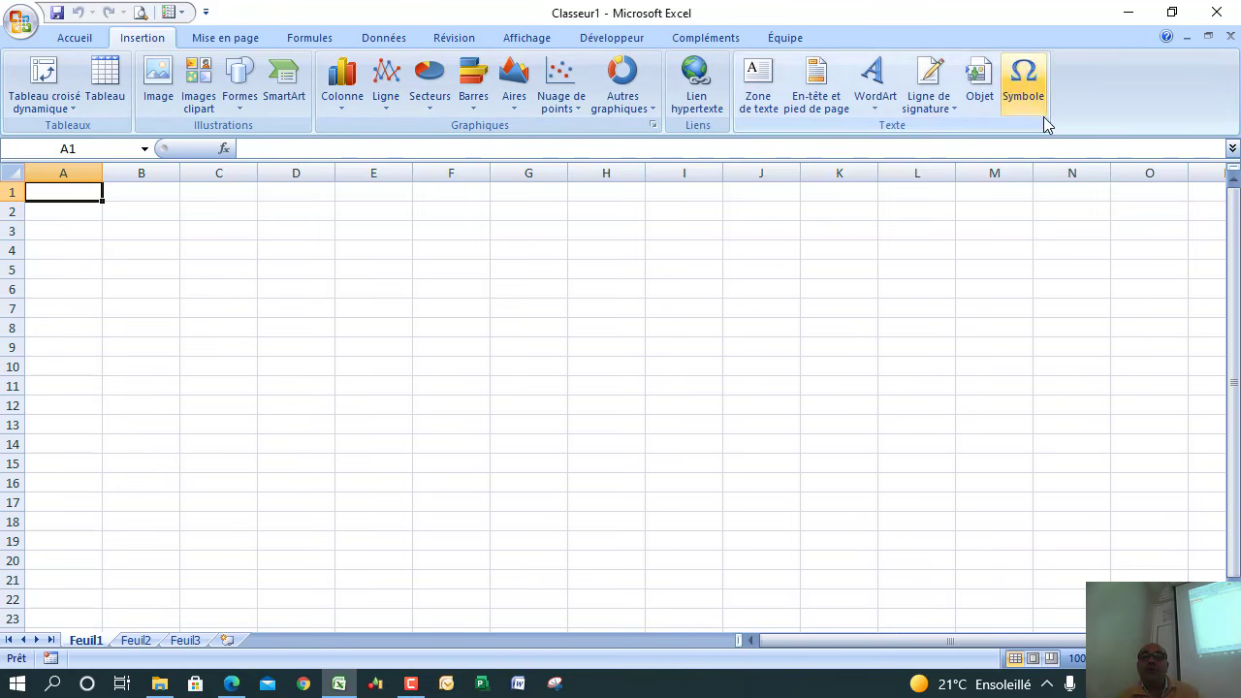
click(239, 39)
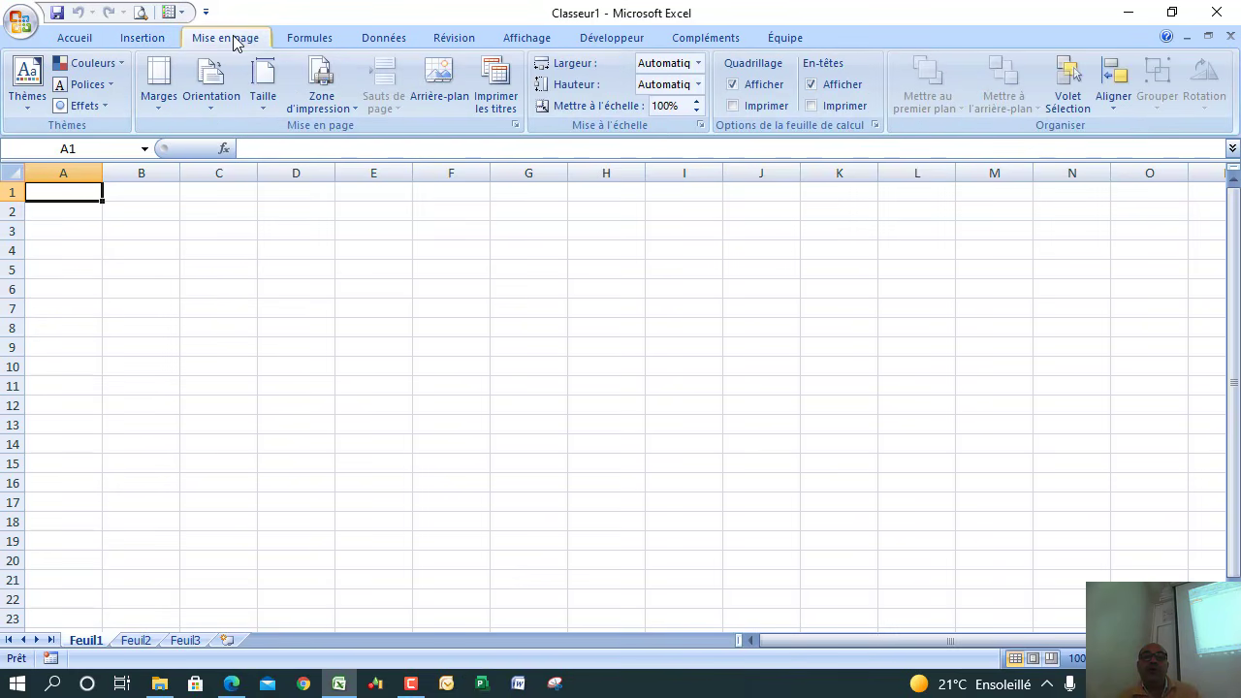
click(310, 41)
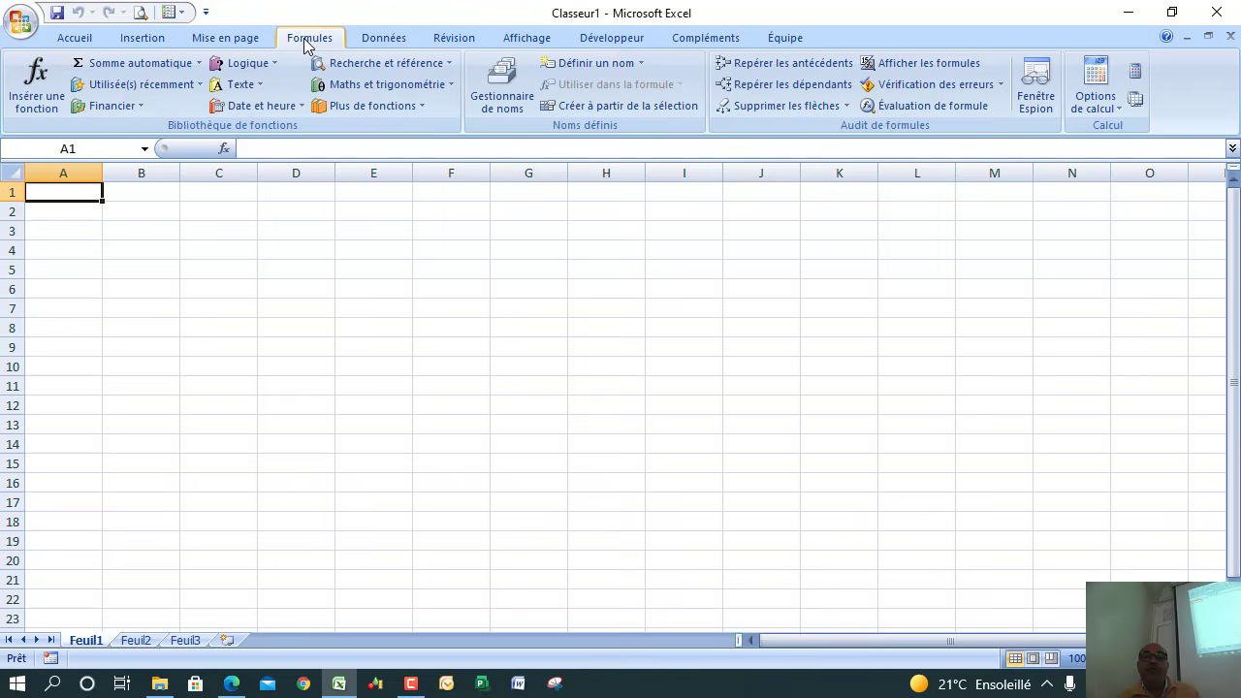
click(373, 44)
click(448, 43)
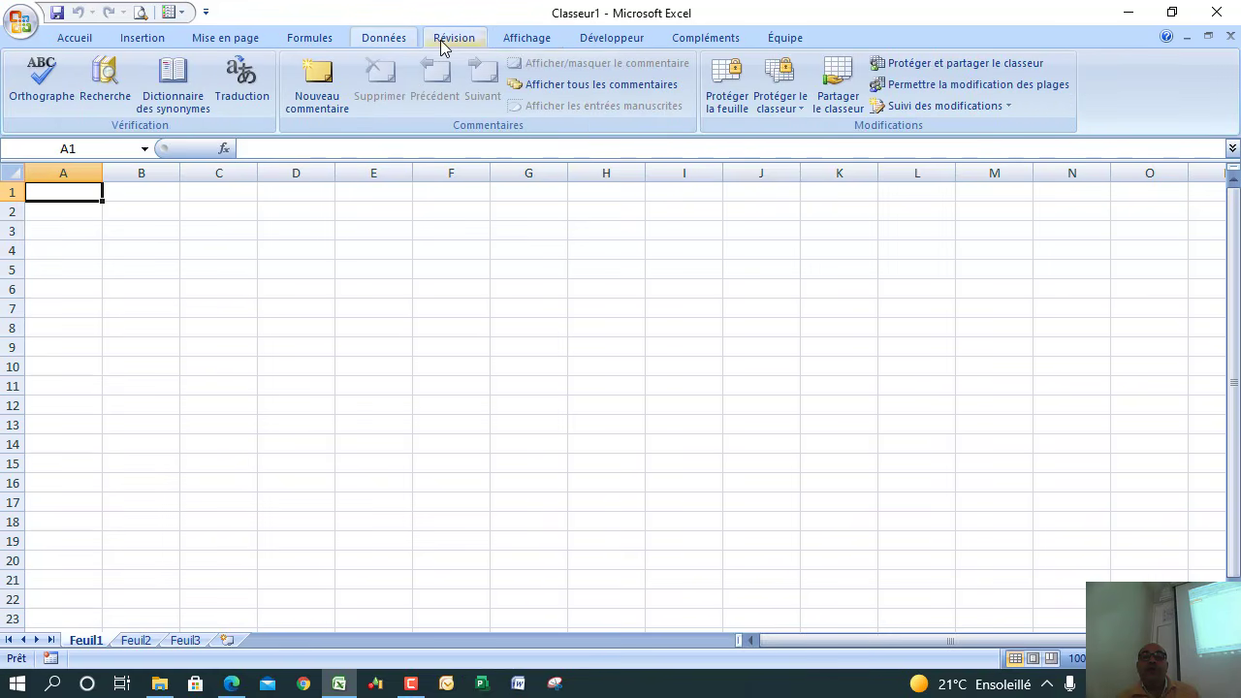
click(527, 43)
click(611, 43)
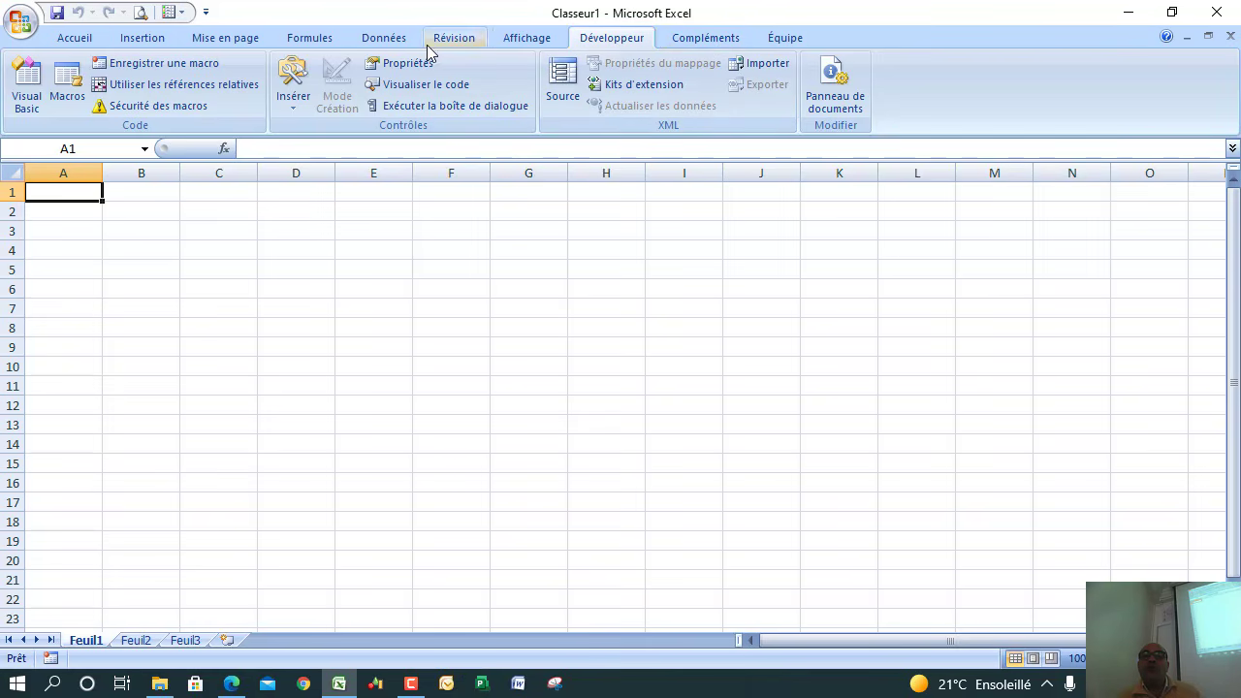
click(703, 39)
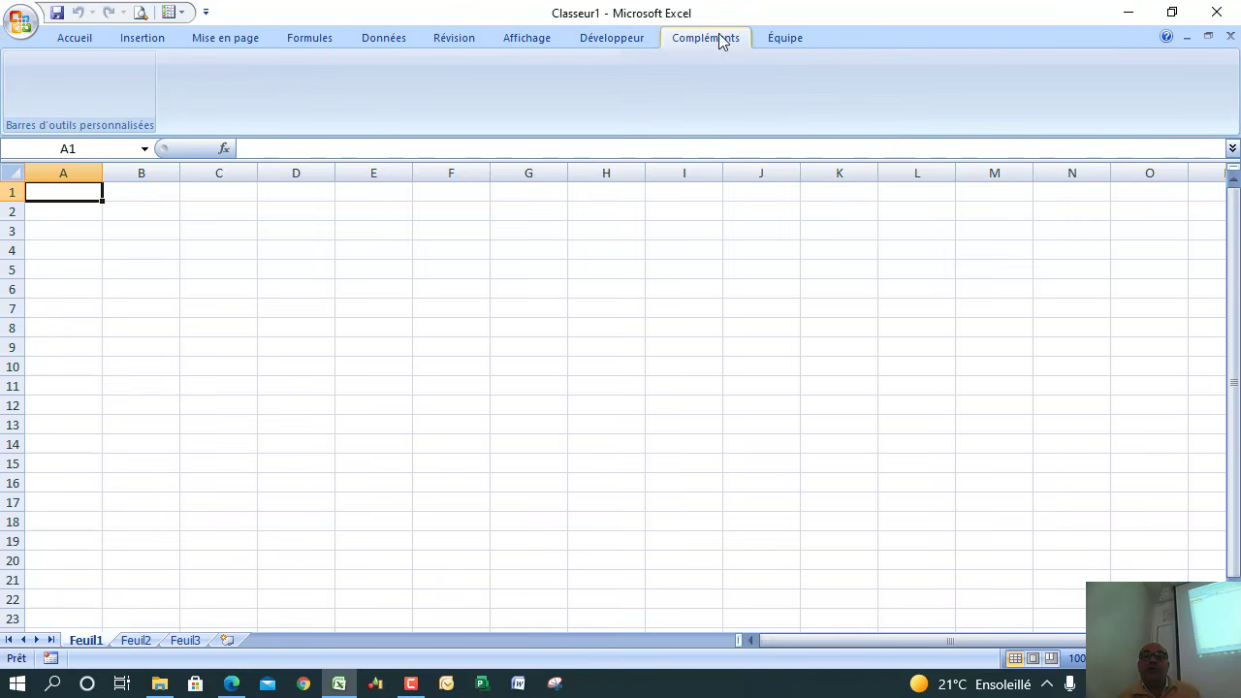
click(793, 39)
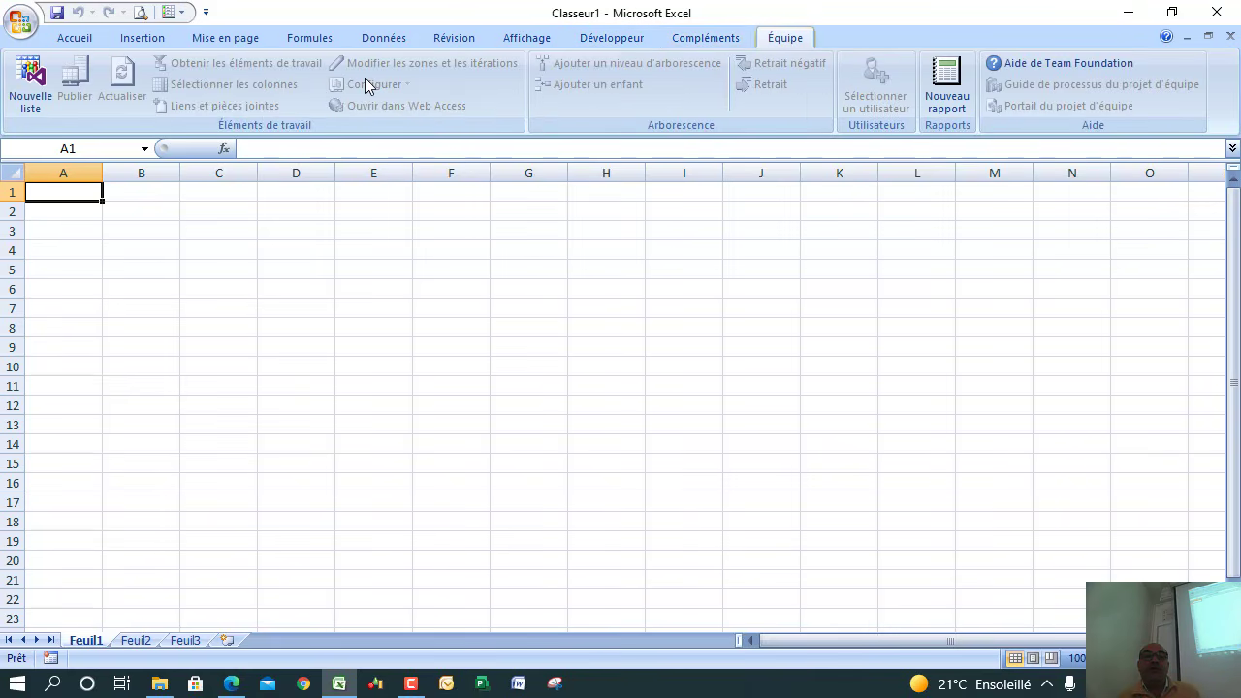
click(73, 43)
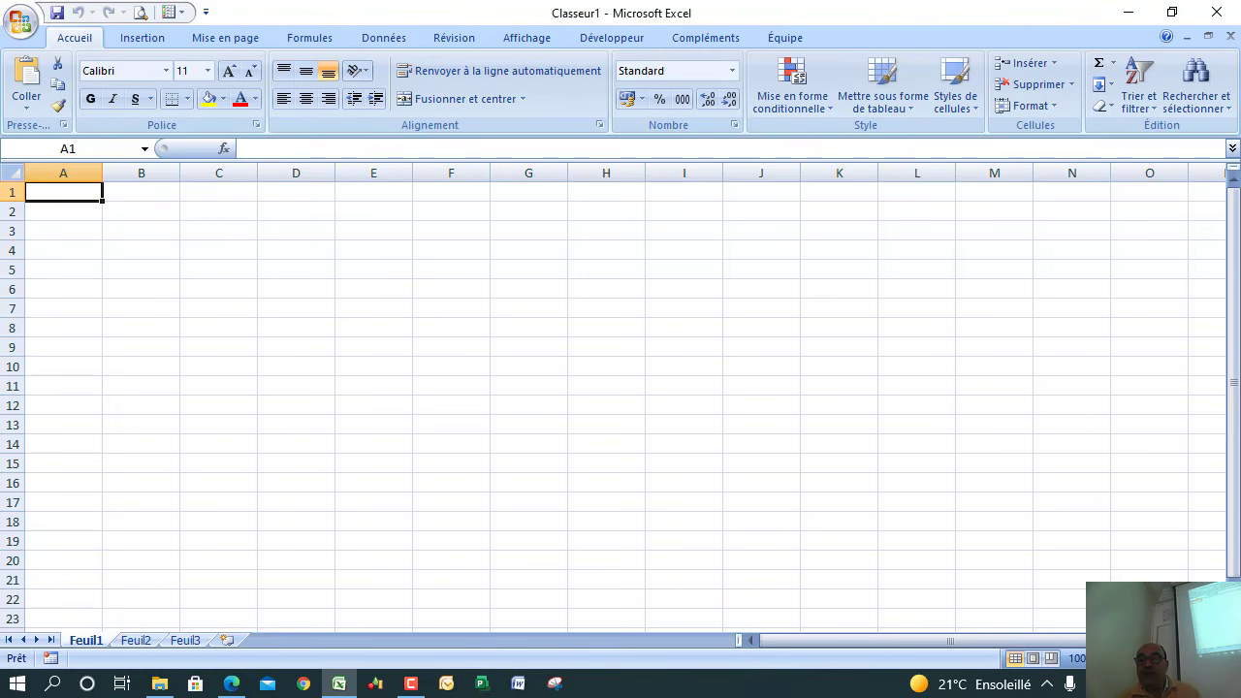
Step: Narrow column A to about two thirds of its default width
ctrl+scroll(621, 397, up, 4)
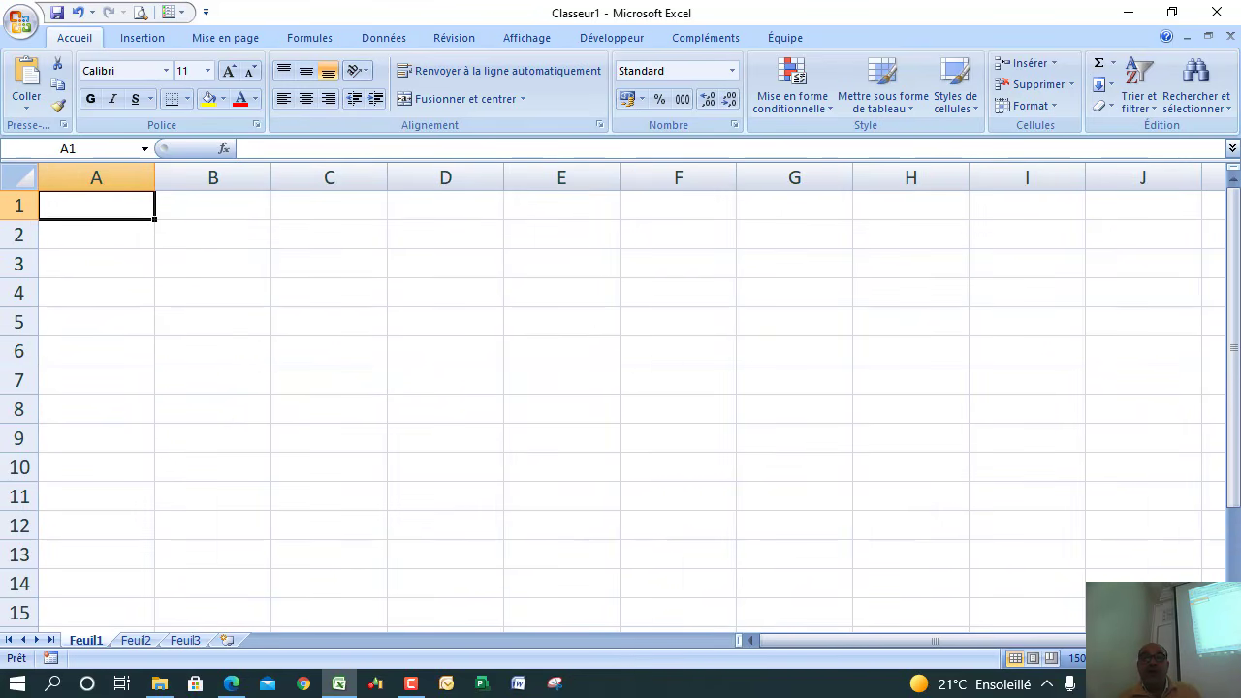
click(531, 267)
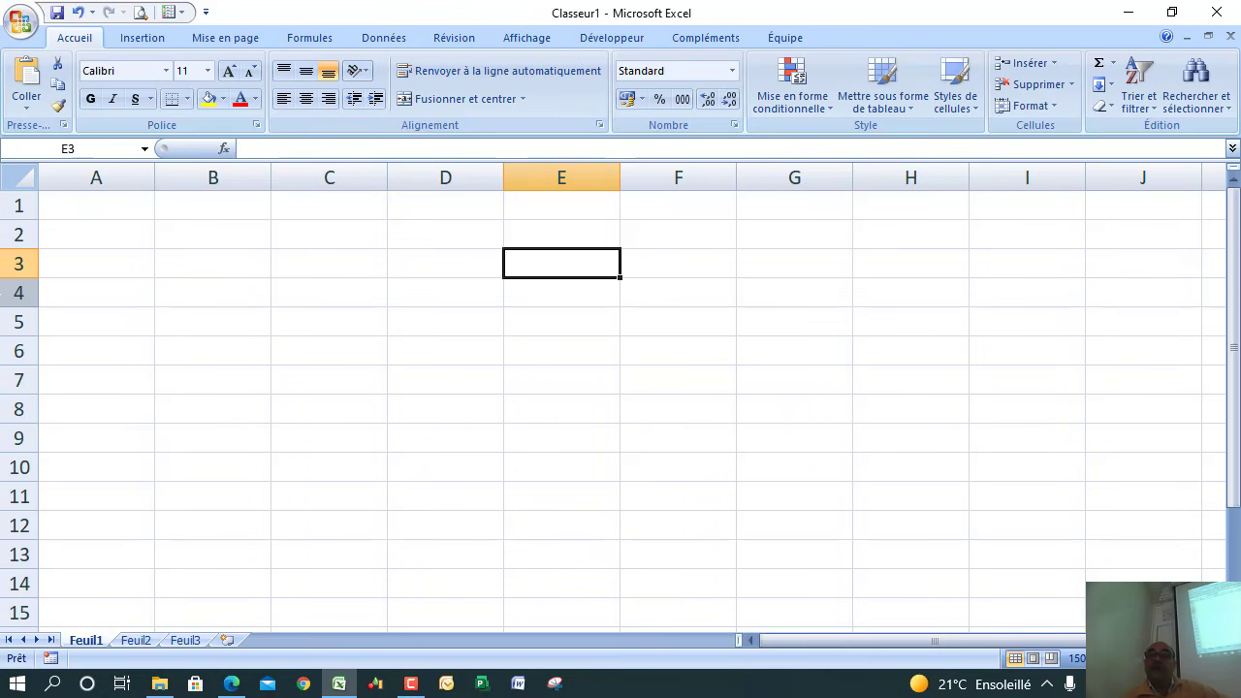
click(198, 305)
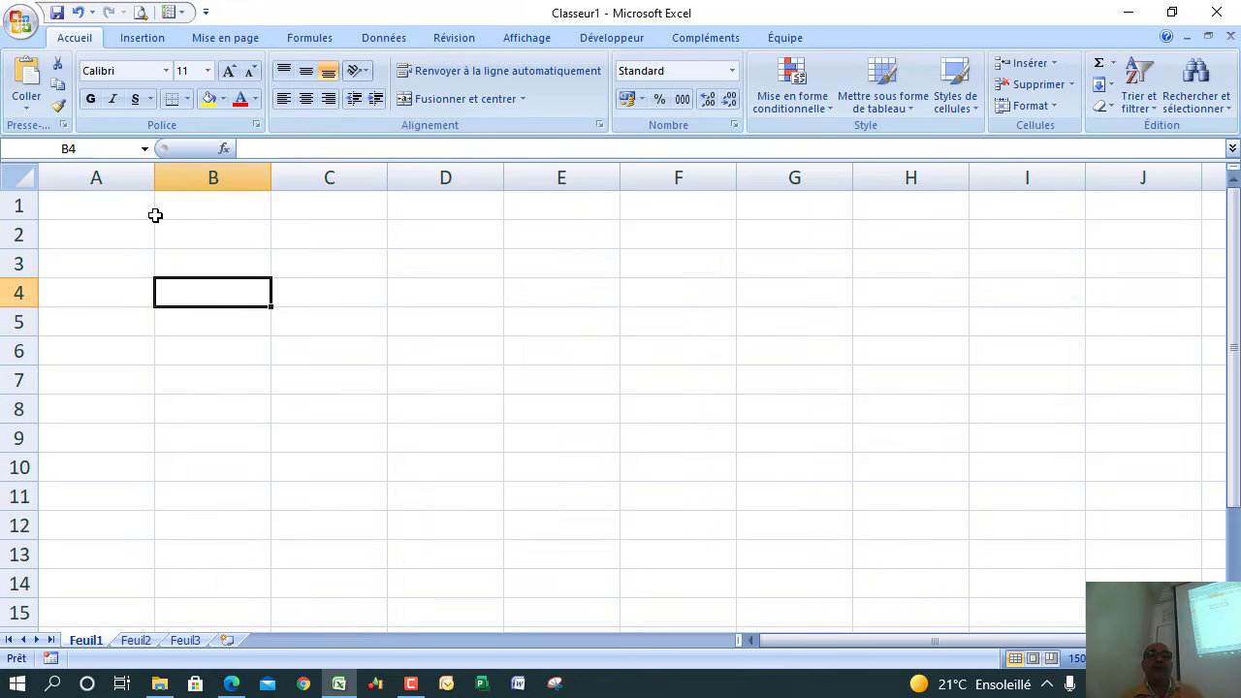
drag(153, 183, 114, 191)
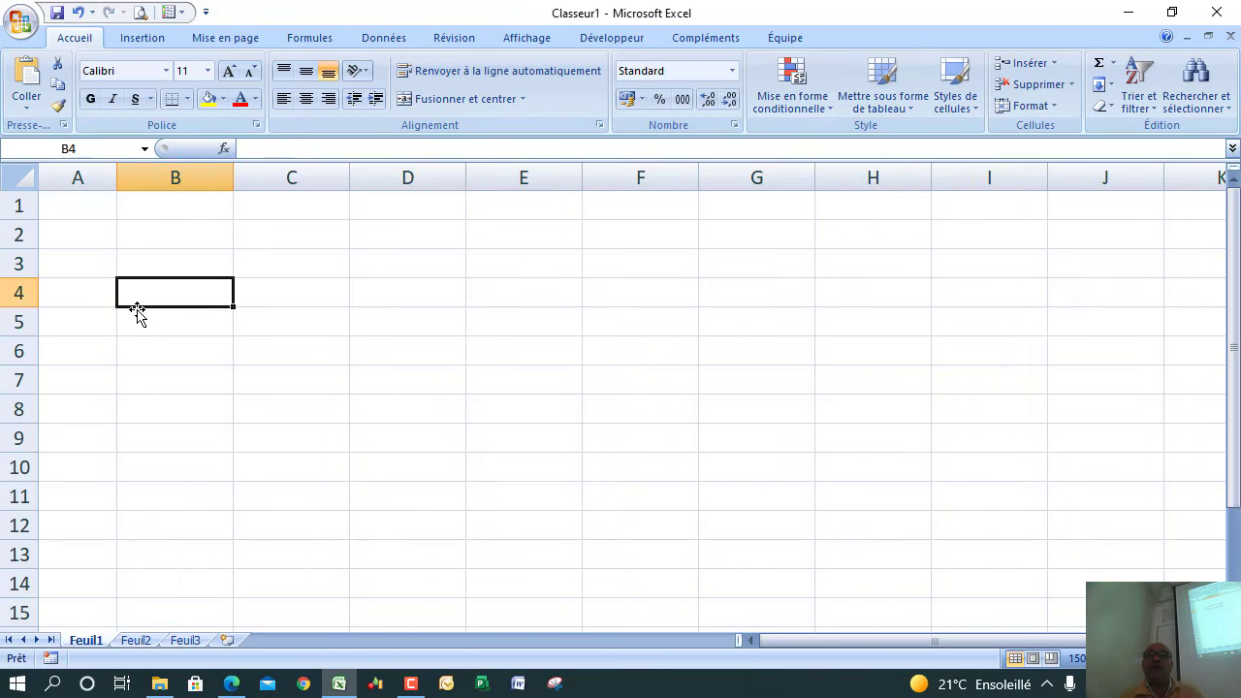
Step: Enter the invoice title "Facture numéro 1/2021" in cell C4
click(94, 291)
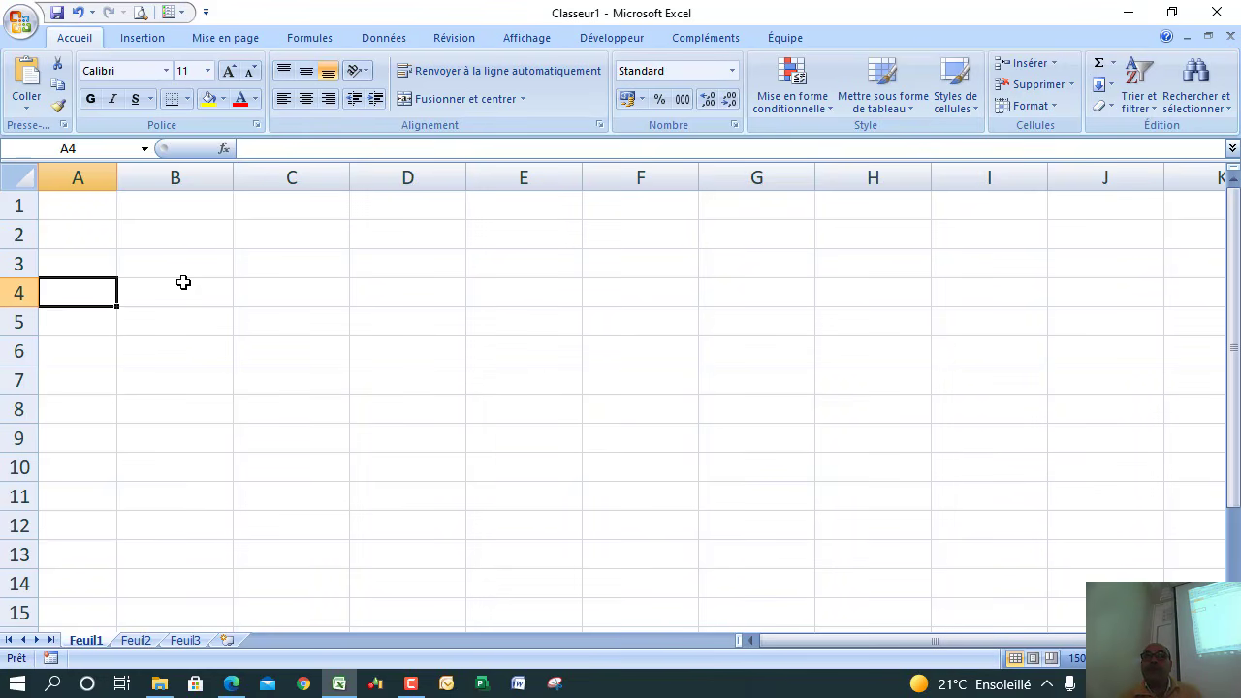
click(312, 292)
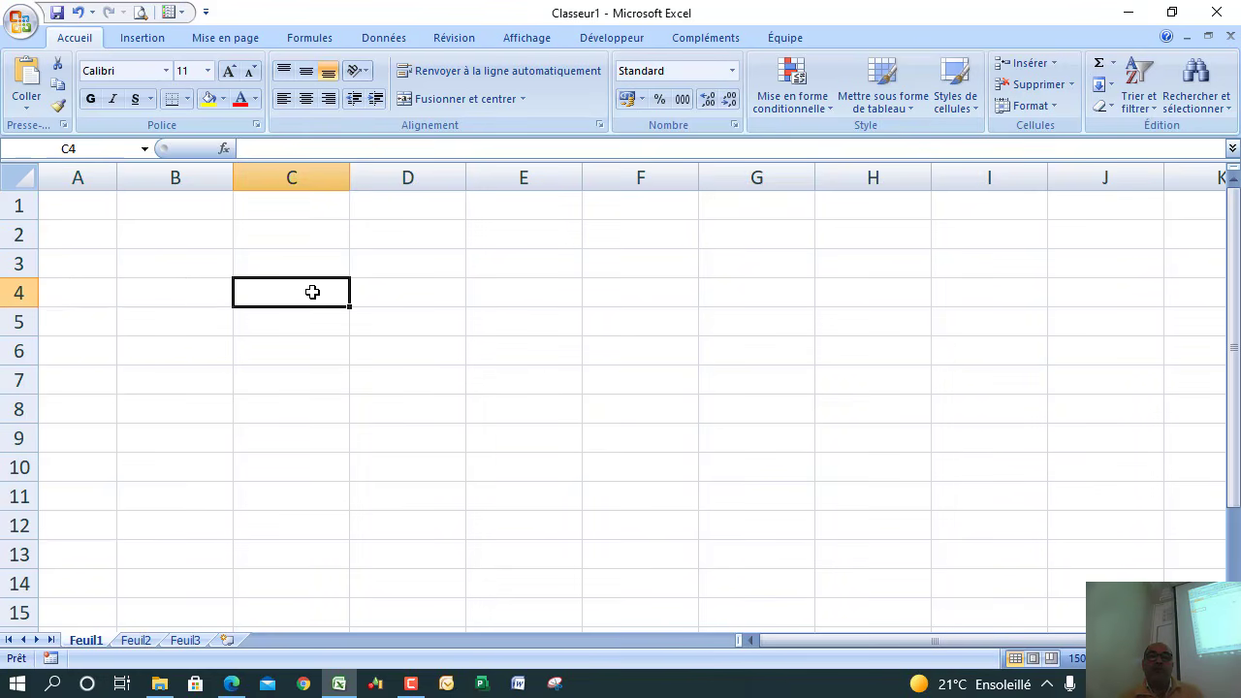
text(F)
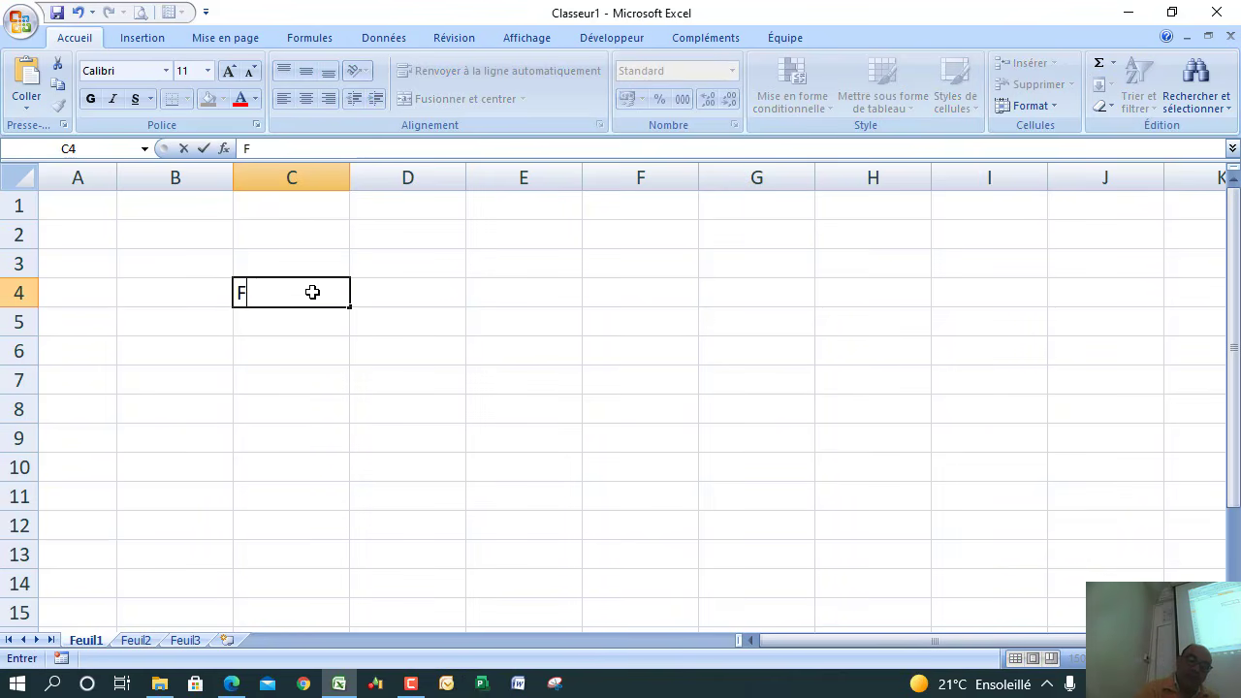
text(acture nu)
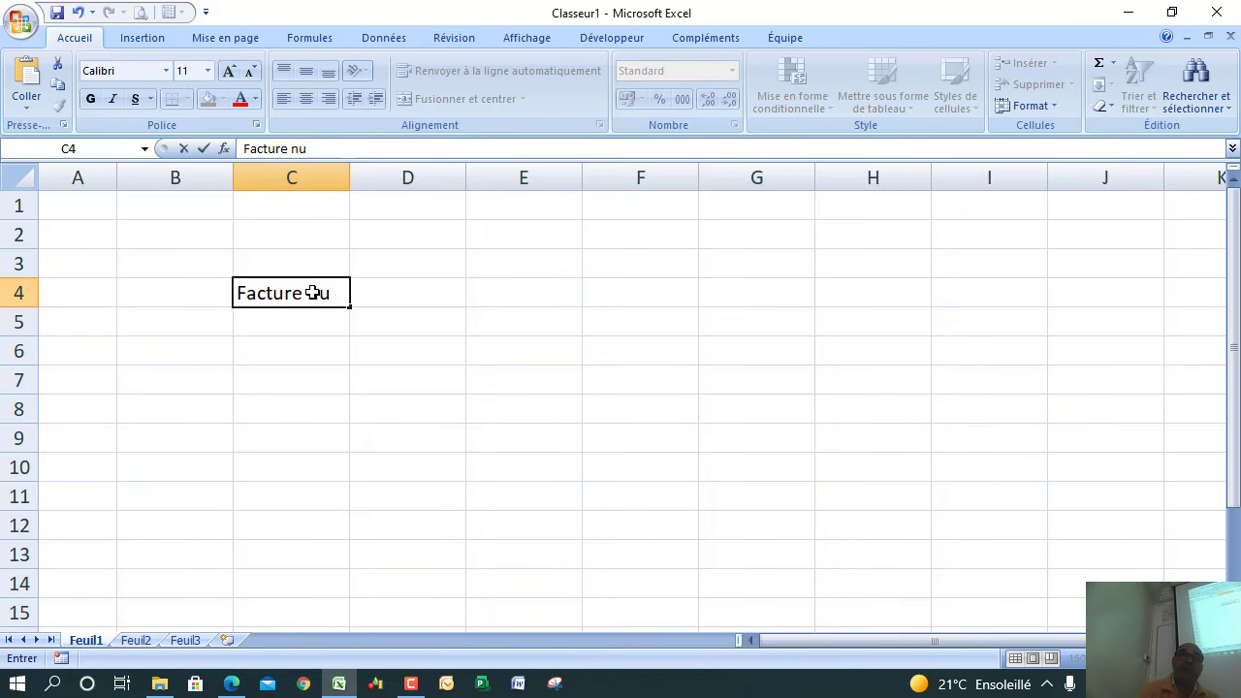
text(méro)
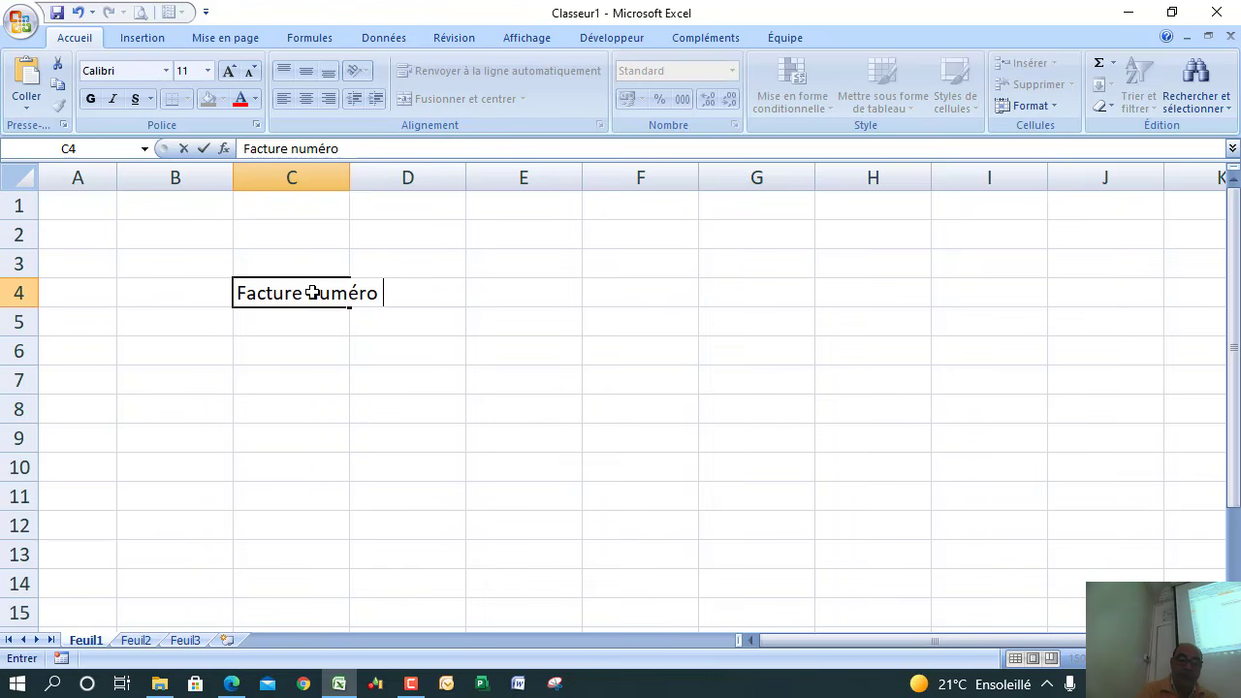
text( 1/2021)
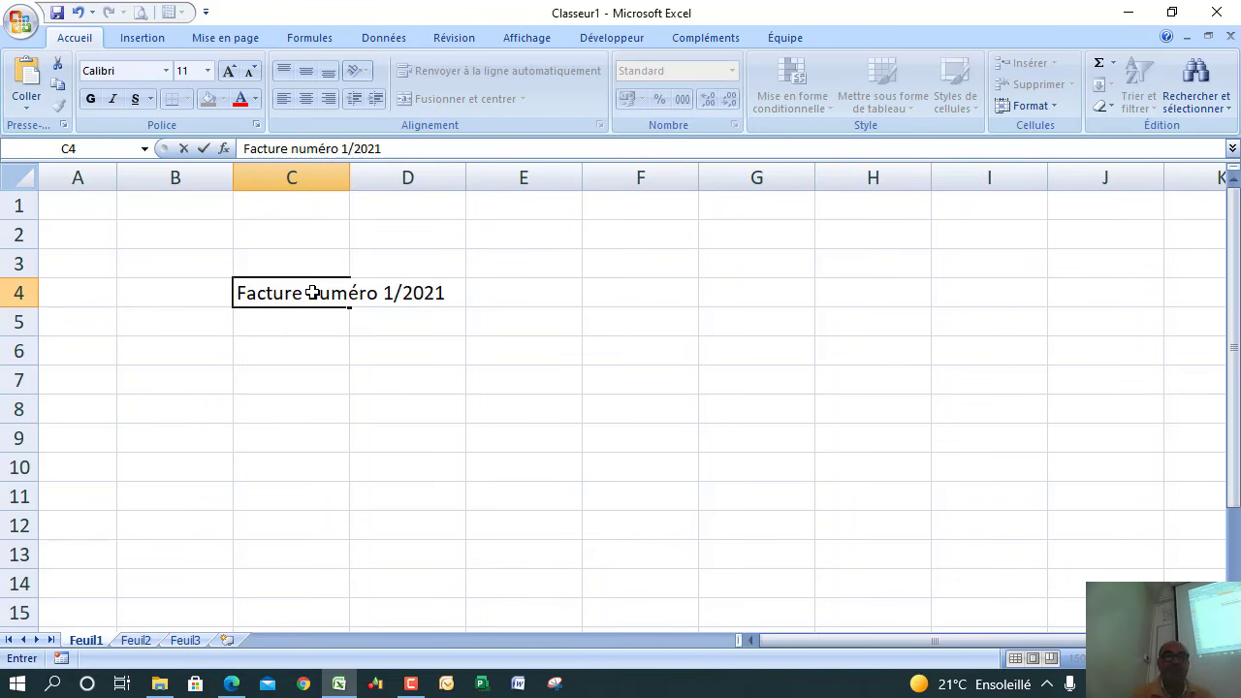
click(380, 374)
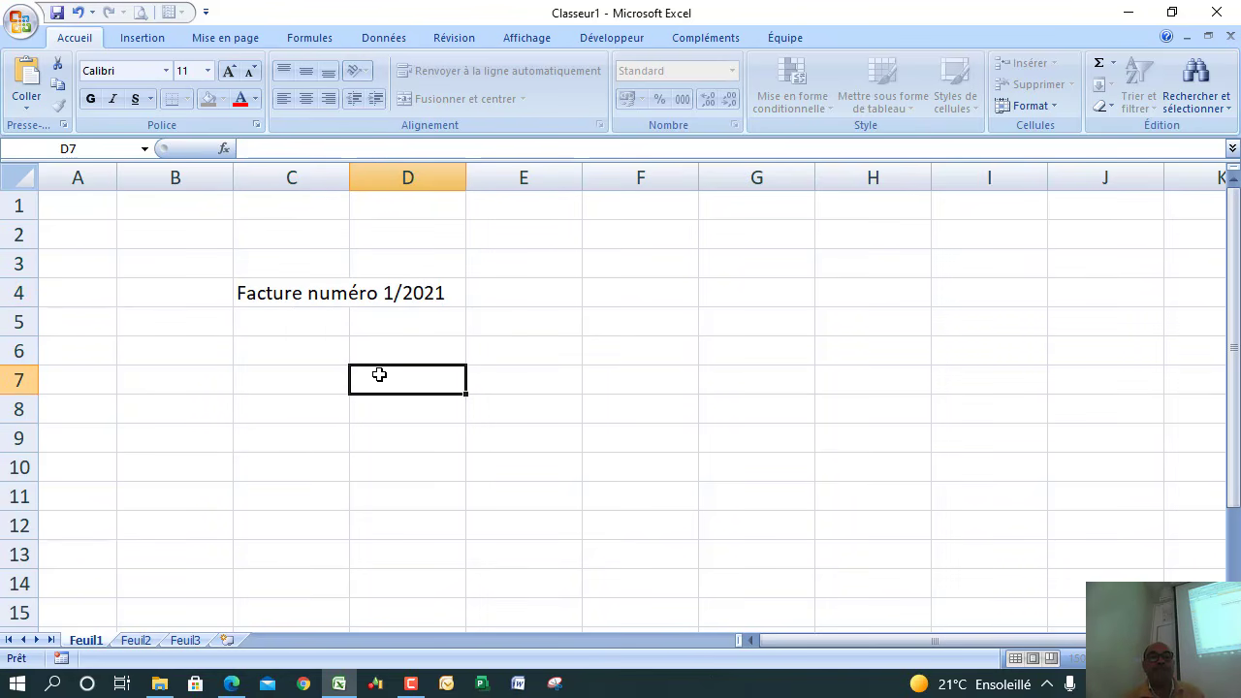
Step: Enter the column header "Article" in cell C6, below the invoice title
click(276, 353)
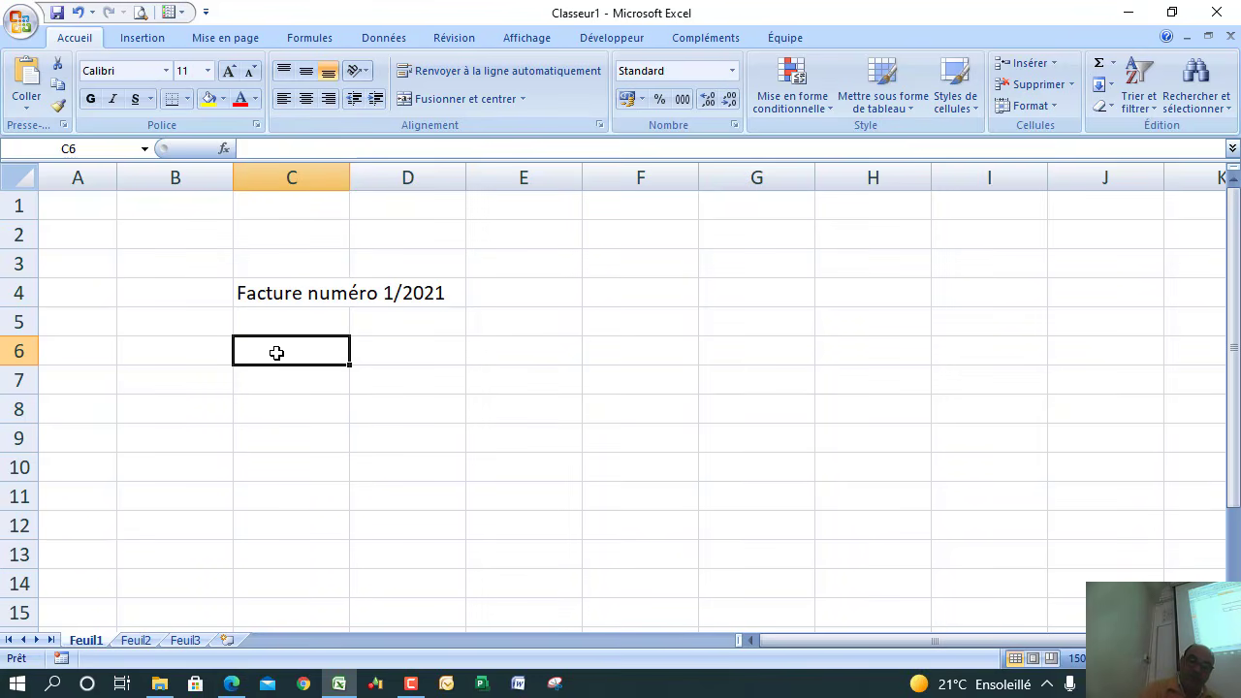
text(Ar)
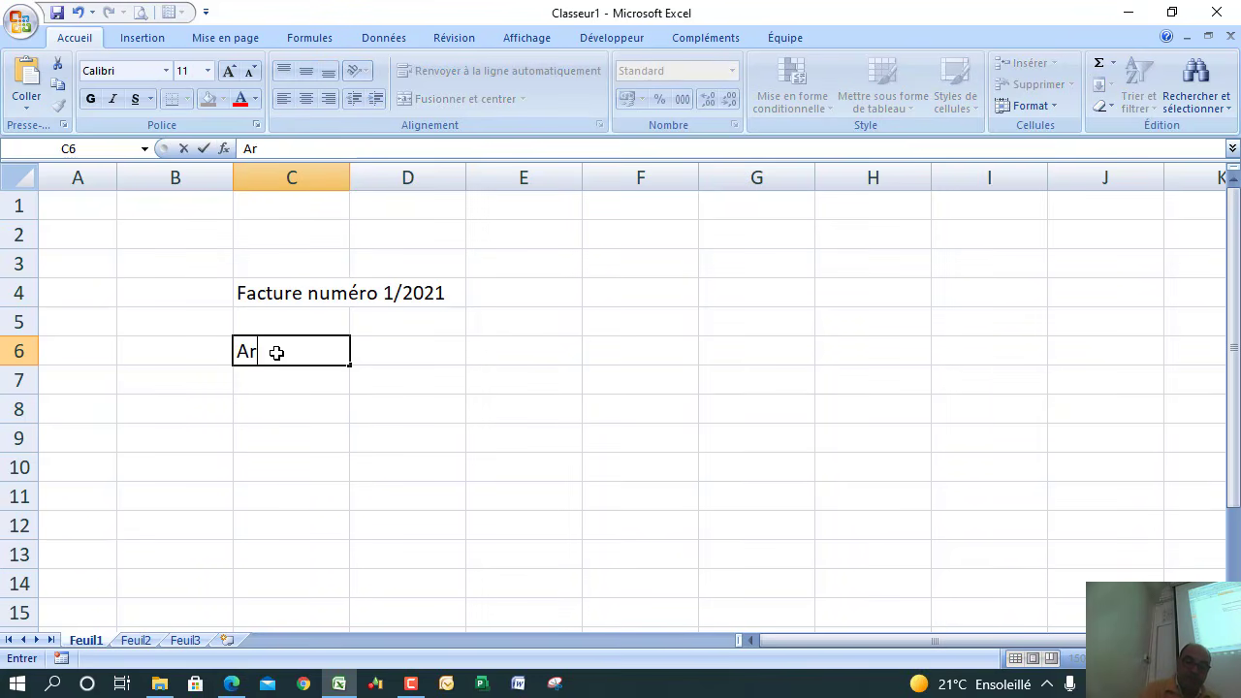
text(ticl)
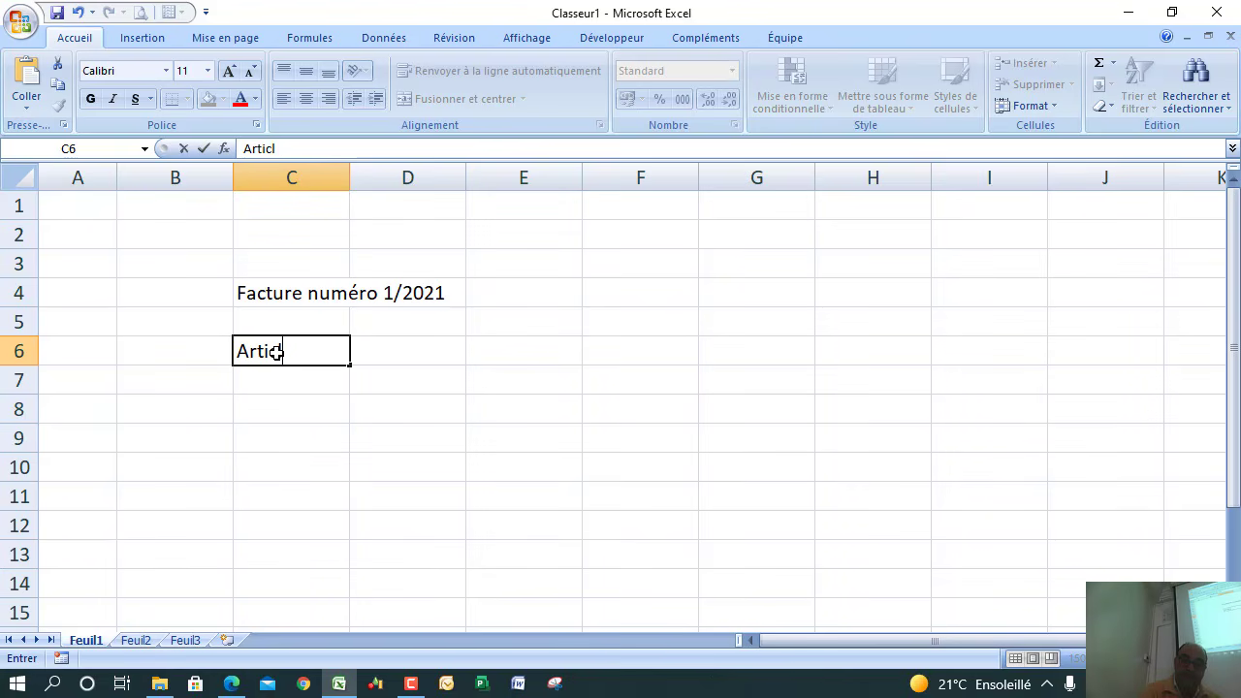
text(e)
click(419, 369)
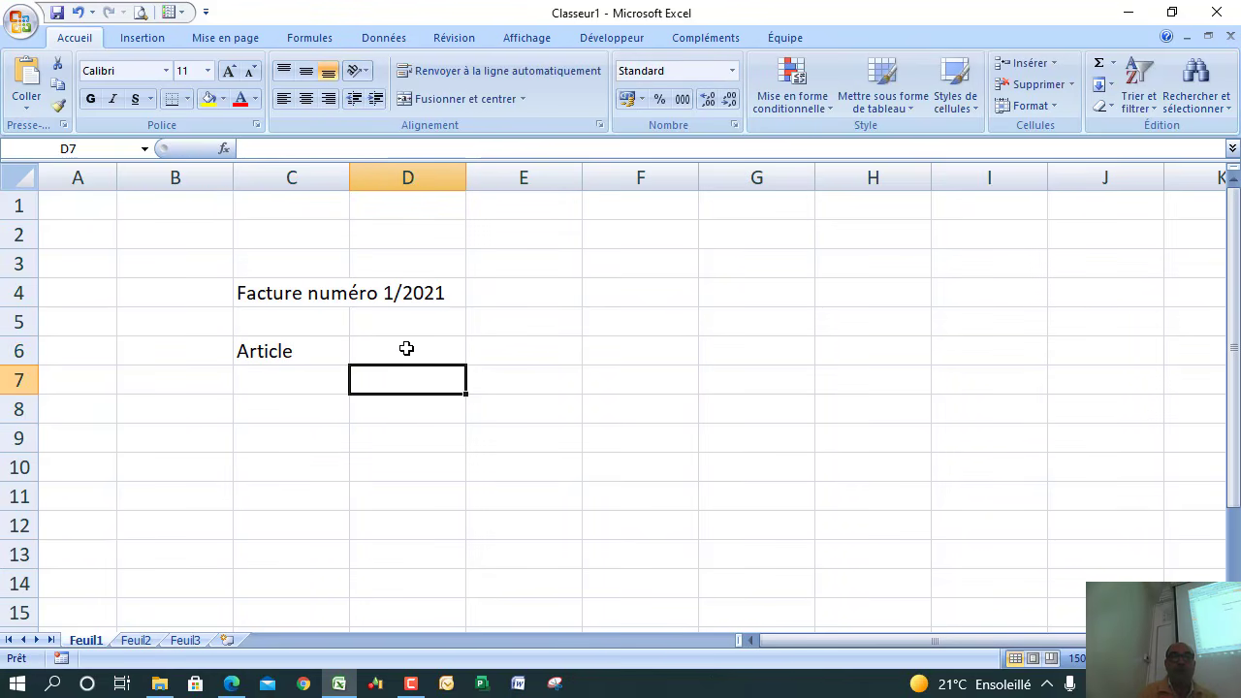
click(407, 348)
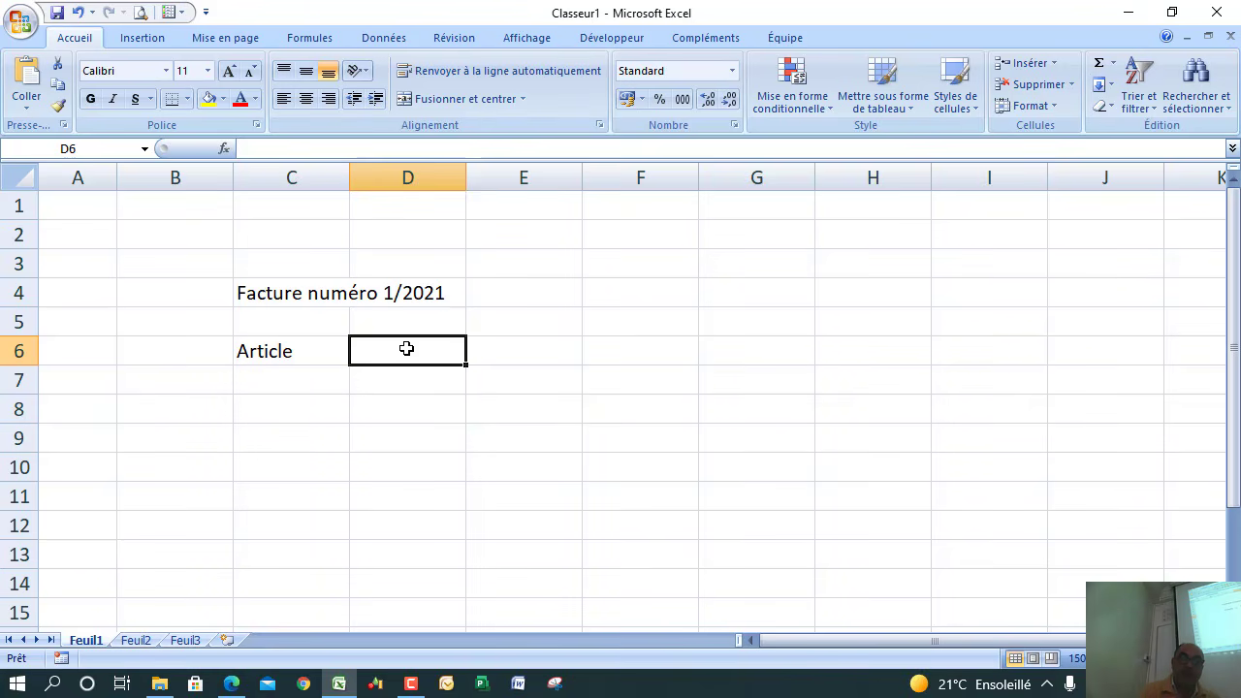
Step: Change the column header in cell C6 to "N° Article"
click(320, 351)
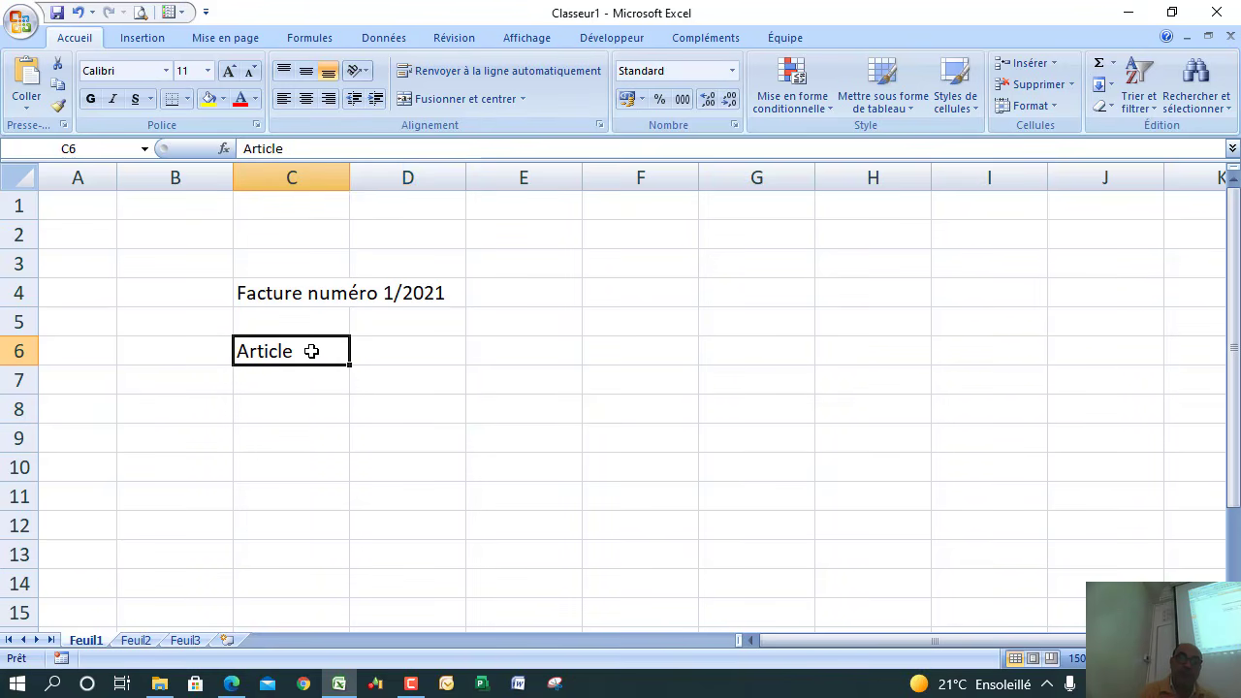
double_click(240, 351)
text(N)
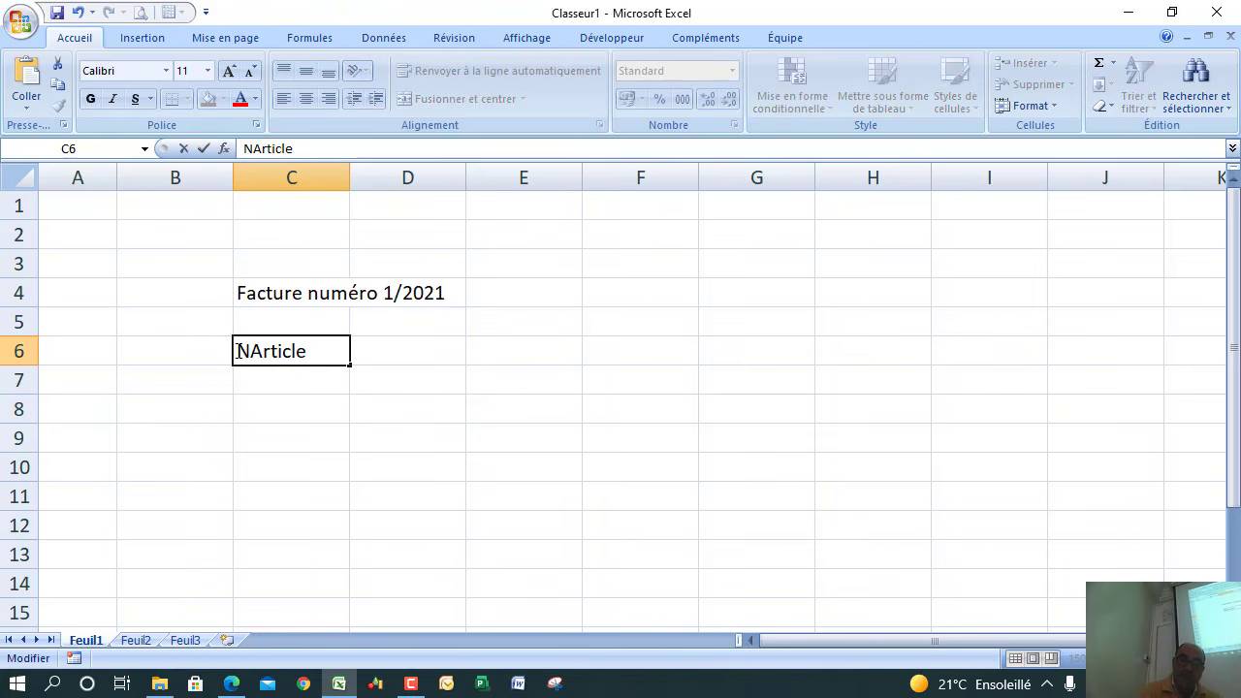
text())
key(BackSpace)
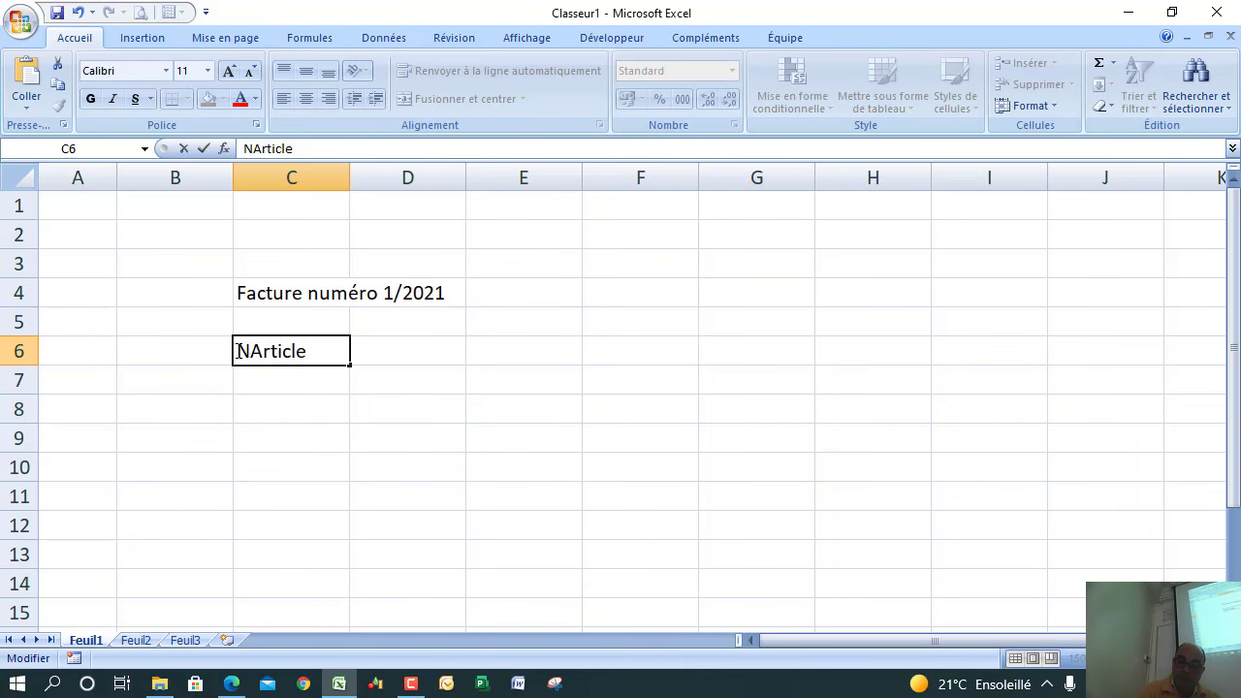
text(°)
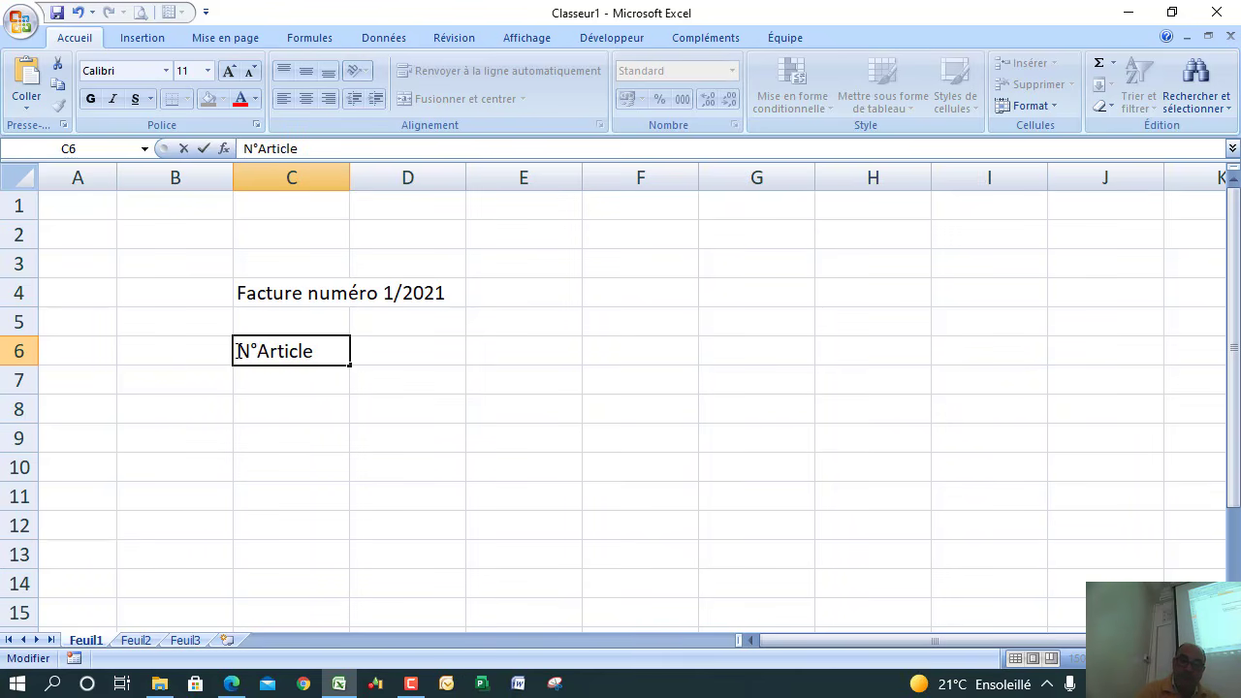
Step: Enter the column header "libelé" in cell D6, next to the article number header
click(412, 351)
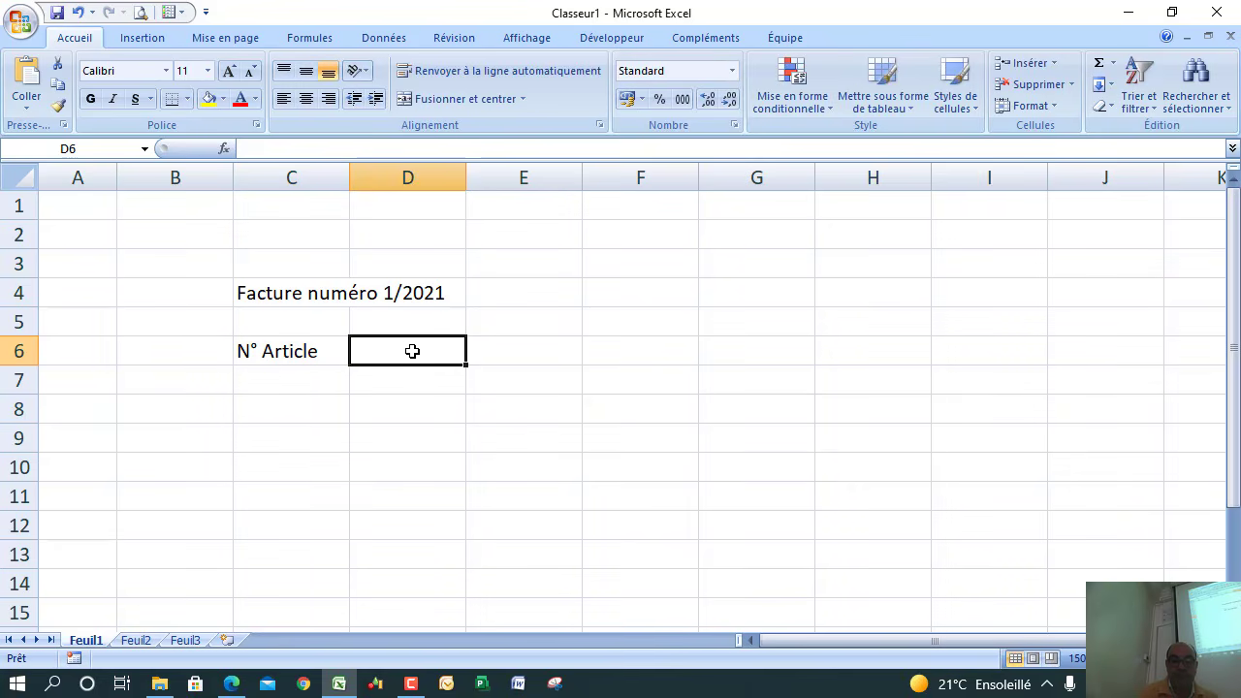
text(I)
text(i)
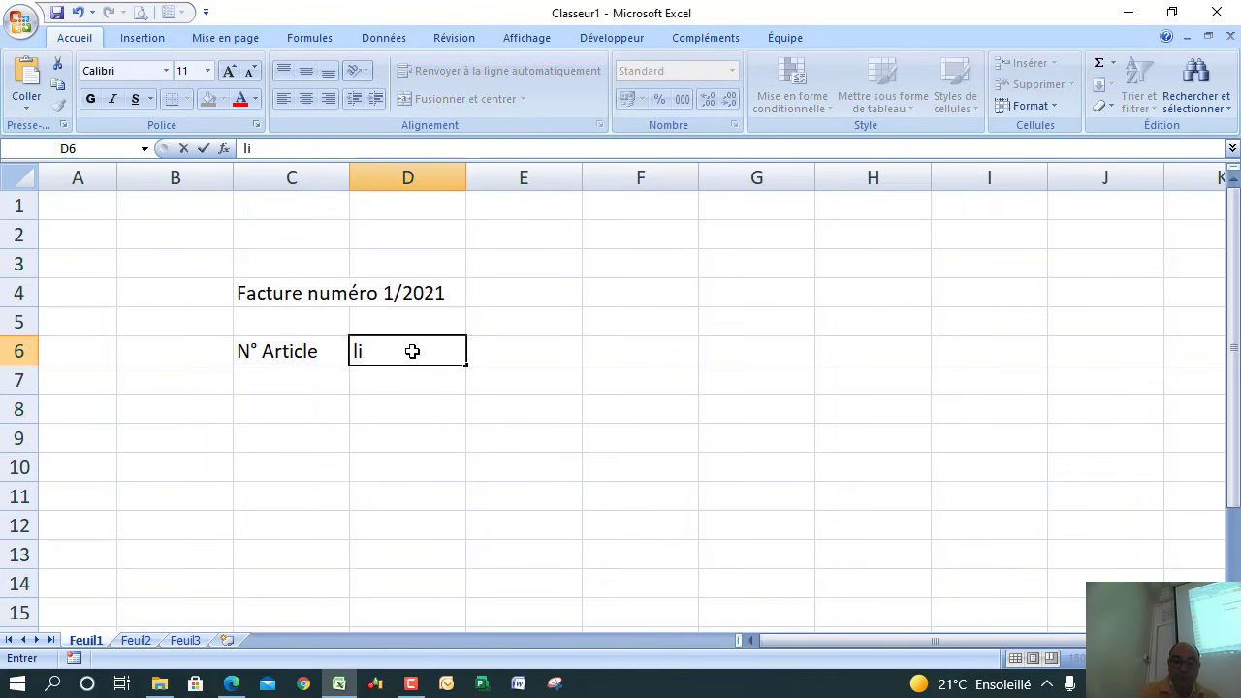
text(blé)
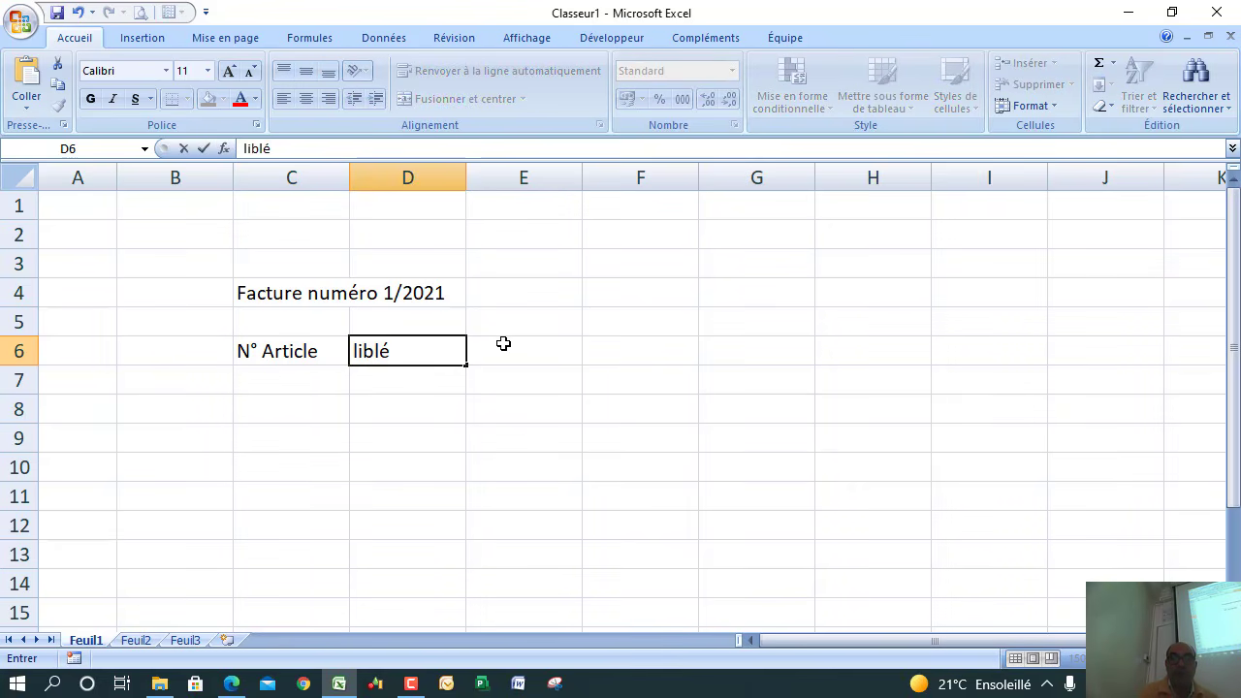
click(378, 355)
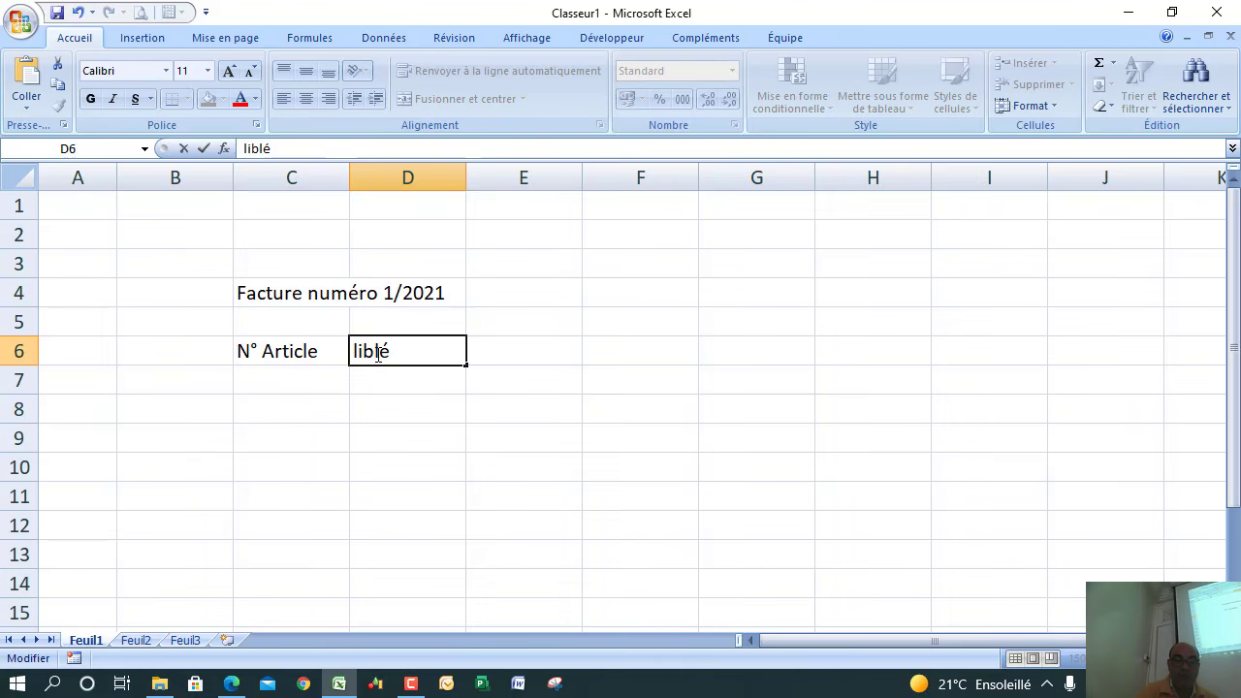
text(e)
Step: Enter the column headers "PUHT" in cell E6 and "Quantité" in cell F6
click(502, 350)
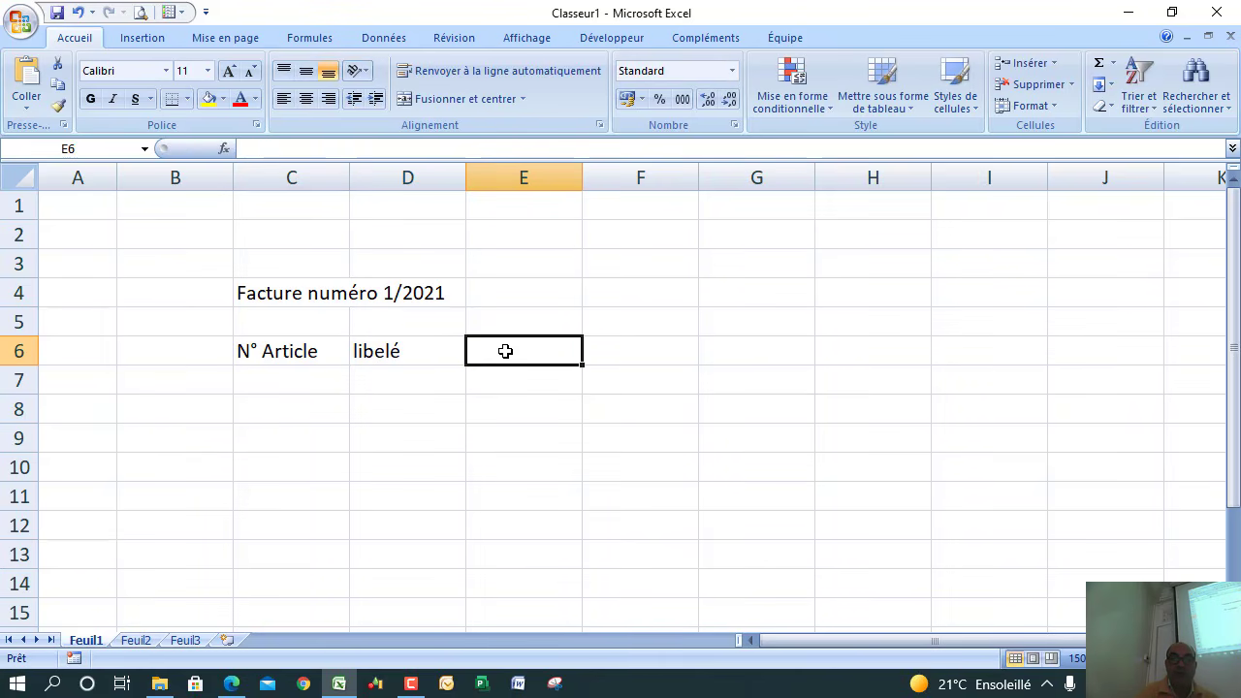
text(P)
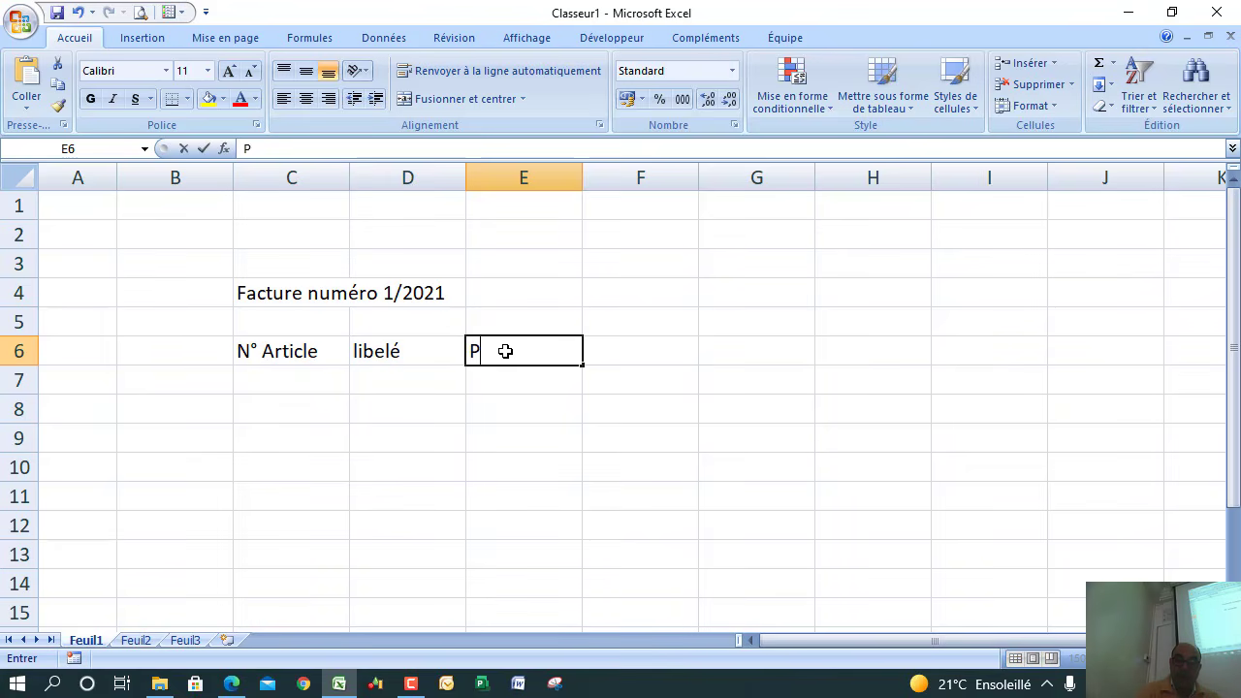
text(UHT)
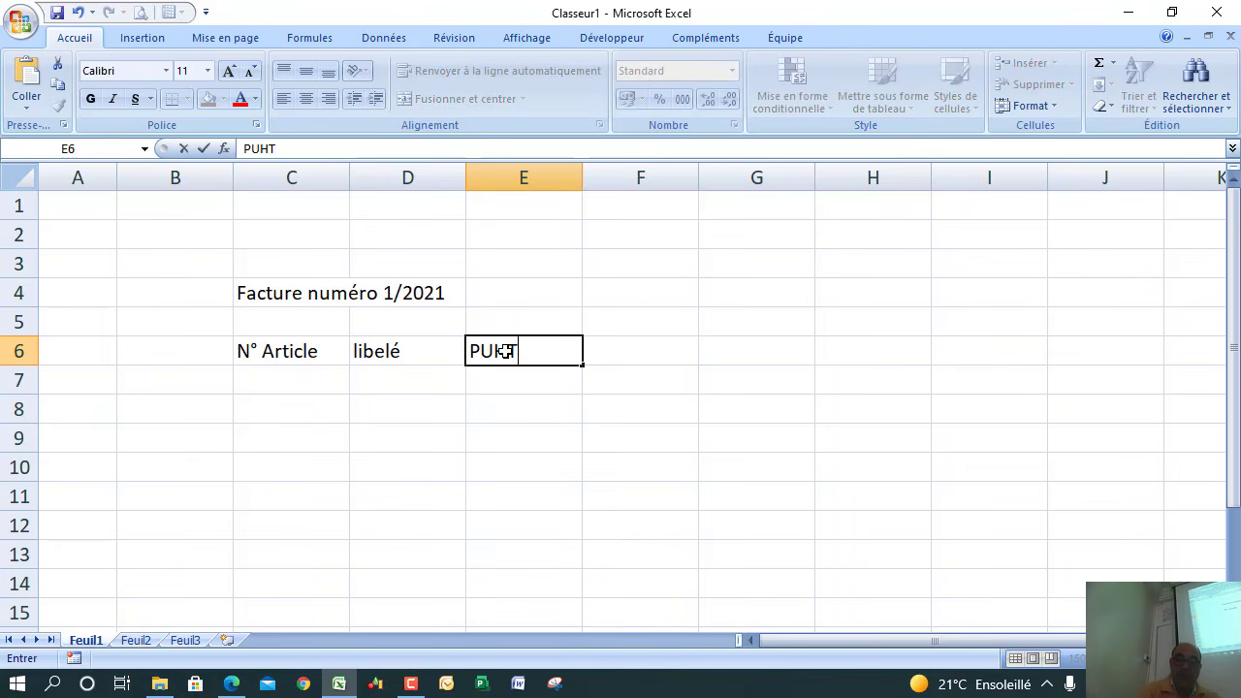
click(644, 356)
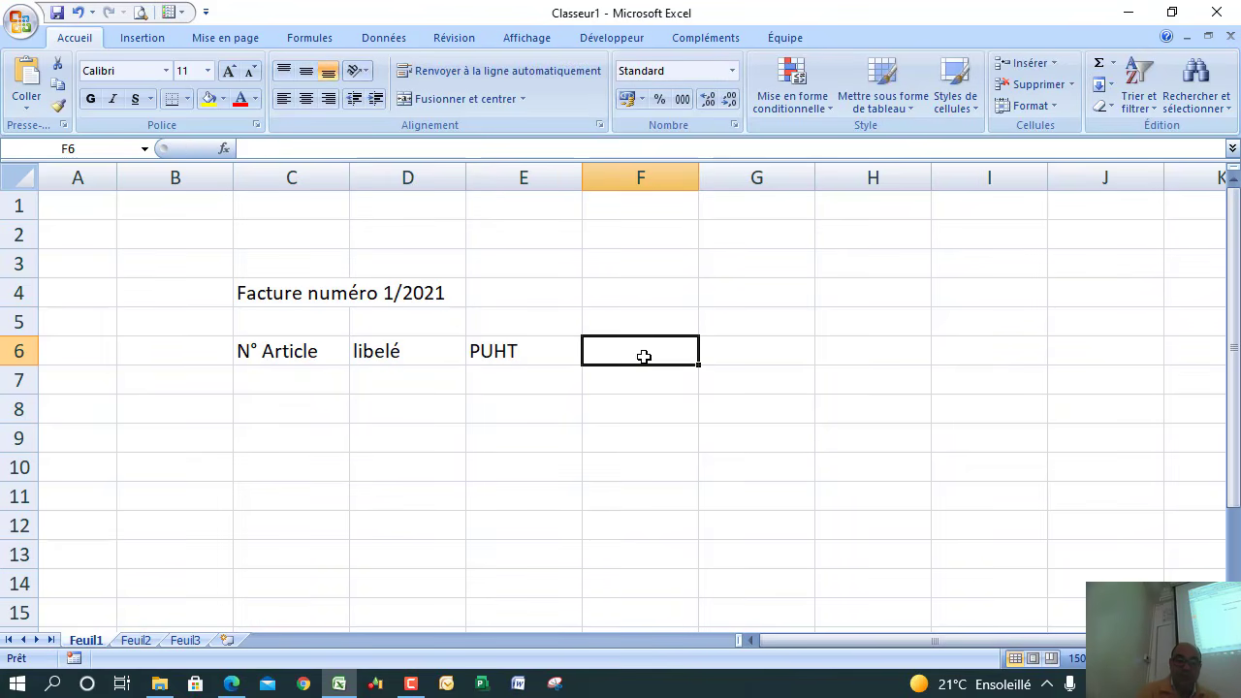
text(Quan)
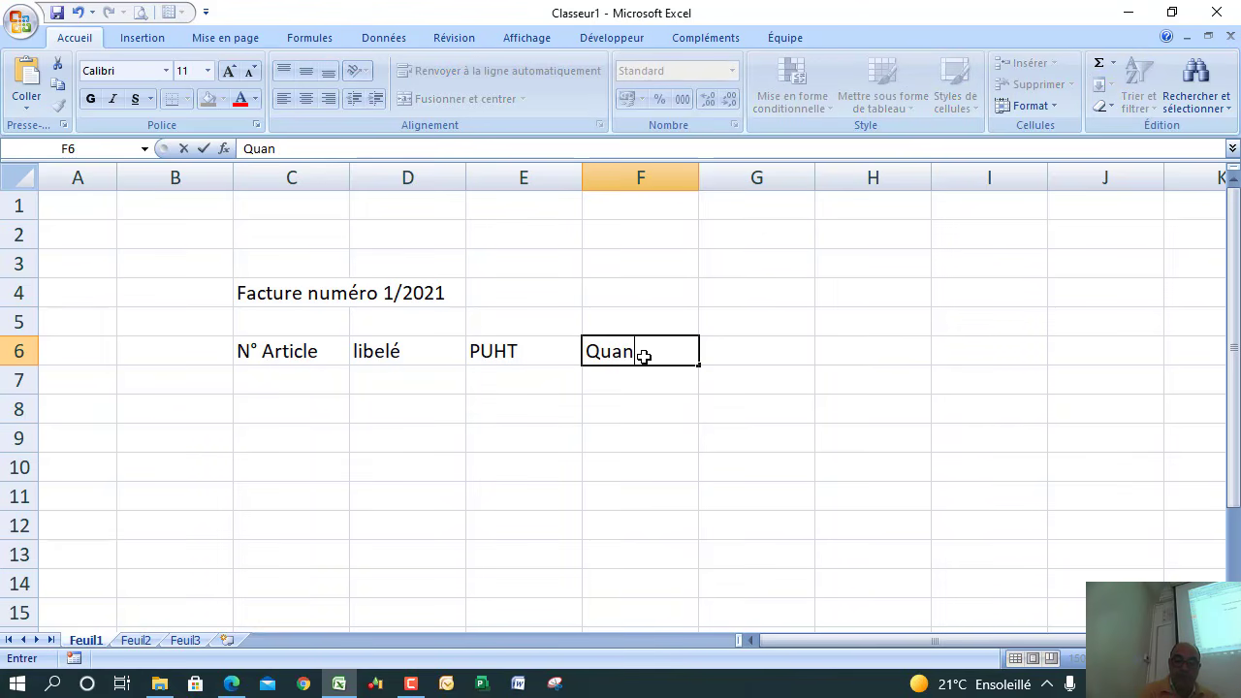
text(tité)
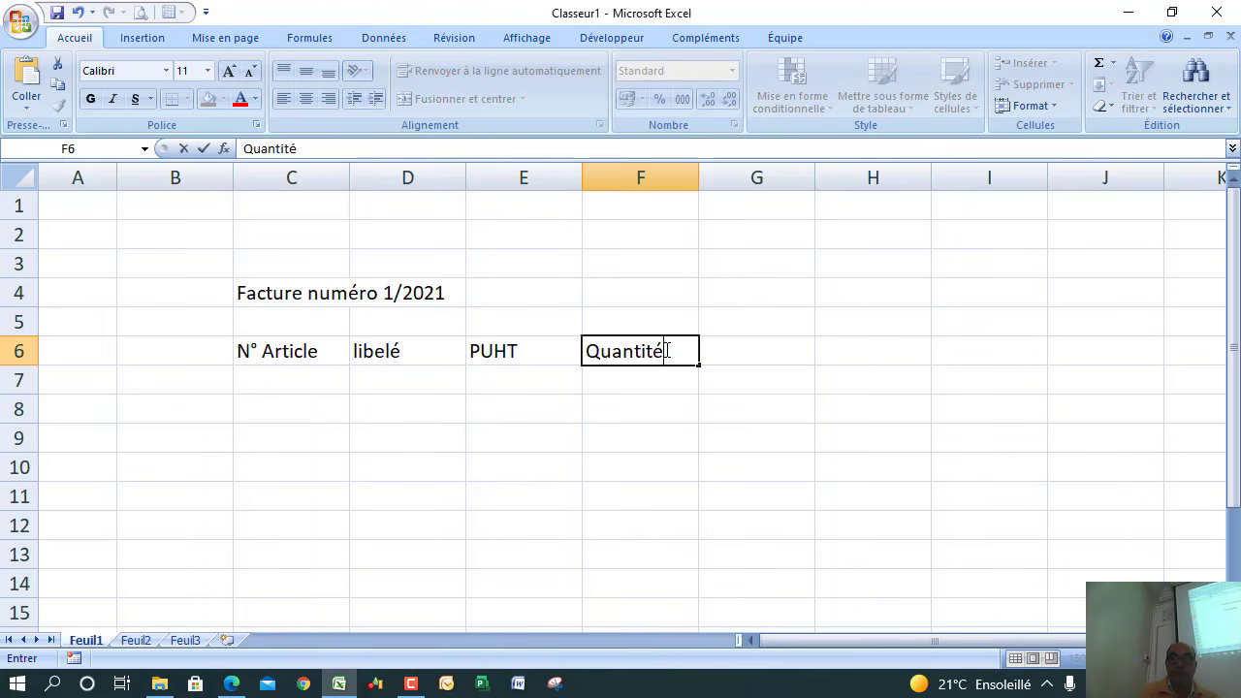
Step: Enter the column headers "Total HT" in cell G6 and "Total TTC" in cell H6
click(758, 358)
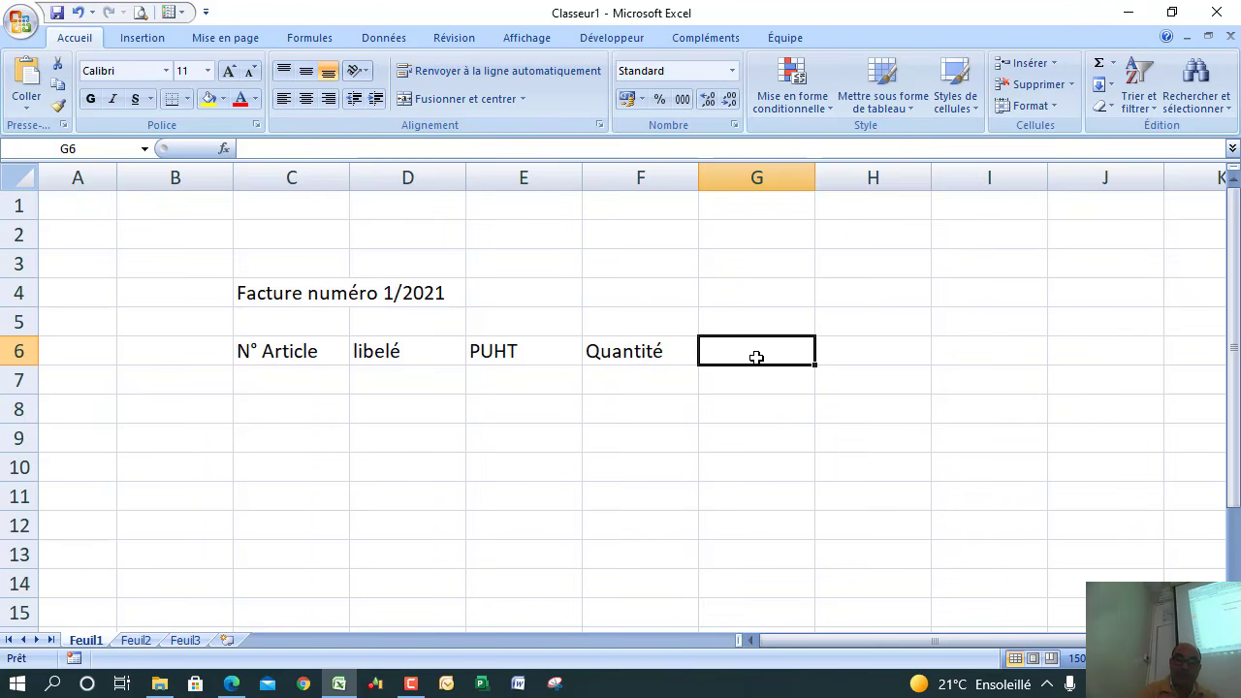
text(Total)
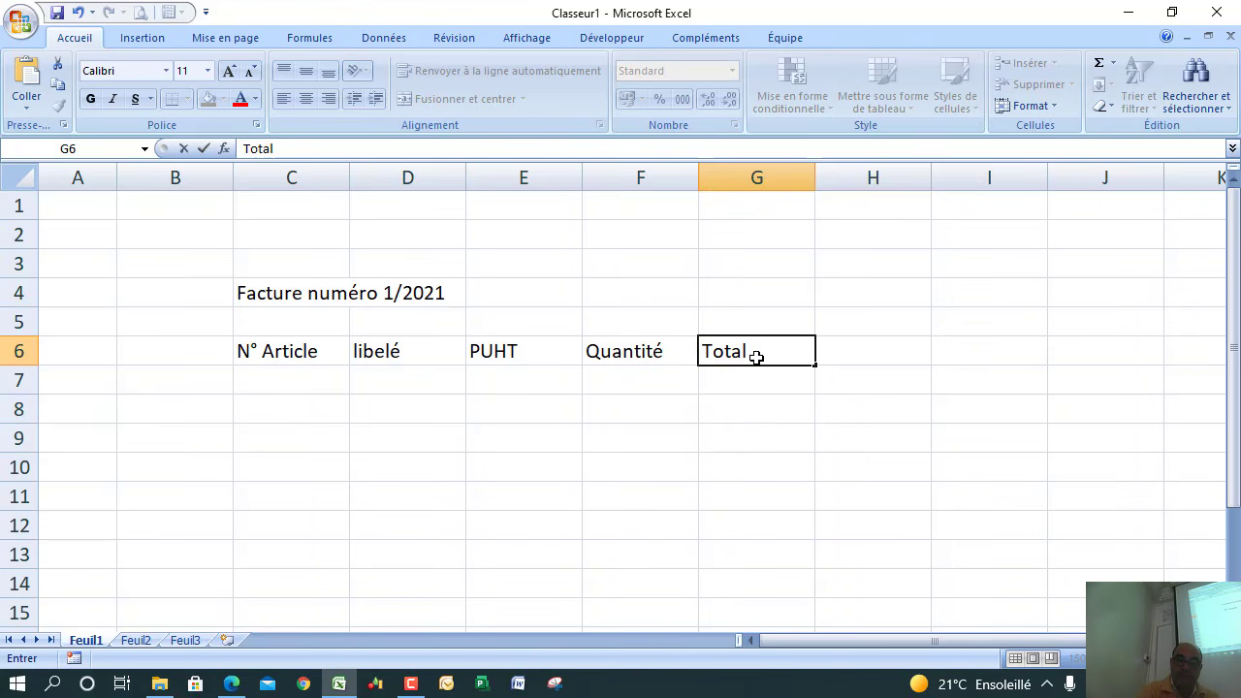
text( HT)
click(864, 345)
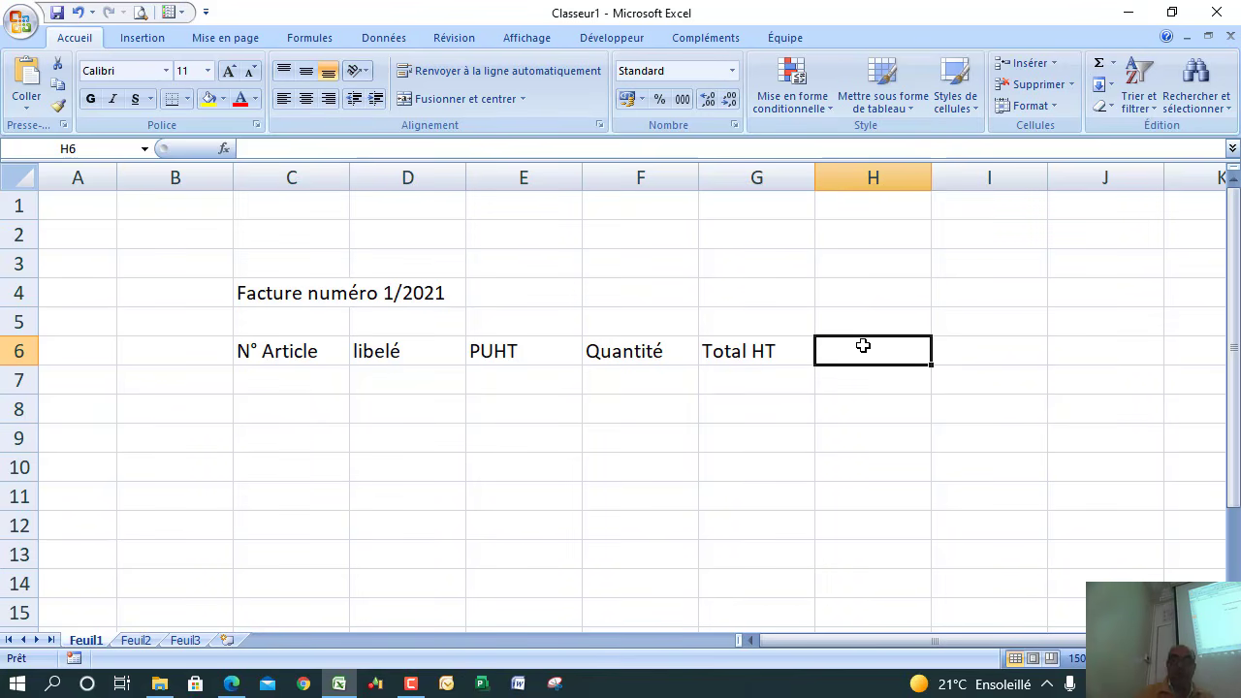
text(TO)
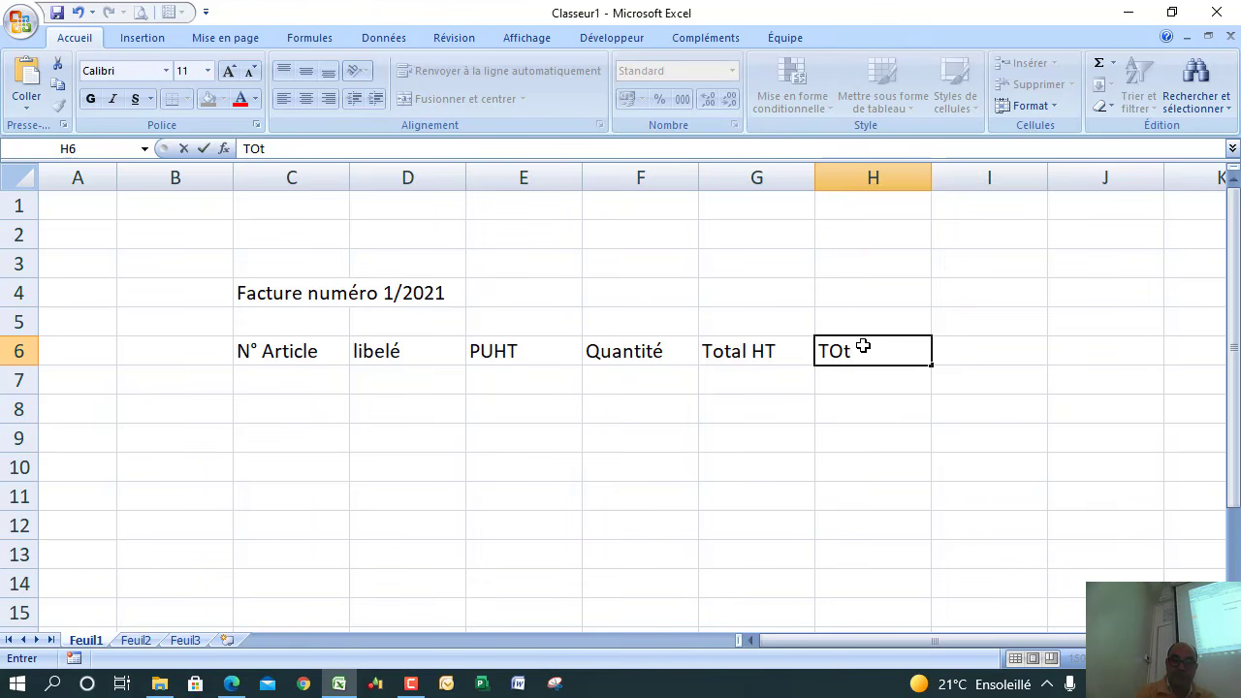
key(BackSpace)
text(otal)
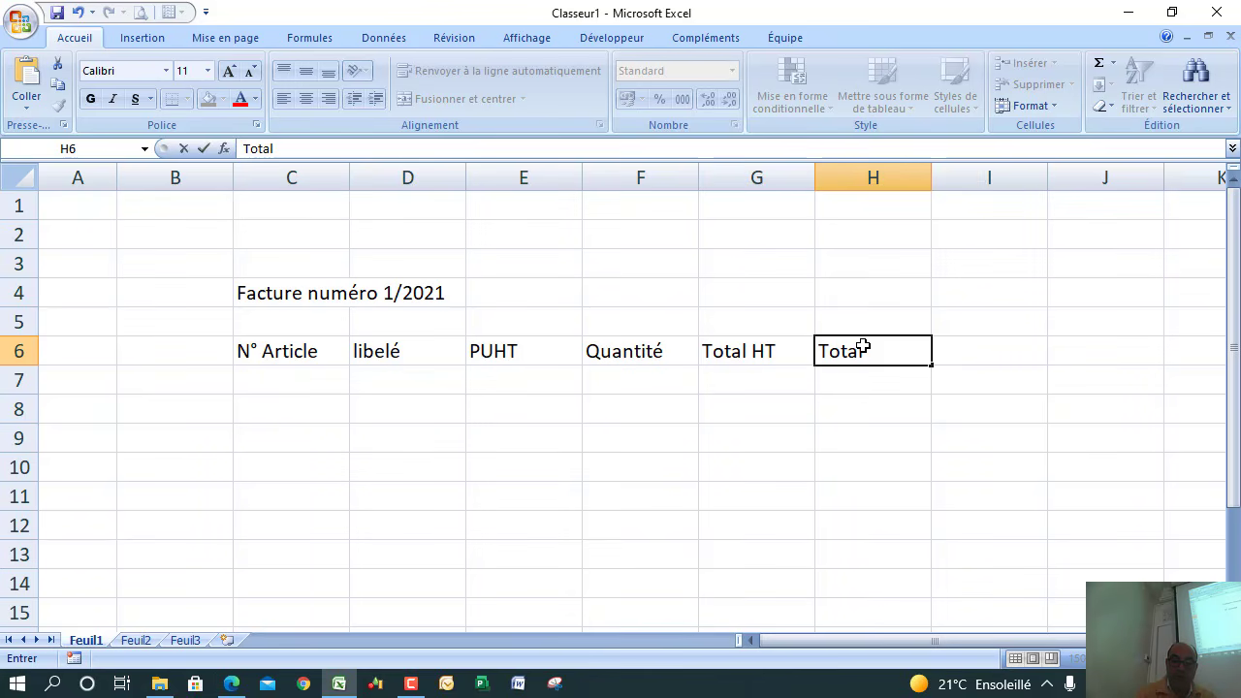
text( TTC)
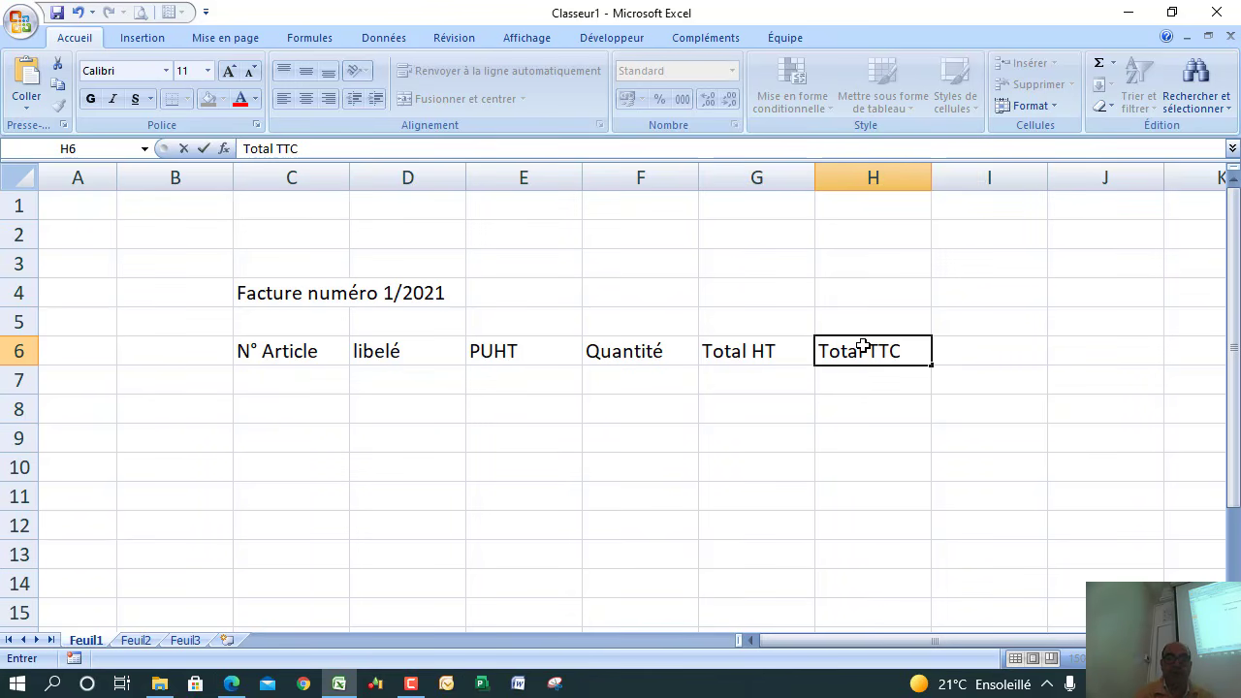
click(706, 406)
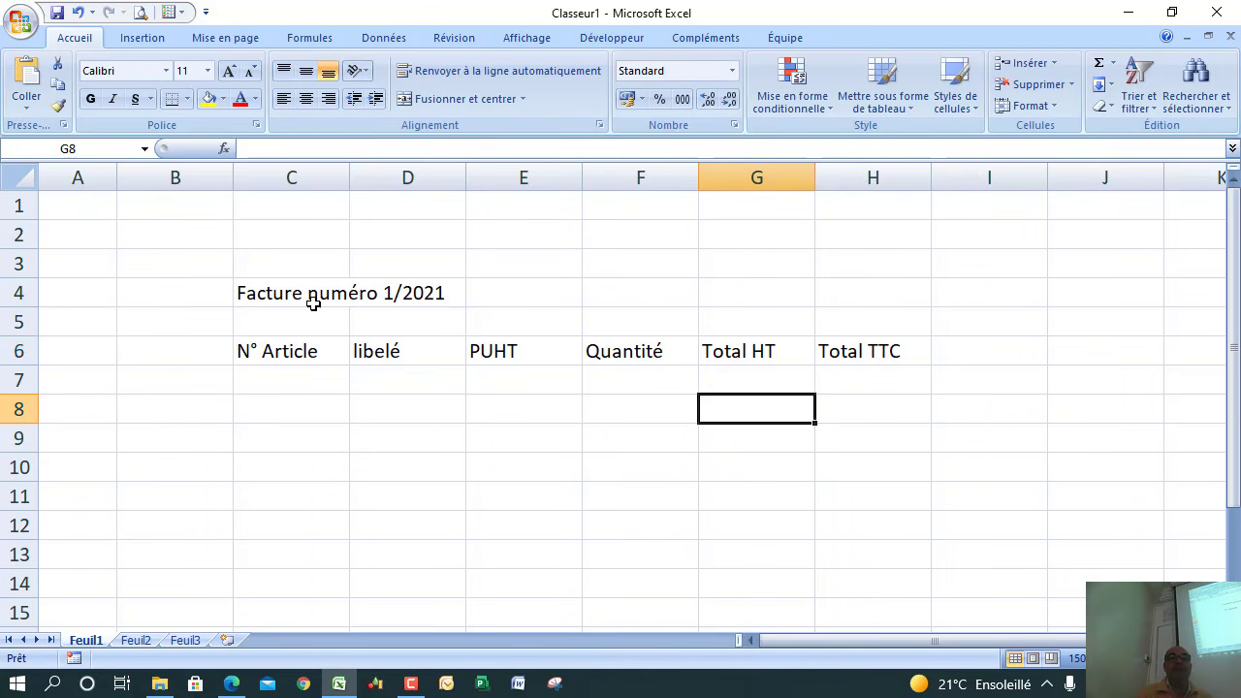
Step: Merge and centre the invoice title across cells C4 to H4, spanning the width of the header row
drag(271, 291, 872, 294)
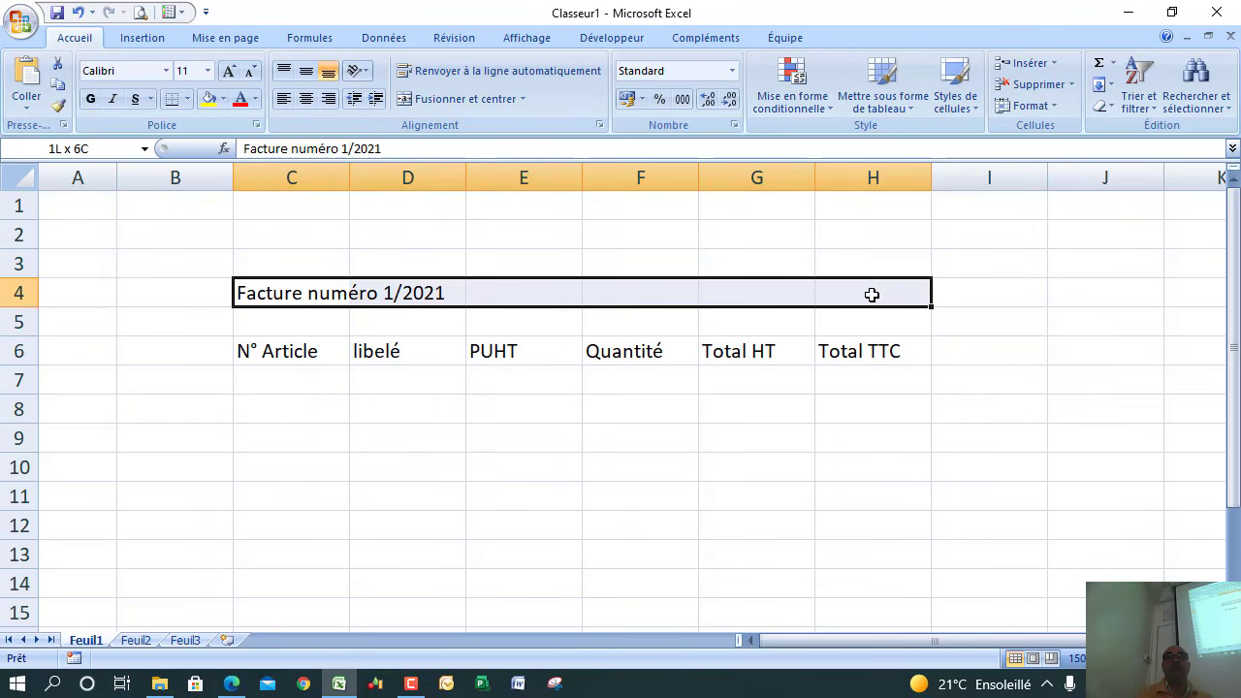
drag(872, 295, 874, 302)
drag(361, 388, 359, 398)
click(312, 296)
drag(313, 294, 849, 292)
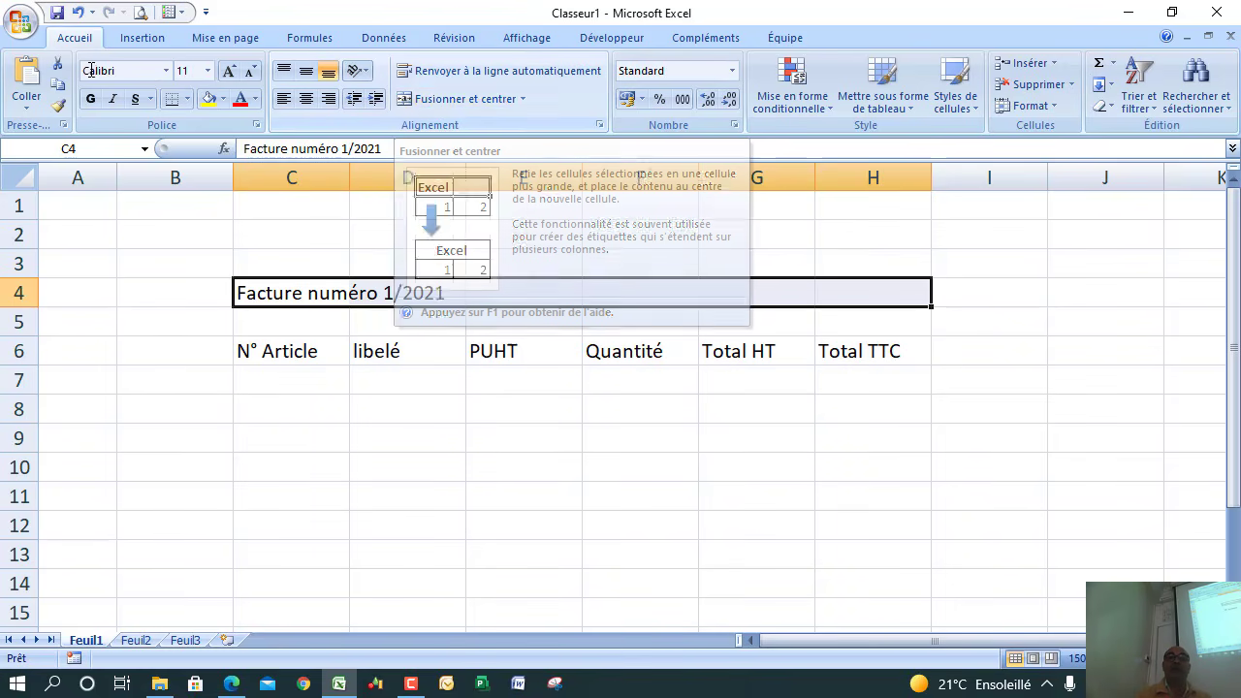
click(443, 100)
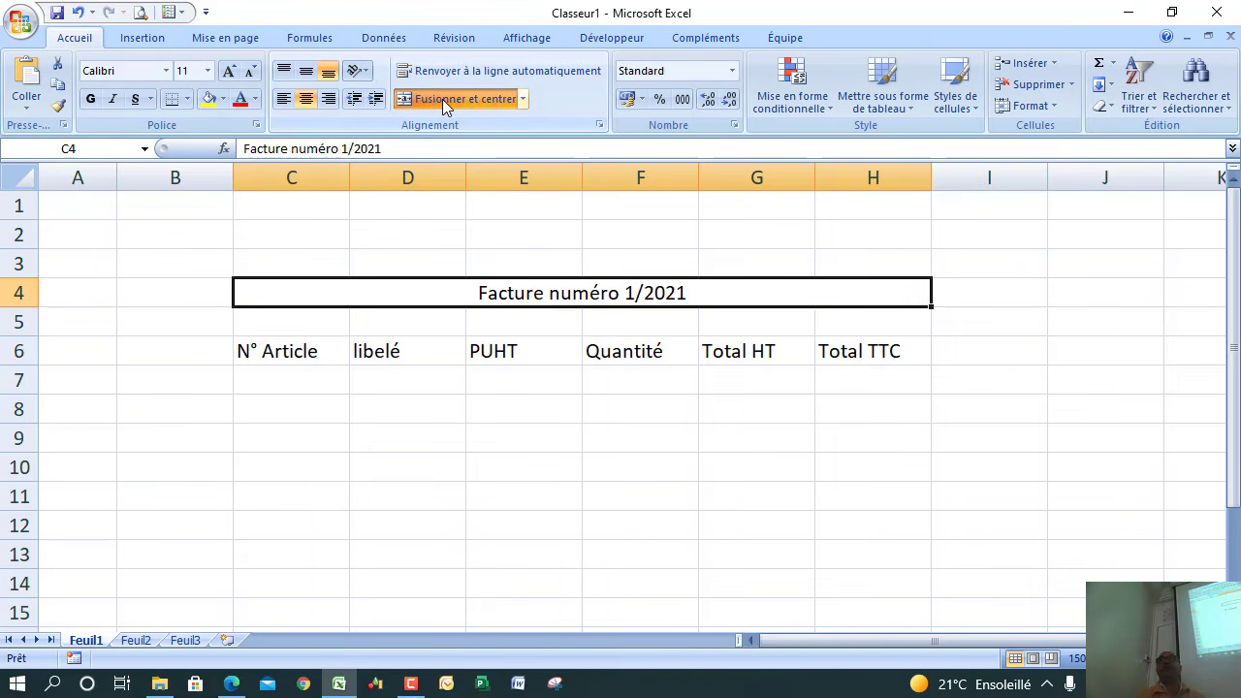
Step: Increase the invoice title's font size to 18 and align it left within the merged cell
double_click(228, 75)
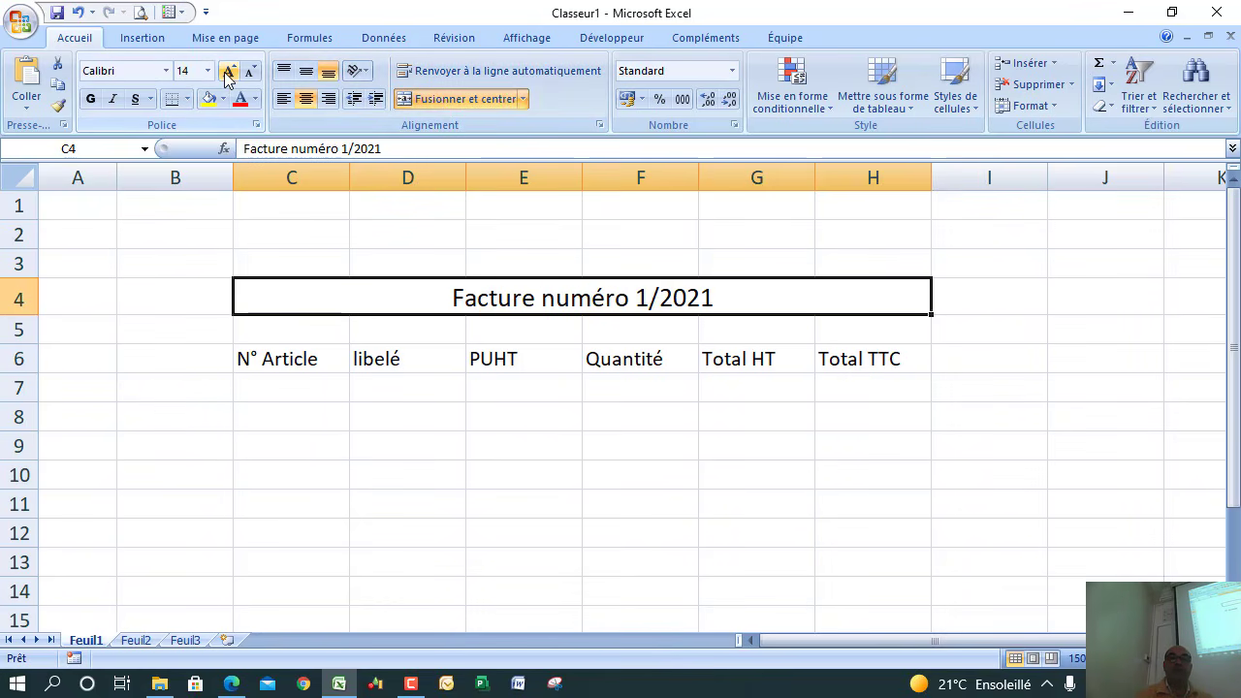
click(228, 75)
click(228, 75)
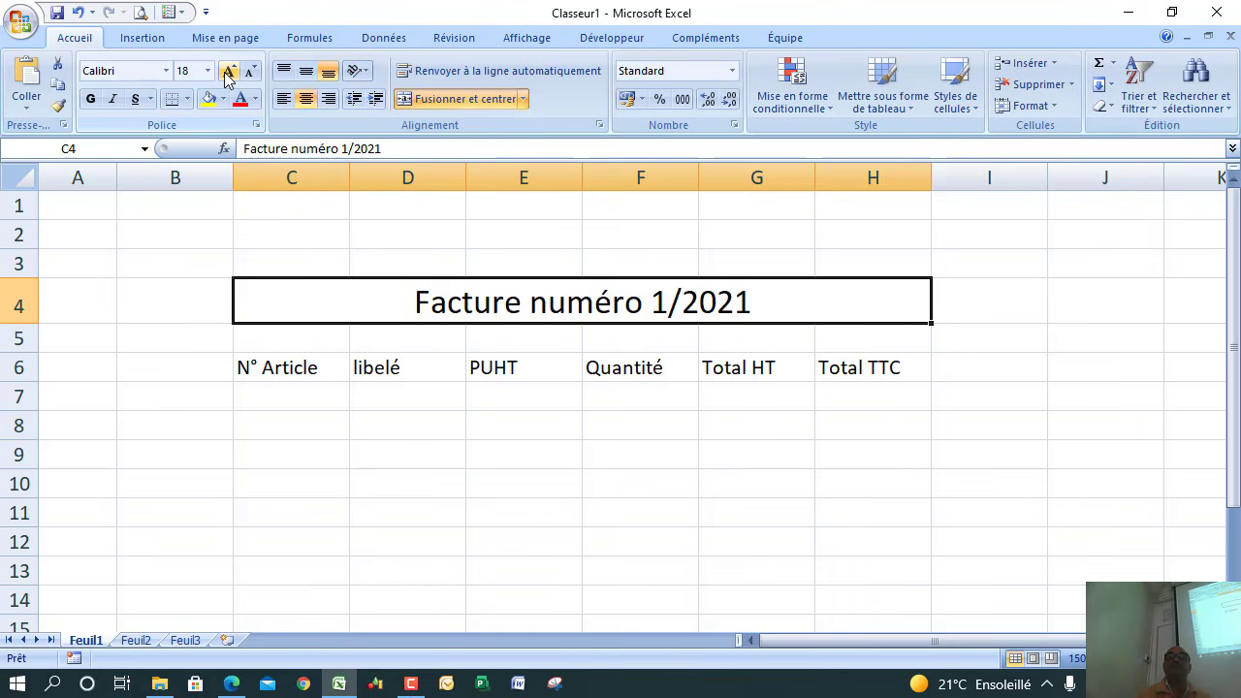
click(282, 101)
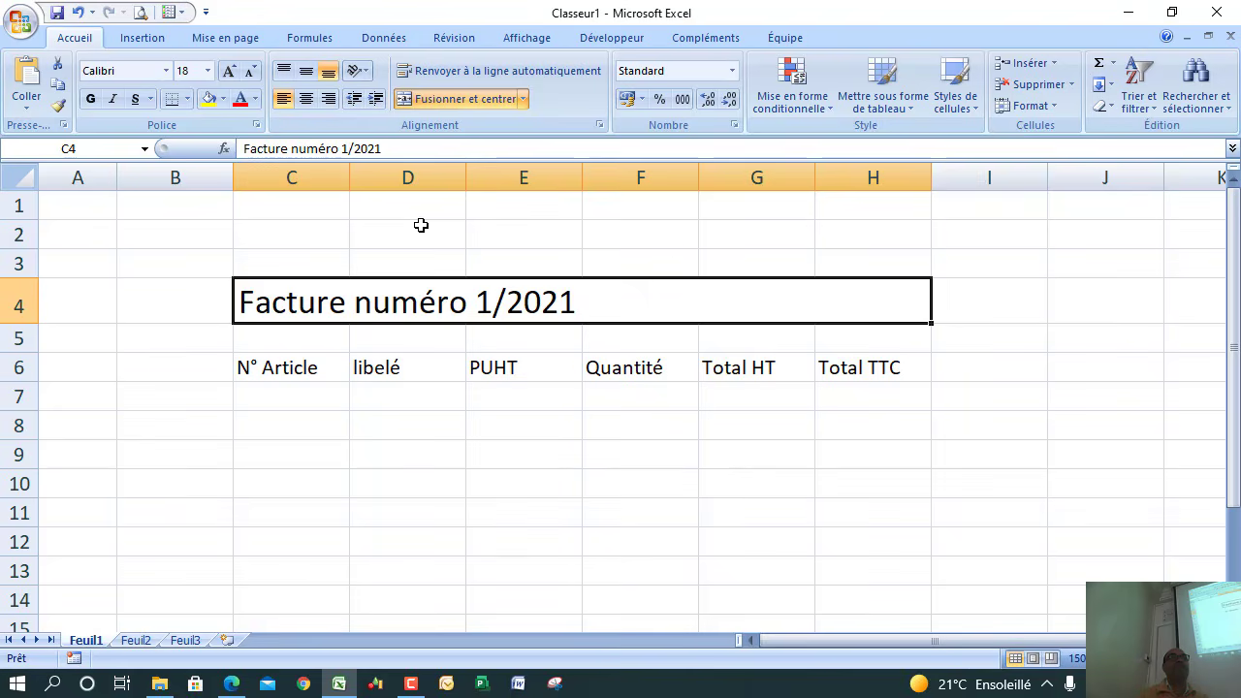
click(612, 490)
click(499, 304)
click(671, 540)
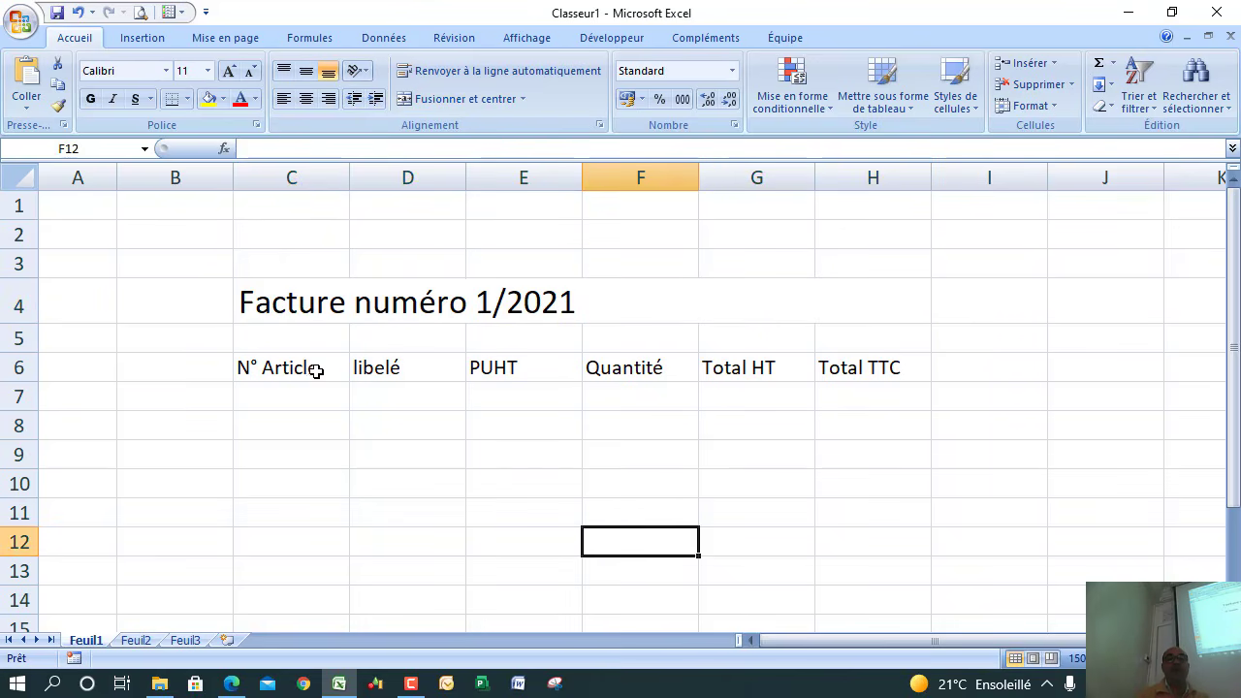
drag(313, 369, 847, 630)
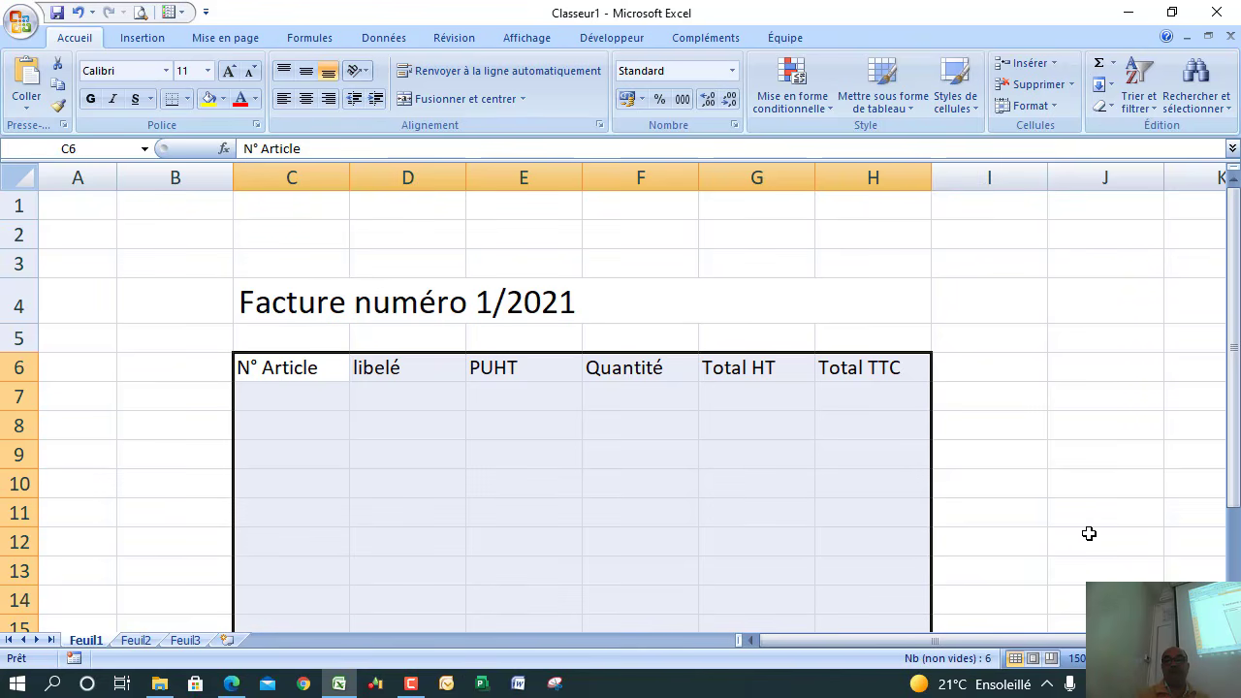
drag(1235, 417, 1237, 466)
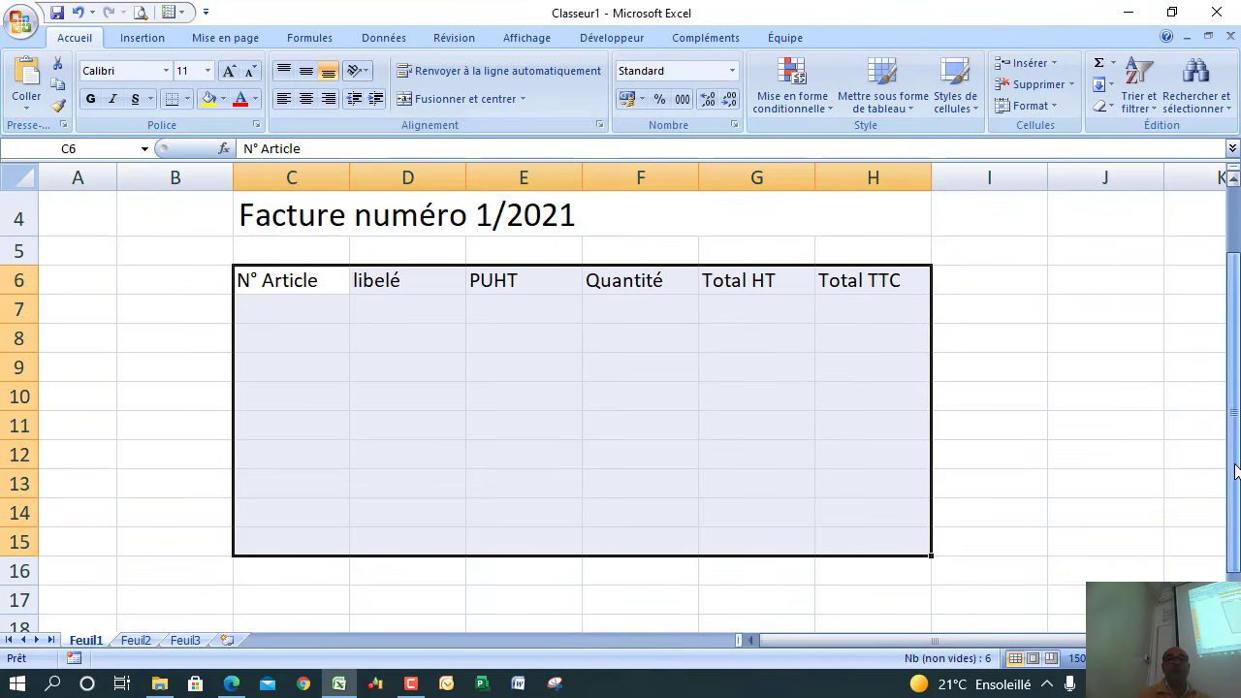
click(299, 328)
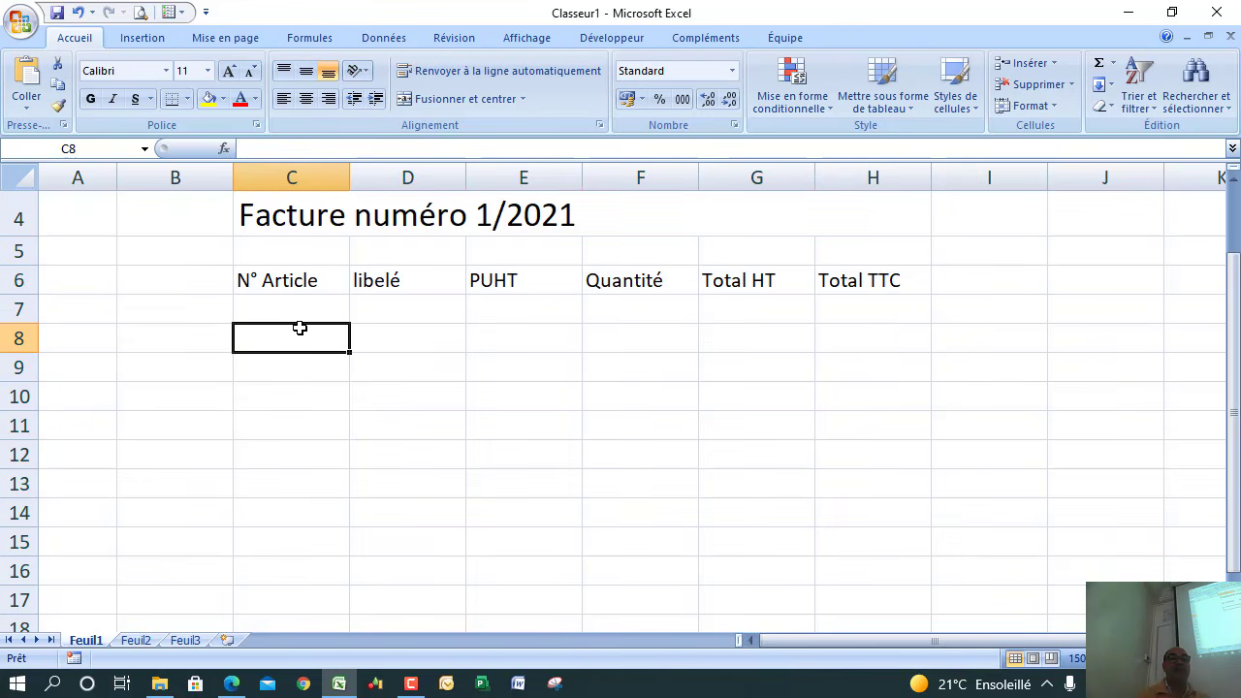
Step: Examine the sheet in the print preview, zoomed in, to check which invoice columns fit on the first page
click(140, 13)
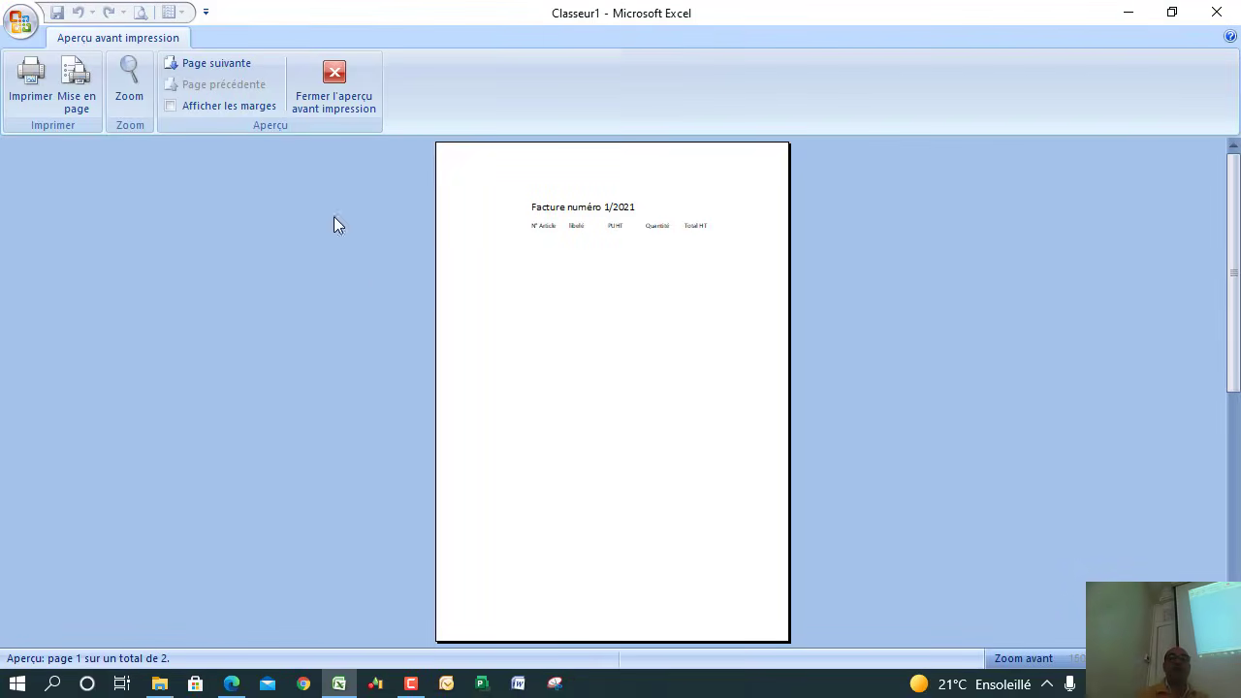
click(575, 288)
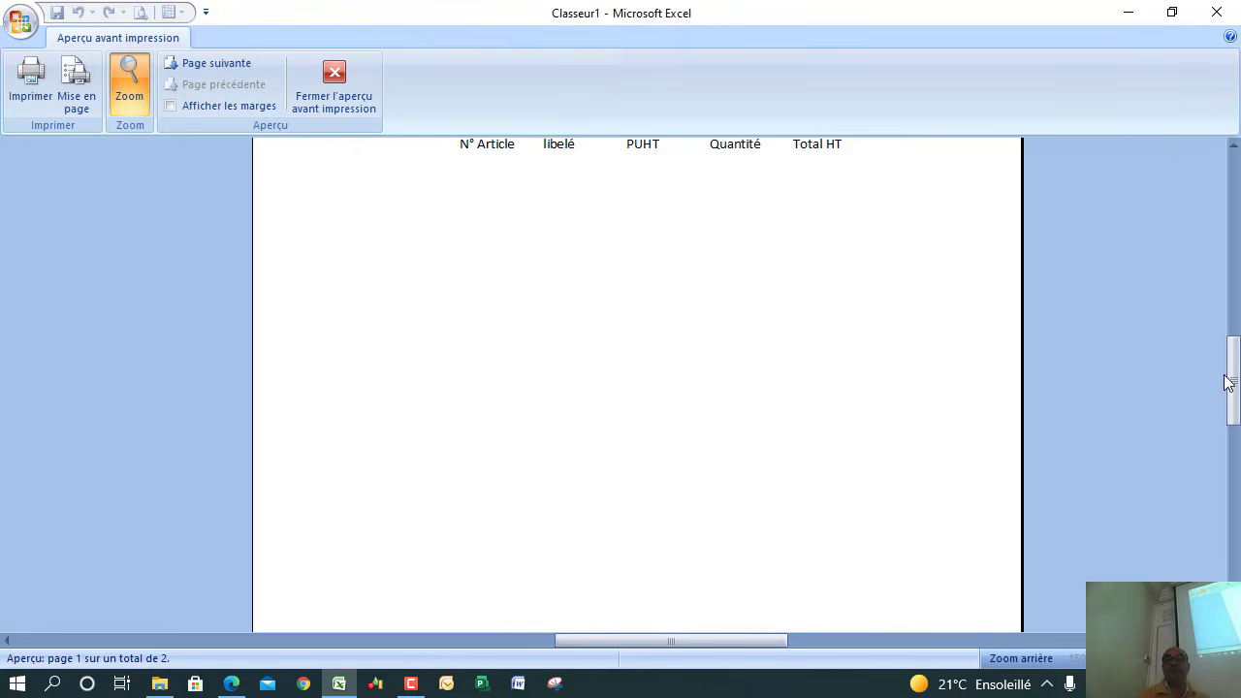
drag(1227, 381, 1235, 287)
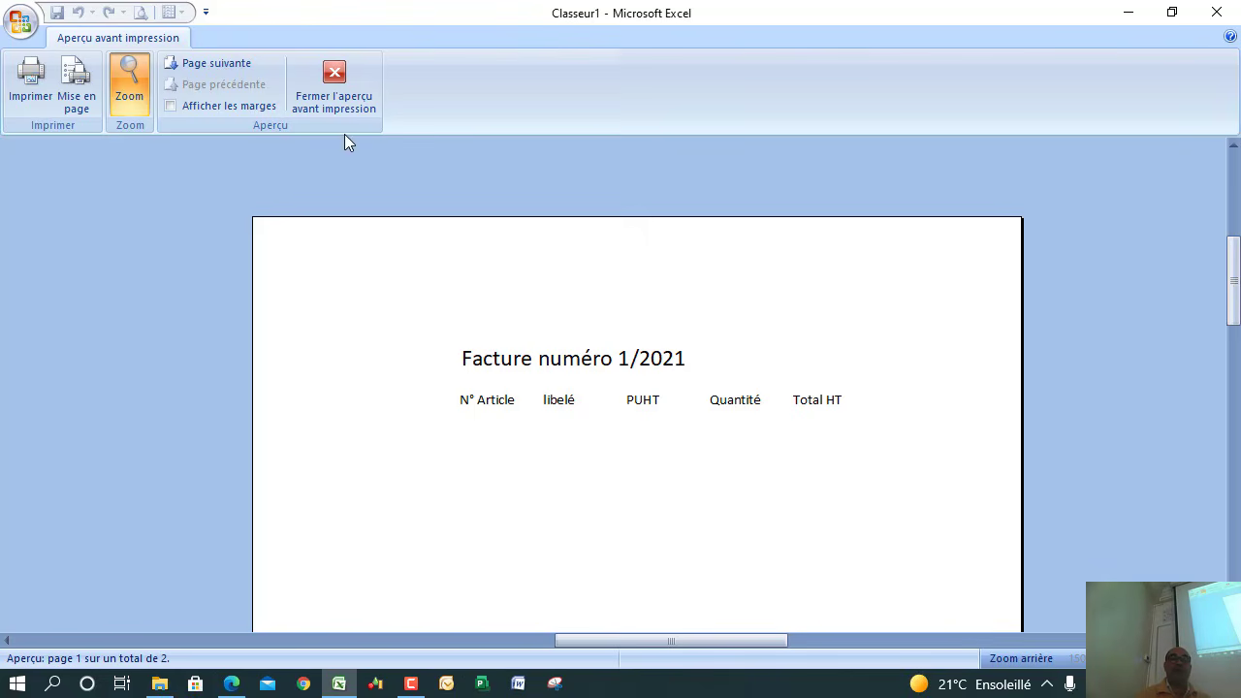
click(333, 89)
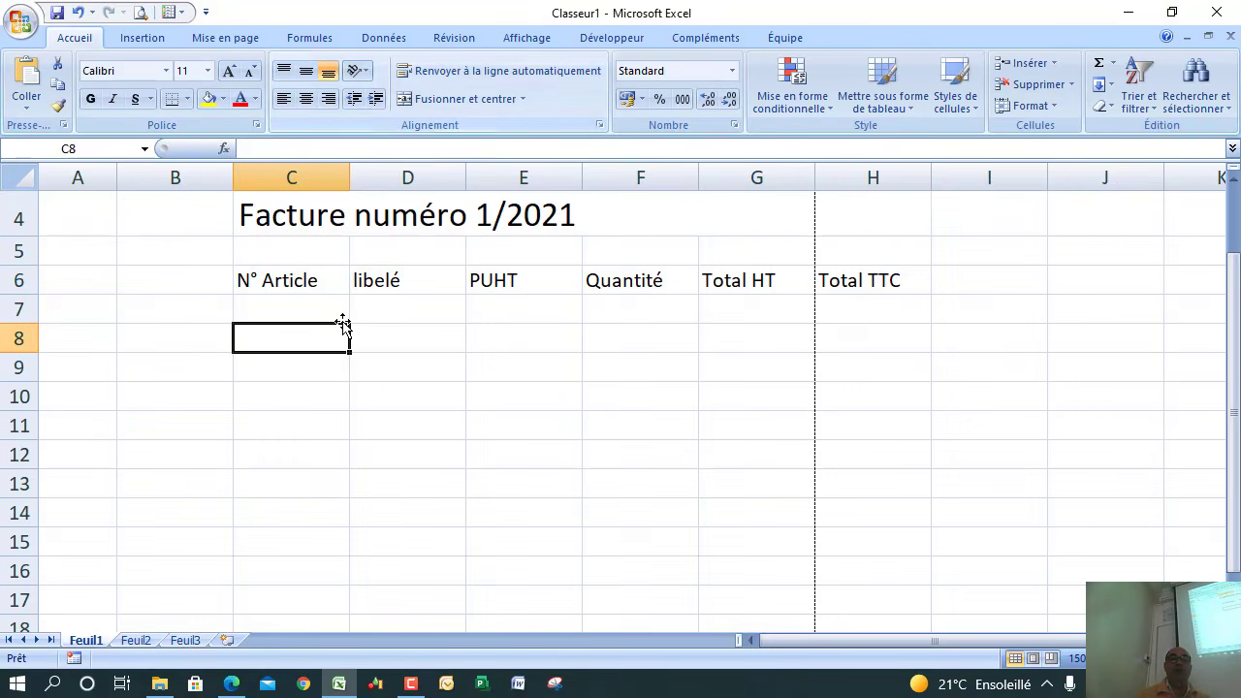
drag(321, 277, 745, 444)
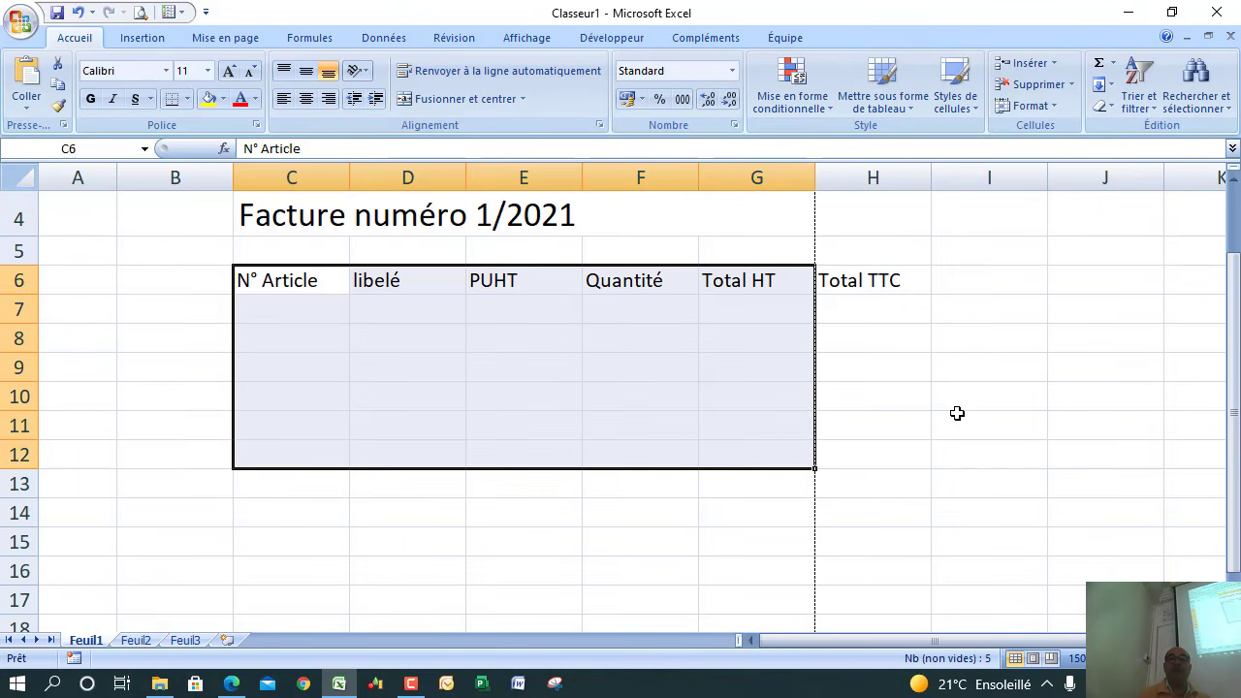
click(960, 415)
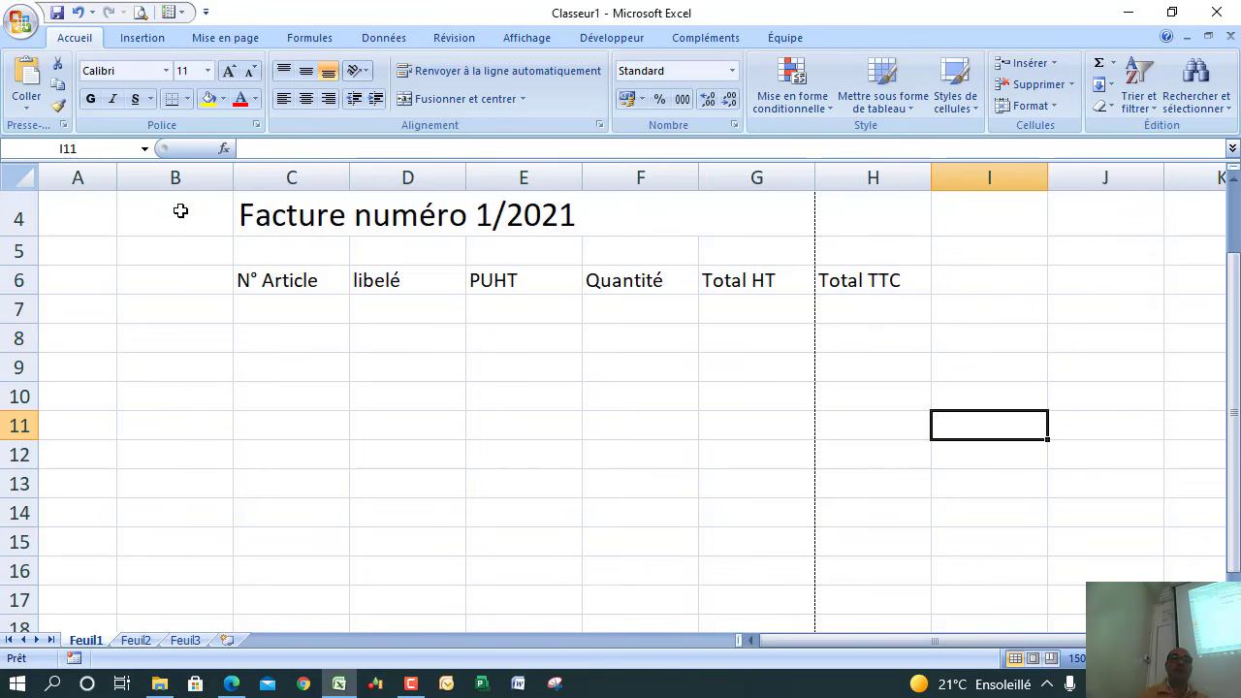
Step: Delete the empty column B to shift the whole invoice one column toward column A
click(176, 178)
right_click(176, 177)
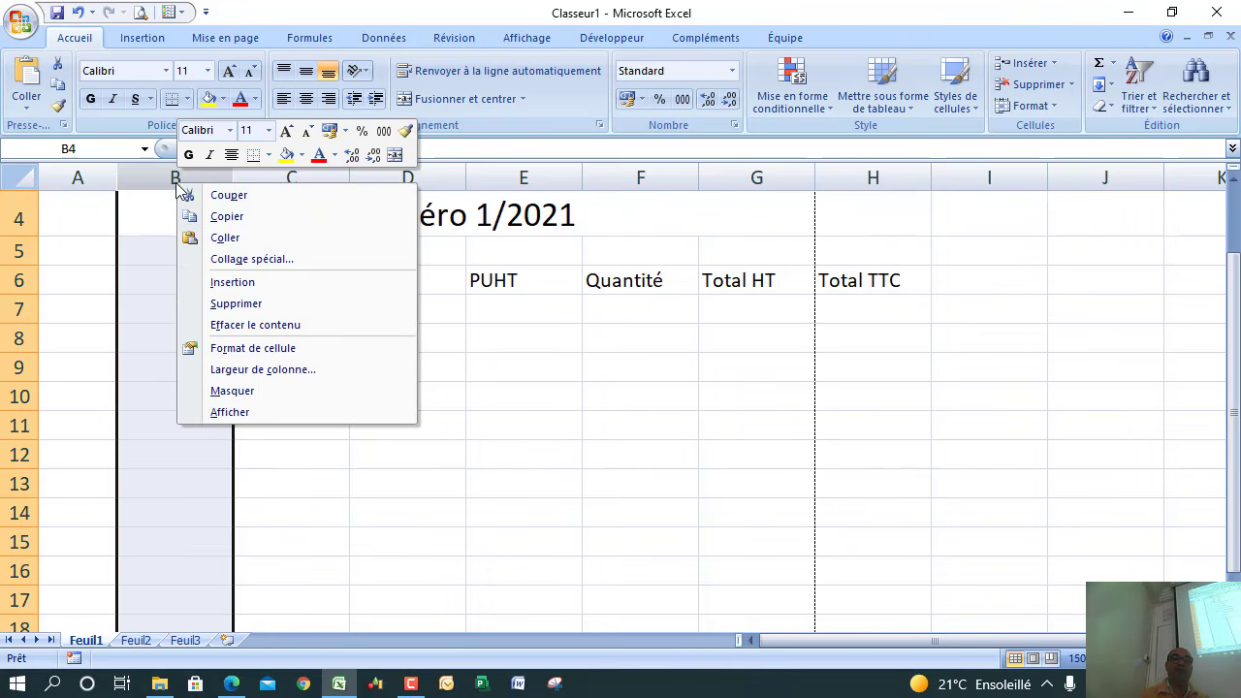
click(263, 304)
click(460, 378)
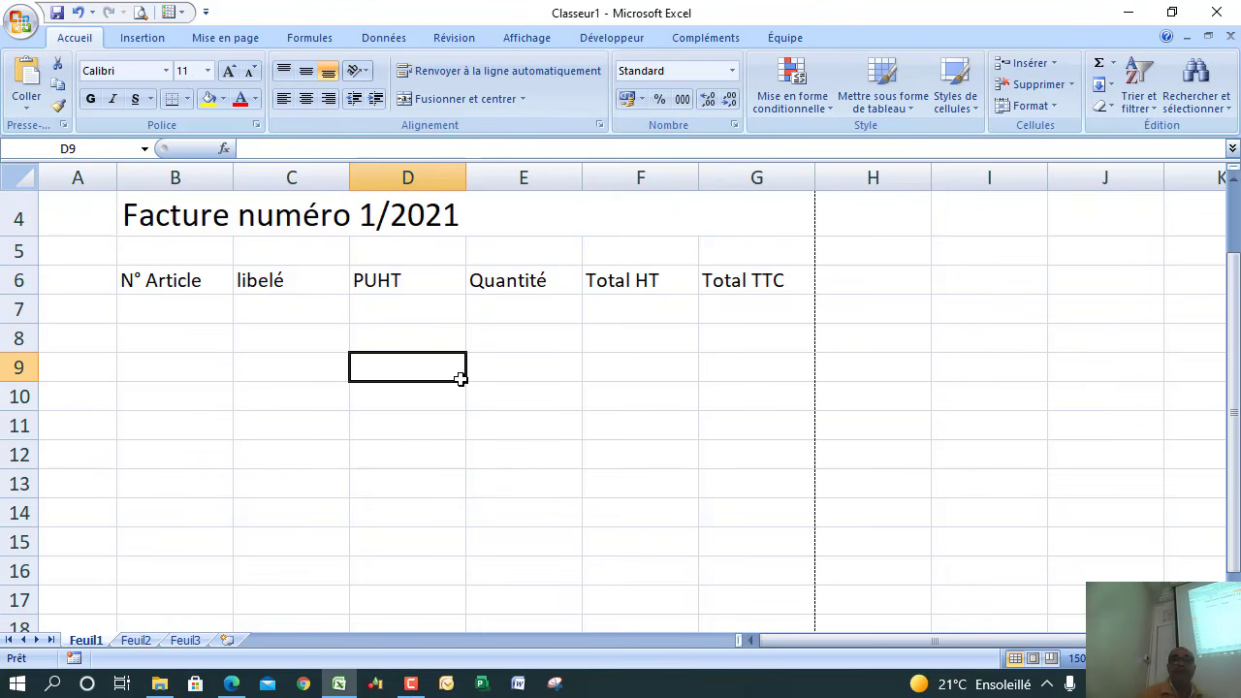
Step: Apply all borders (Toutes les bordures) to the invoice table range B6:G17
drag(195, 283, 723, 597)
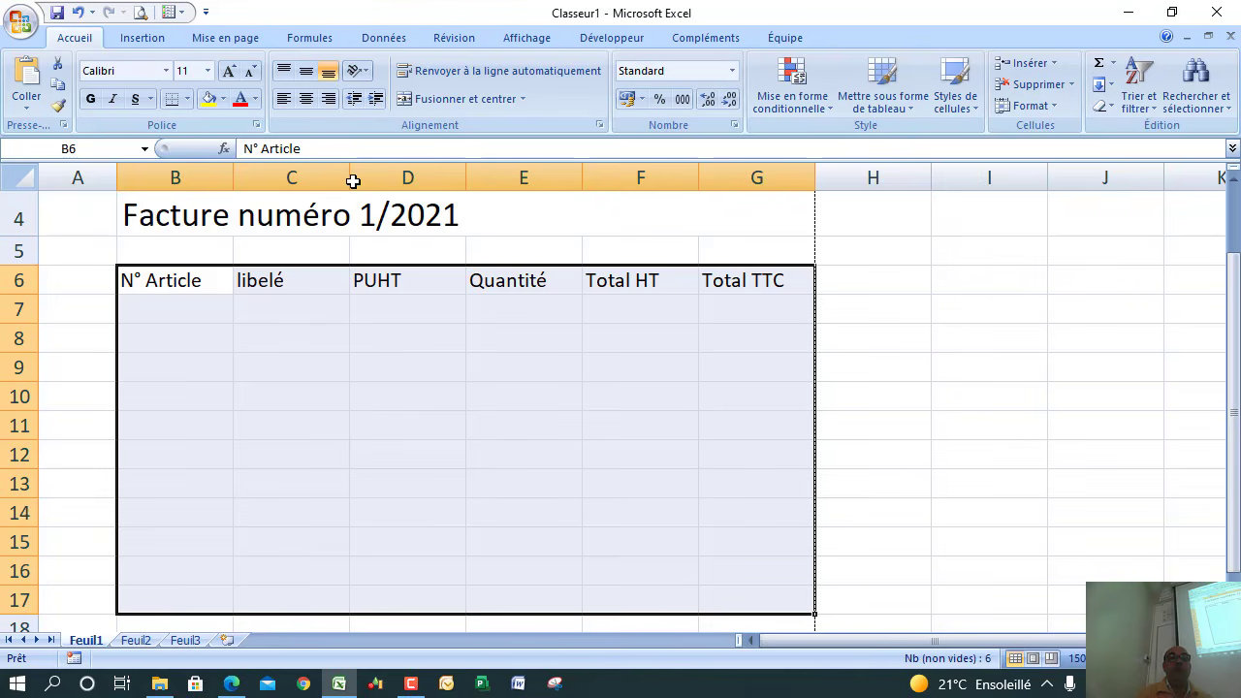
click(187, 99)
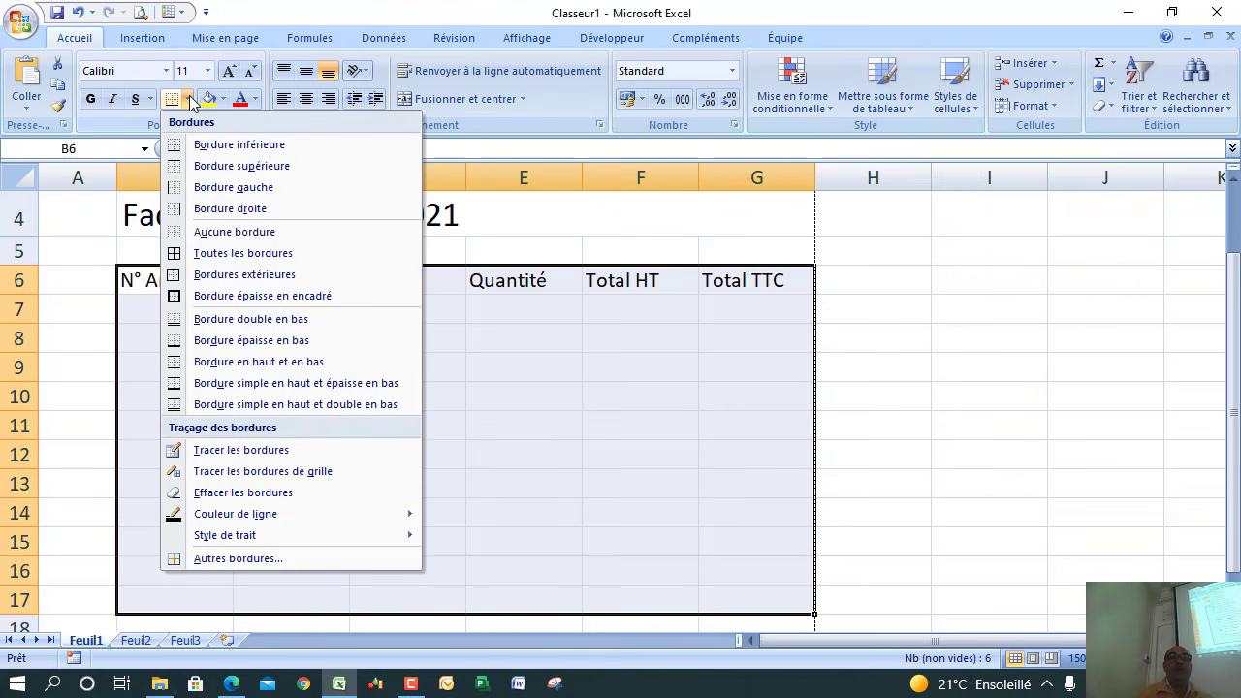
click(189, 100)
click(189, 100)
click(189, 100)
click(189, 100)
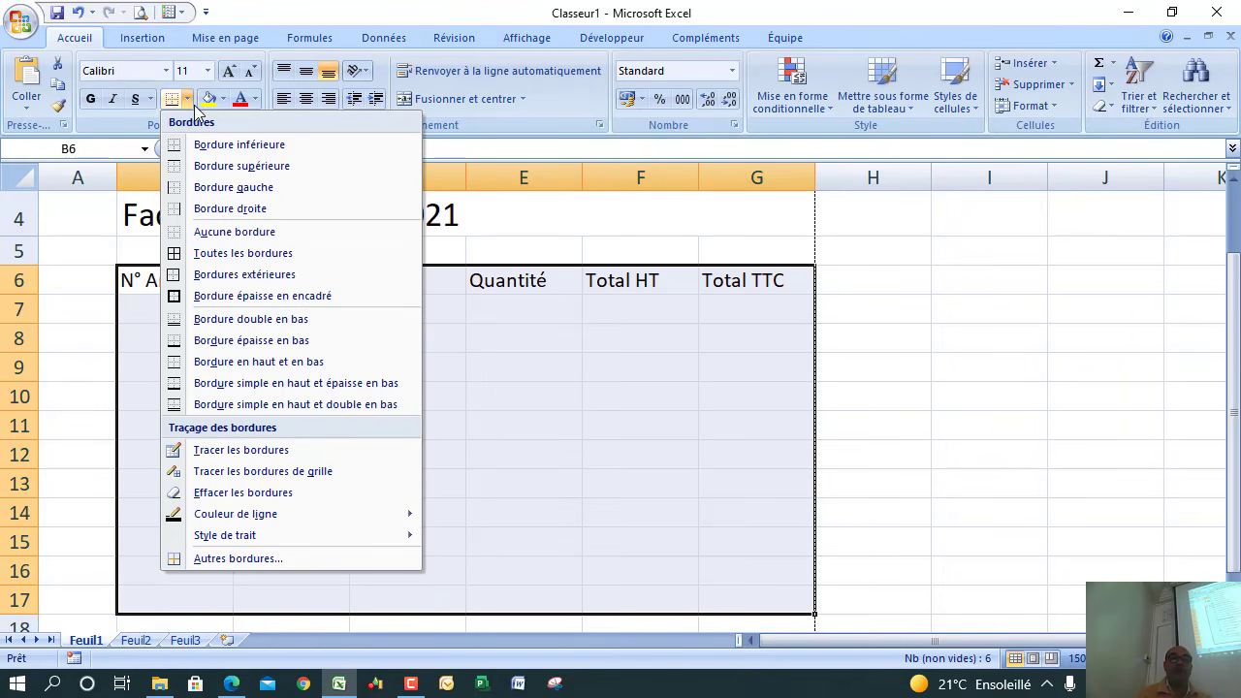
click(241, 255)
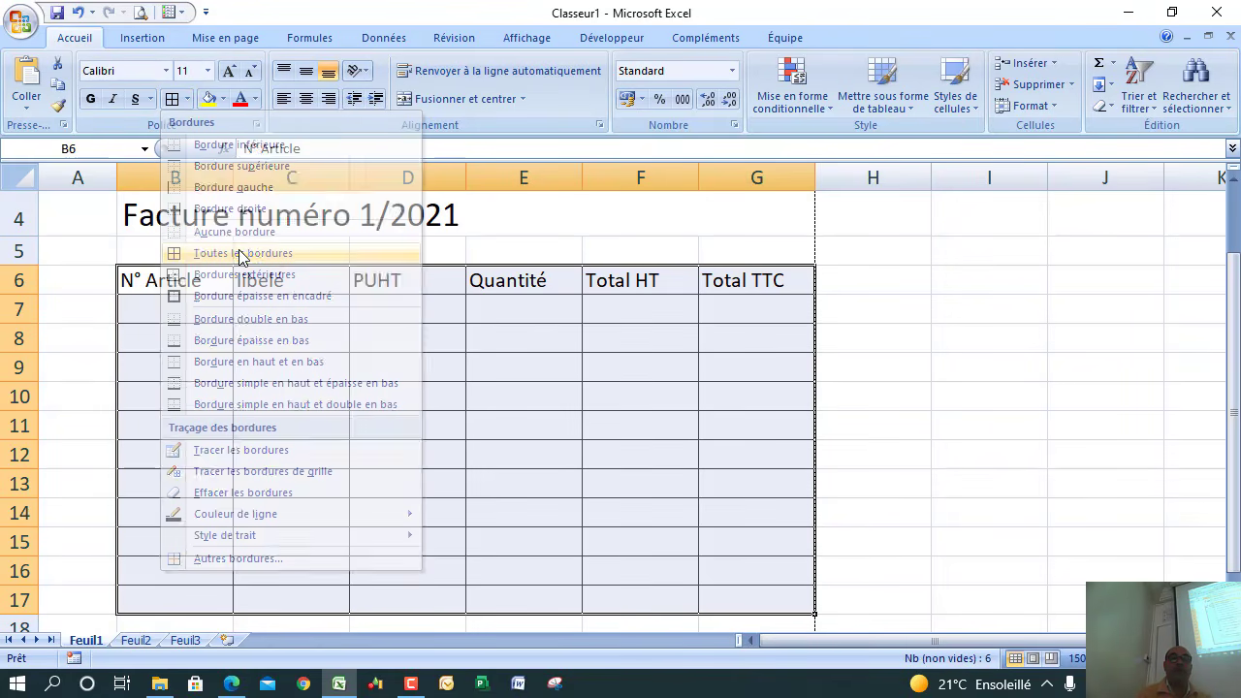
Step: Check the layout of the bordered invoice table in the print preview, then return to the sheet
click(934, 385)
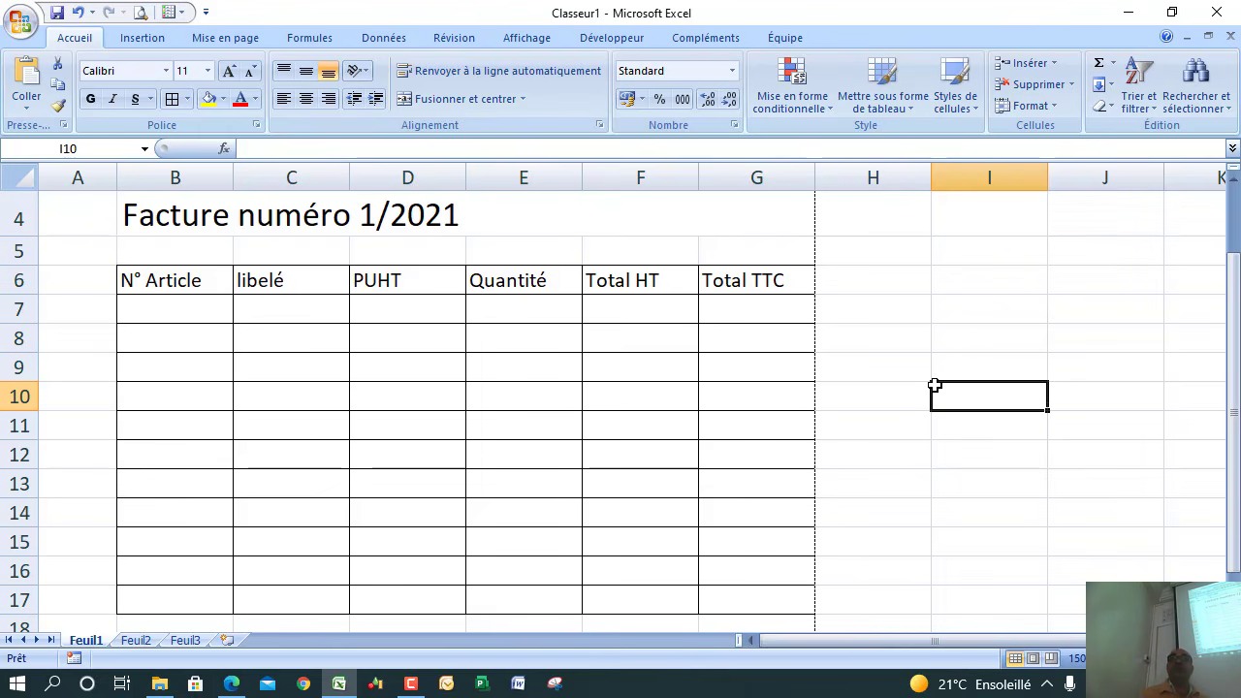
click(140, 13)
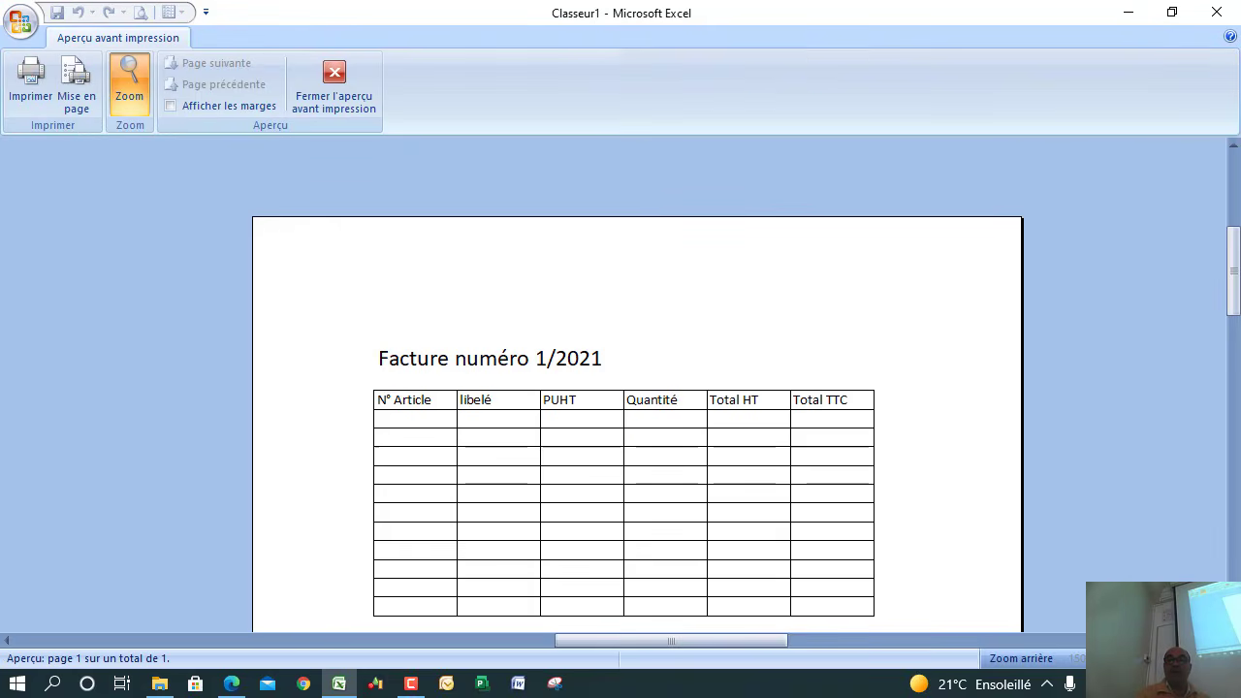
drag(1233, 259, 1233, 314)
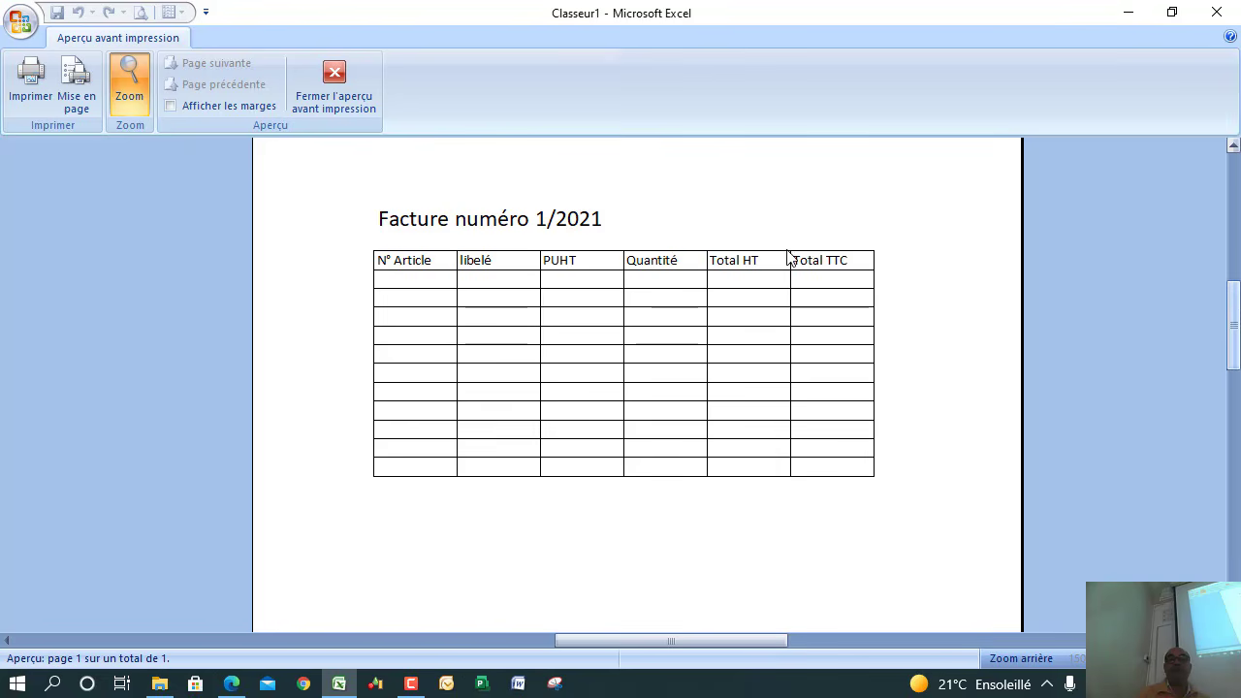
click(354, 85)
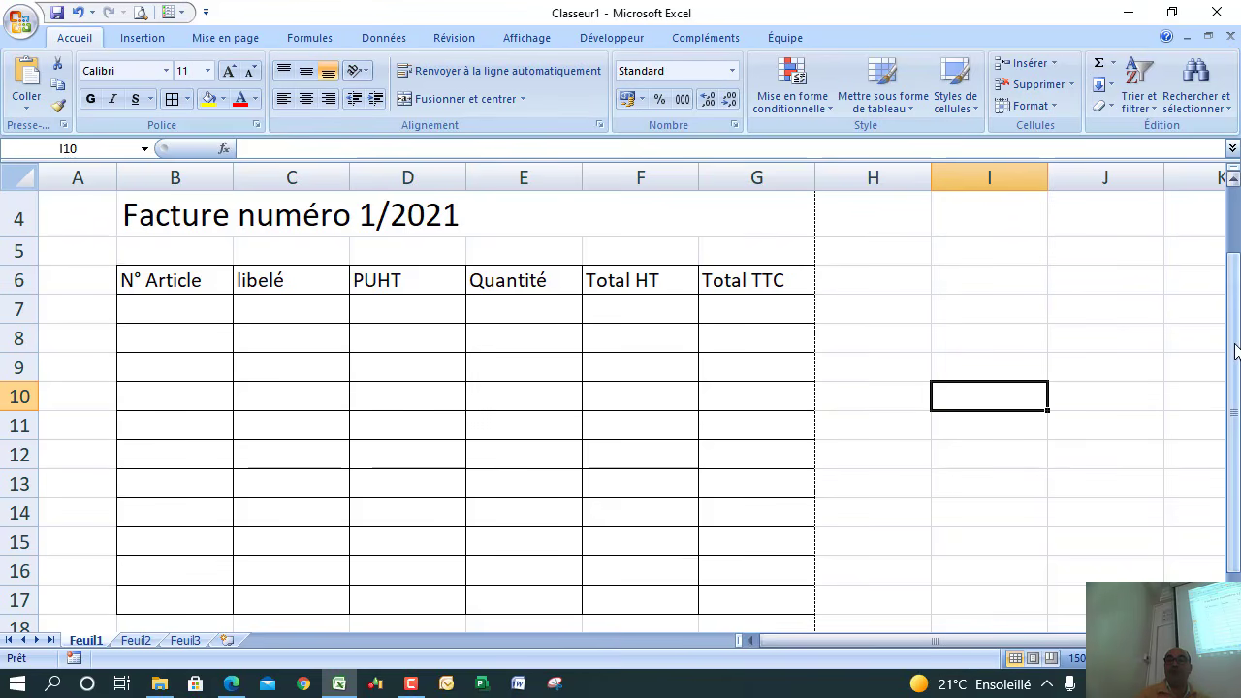
Step: Enter the labels Total HT, Total TTC and Remise in cells E18, E19 and E20 below the invoice table
drag(1236, 351, 1236, 374)
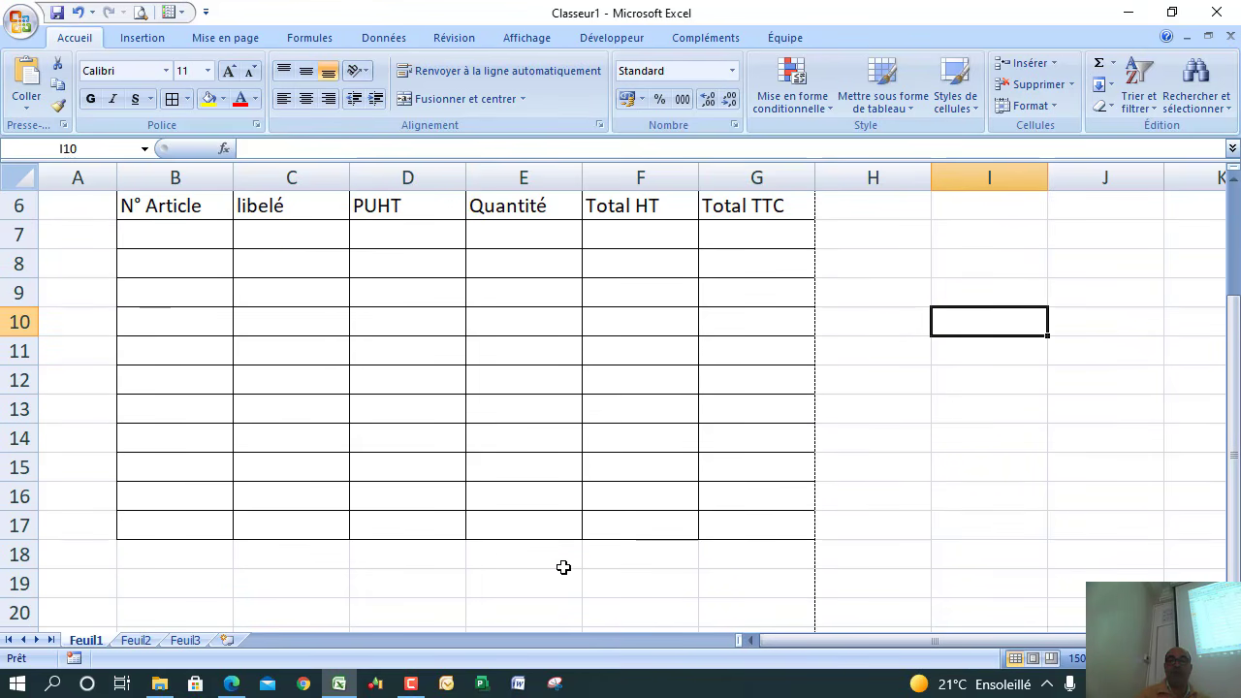
click(525, 559)
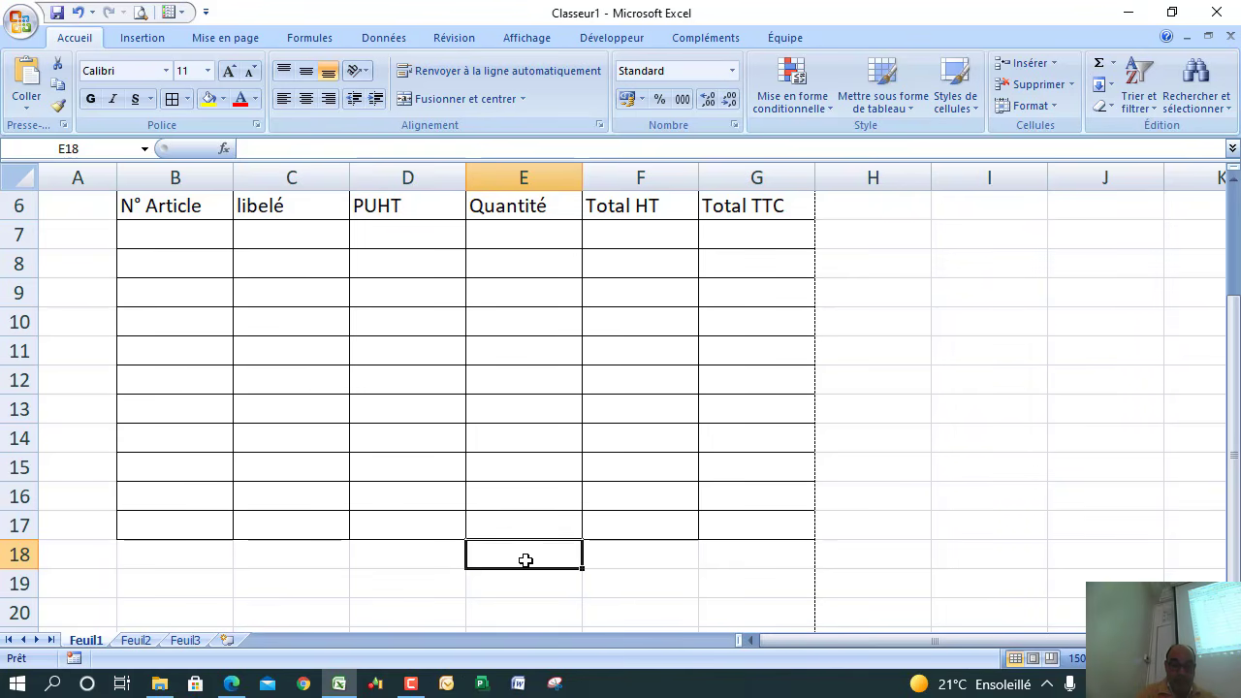
text(Total )
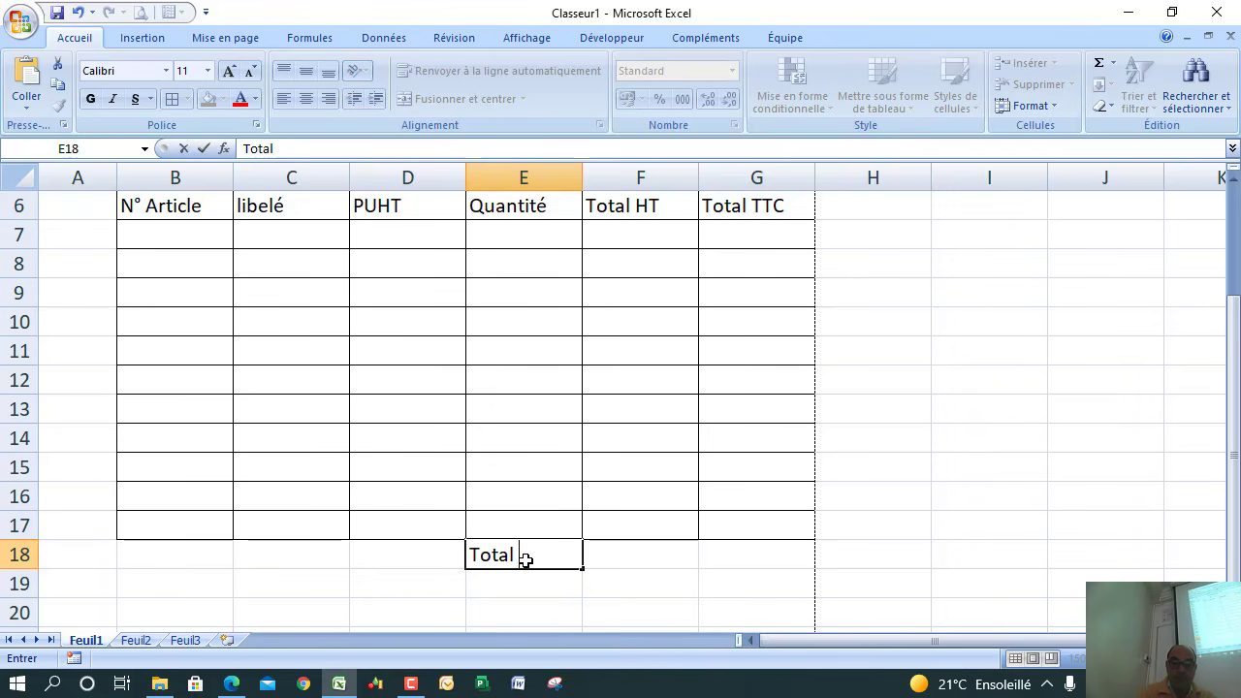
text(HT)
click(509, 587)
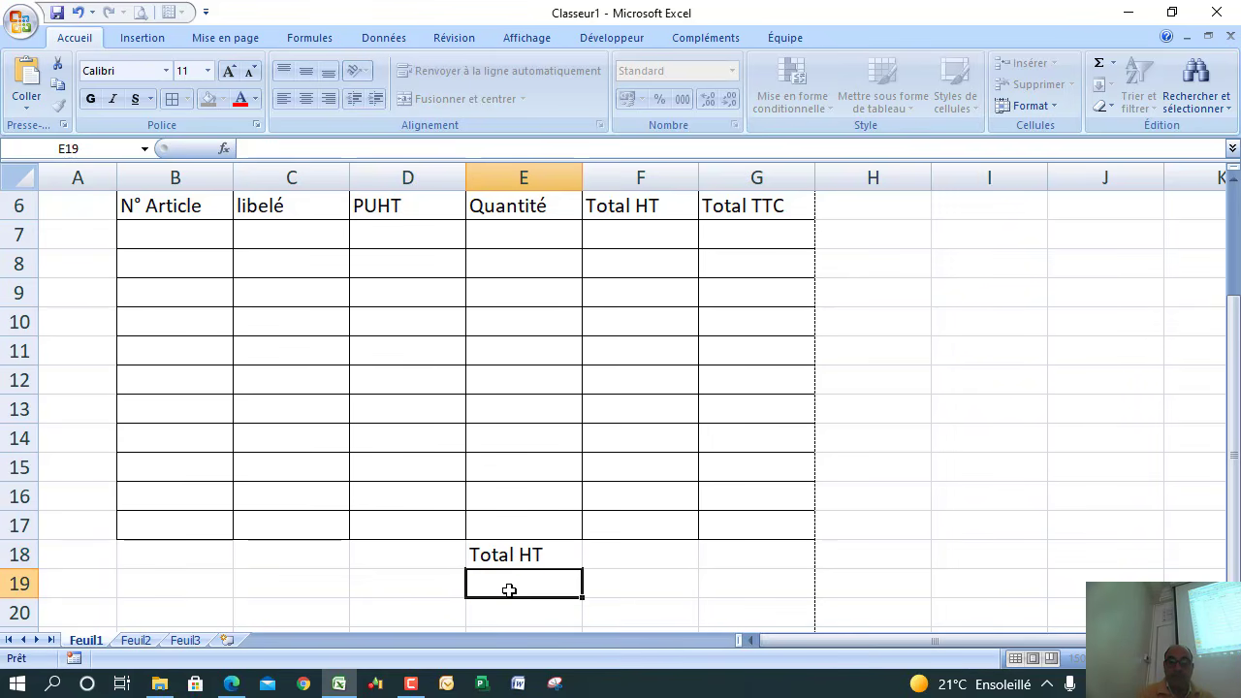
text(T)
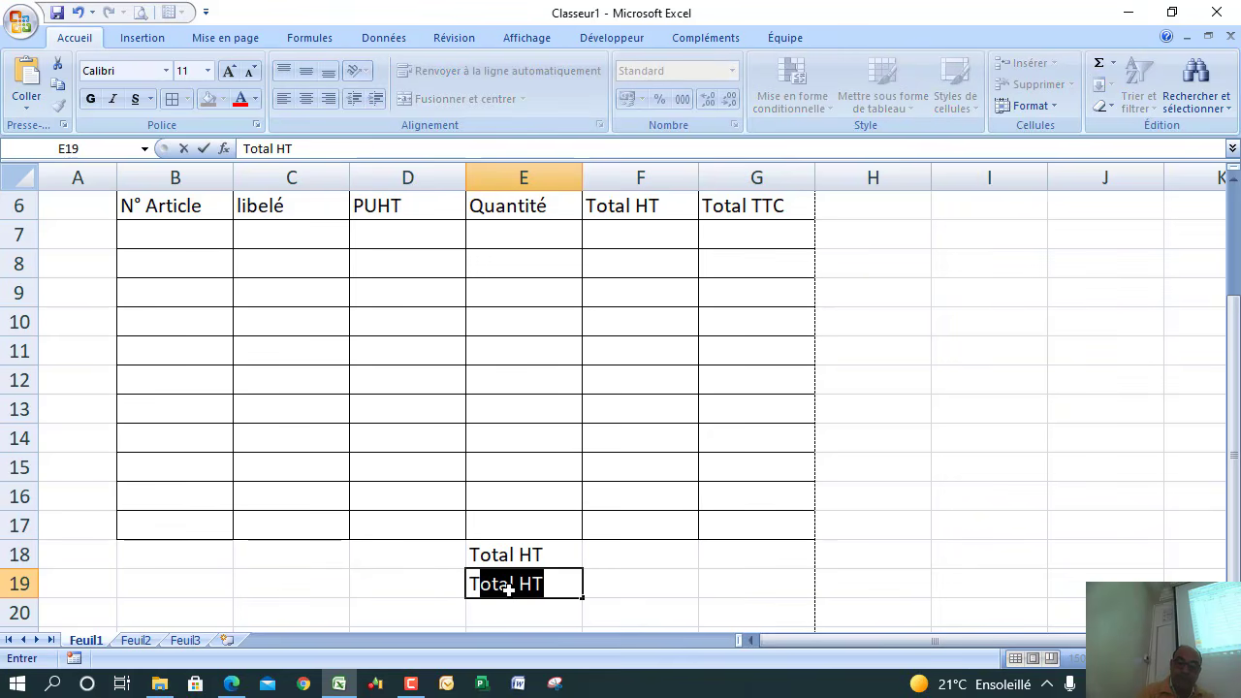
text(otal)
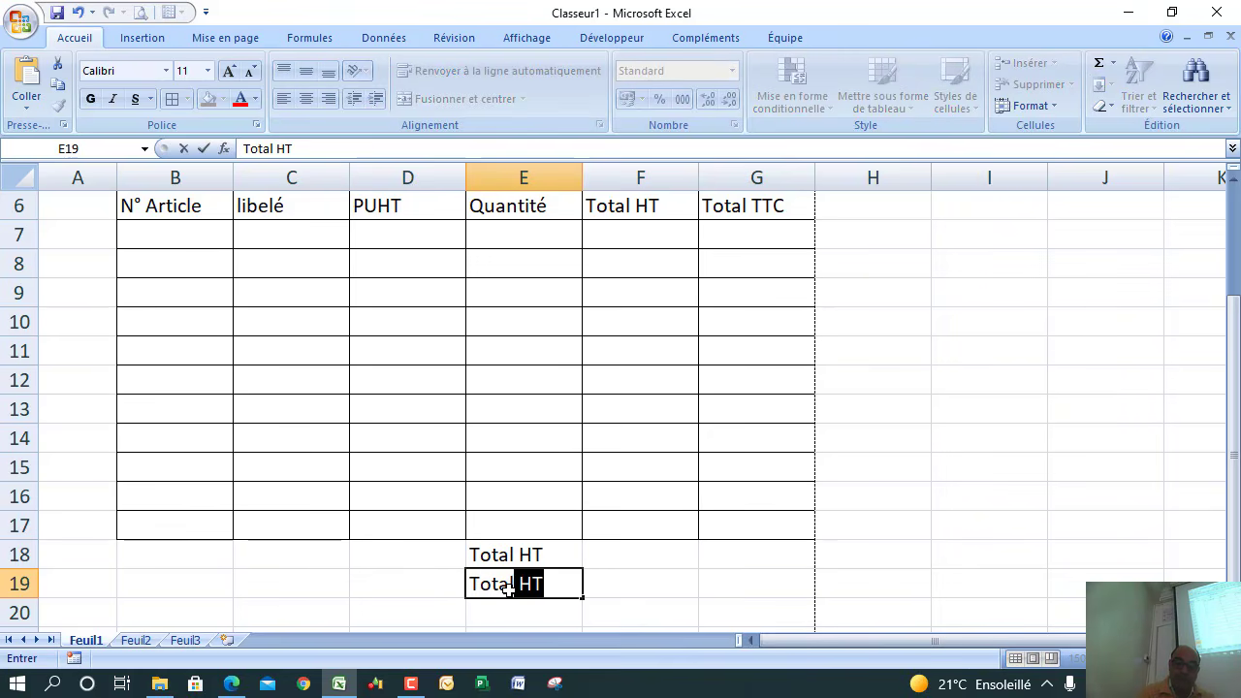
text( TTC)
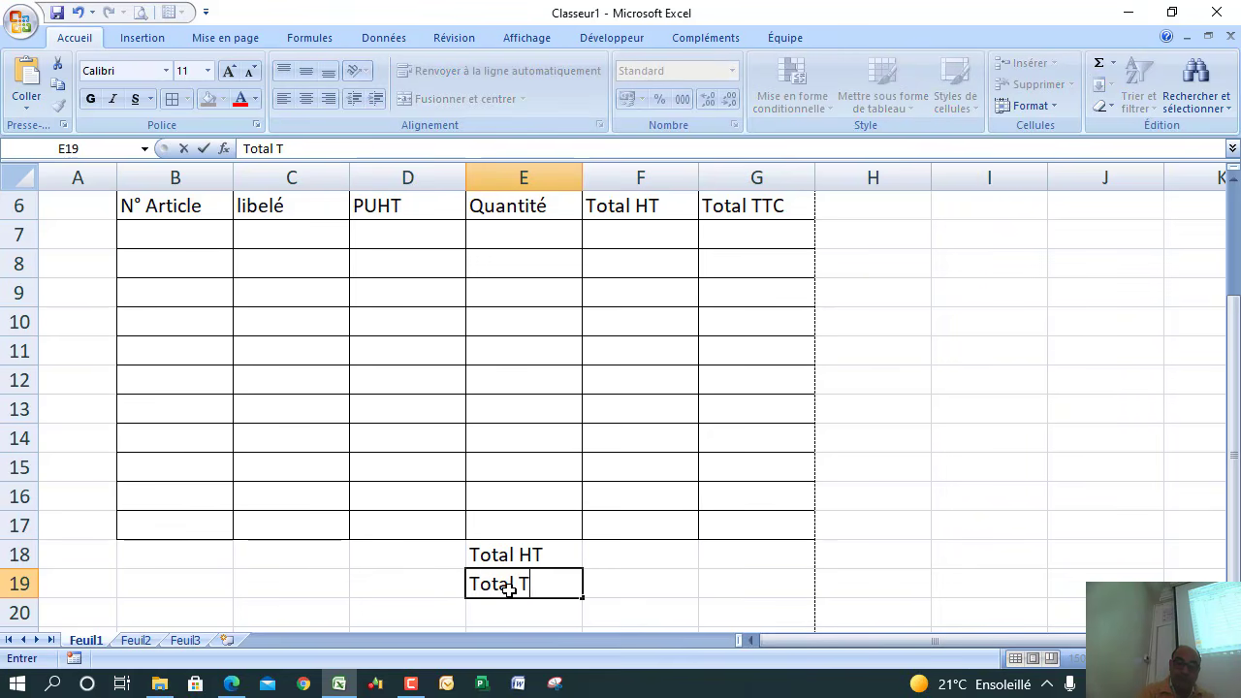
click(496, 615)
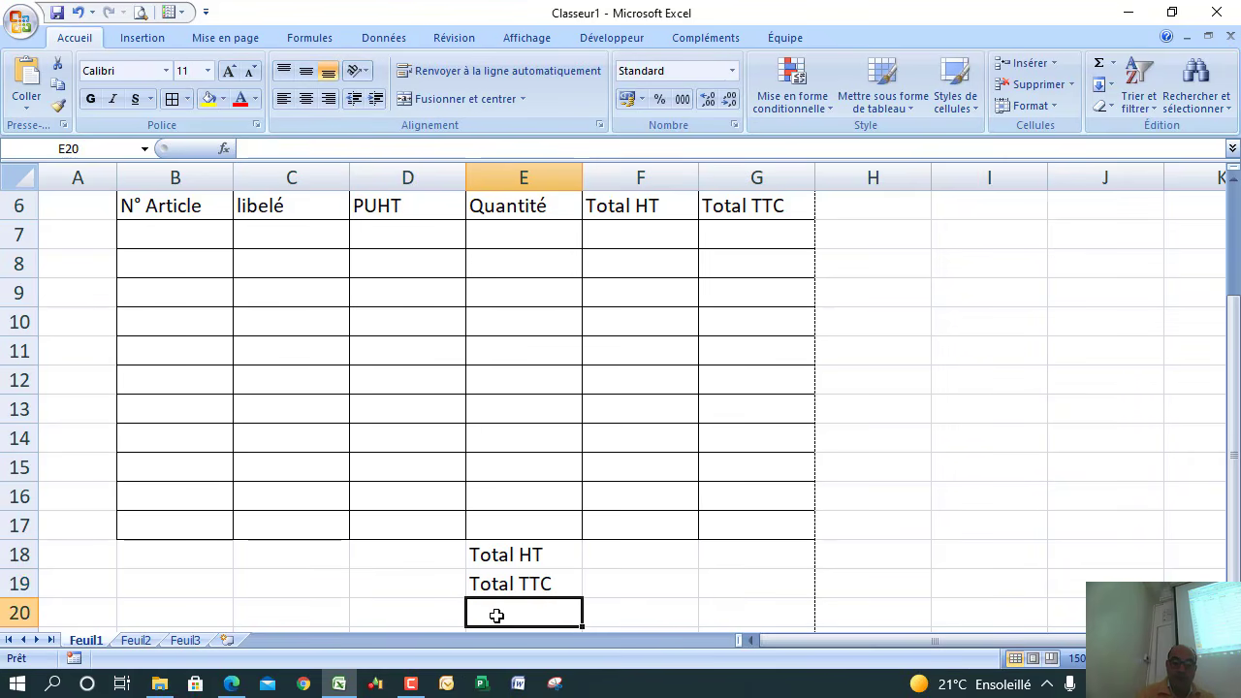
text(Remi)
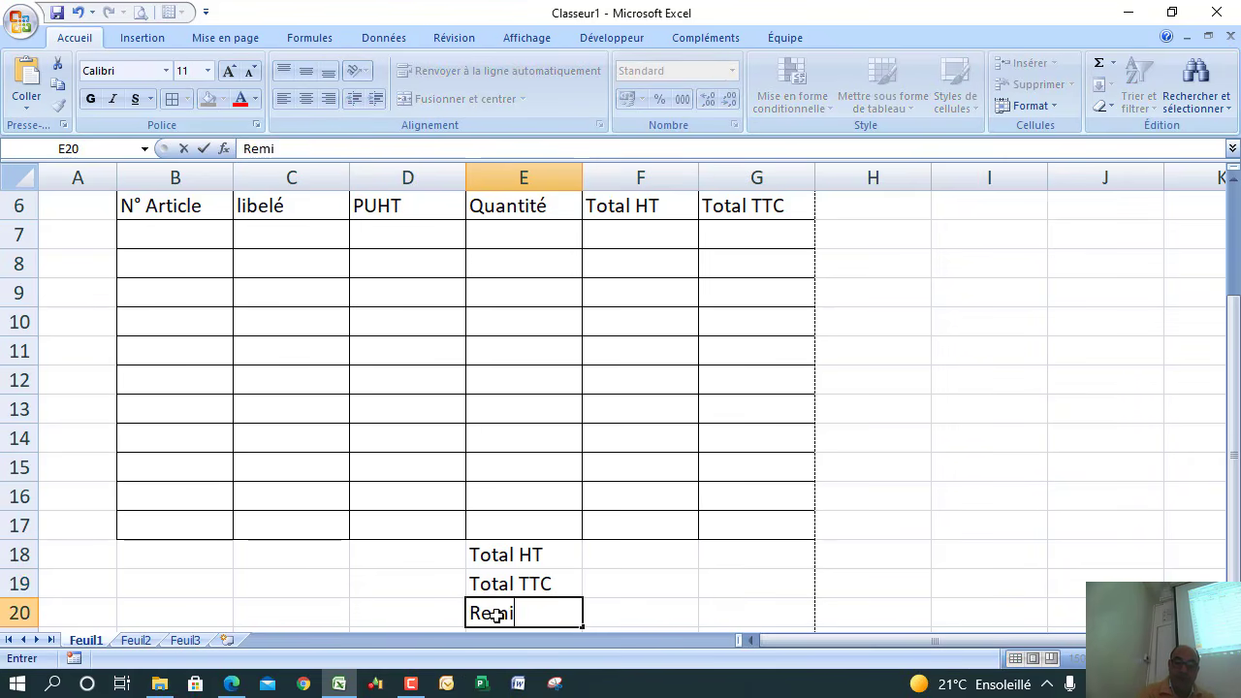
text(se)
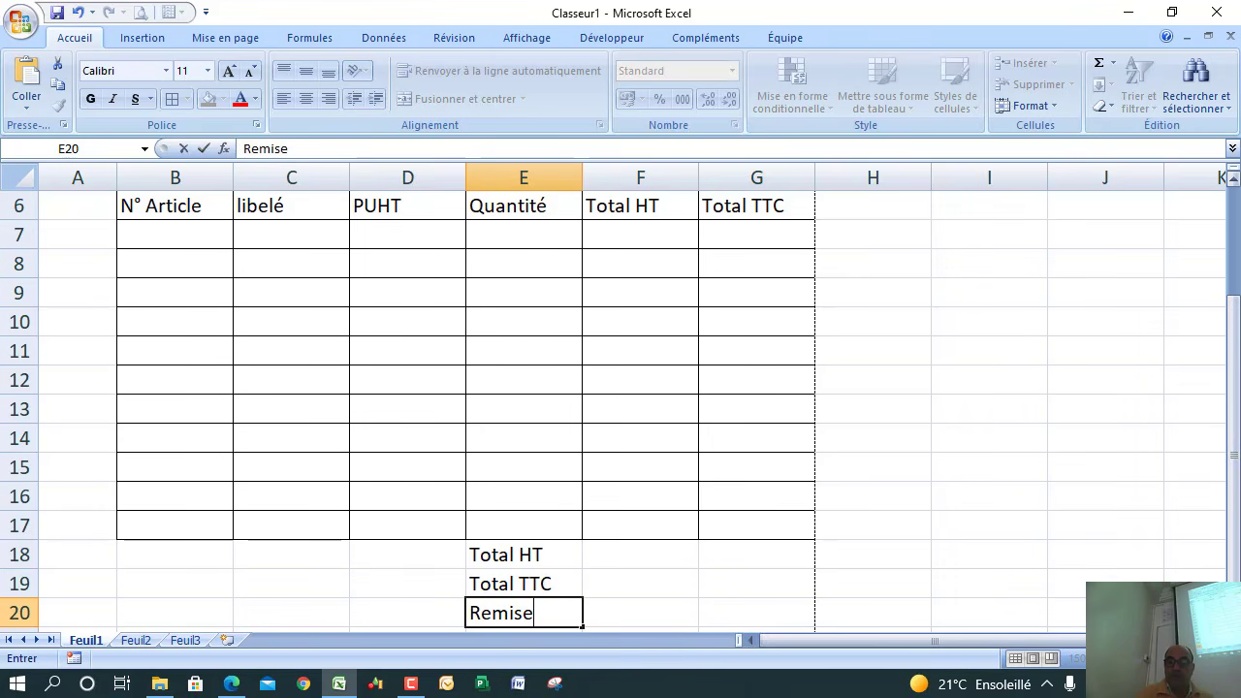
scroll(466, 408, down, 1)
click(528, 556)
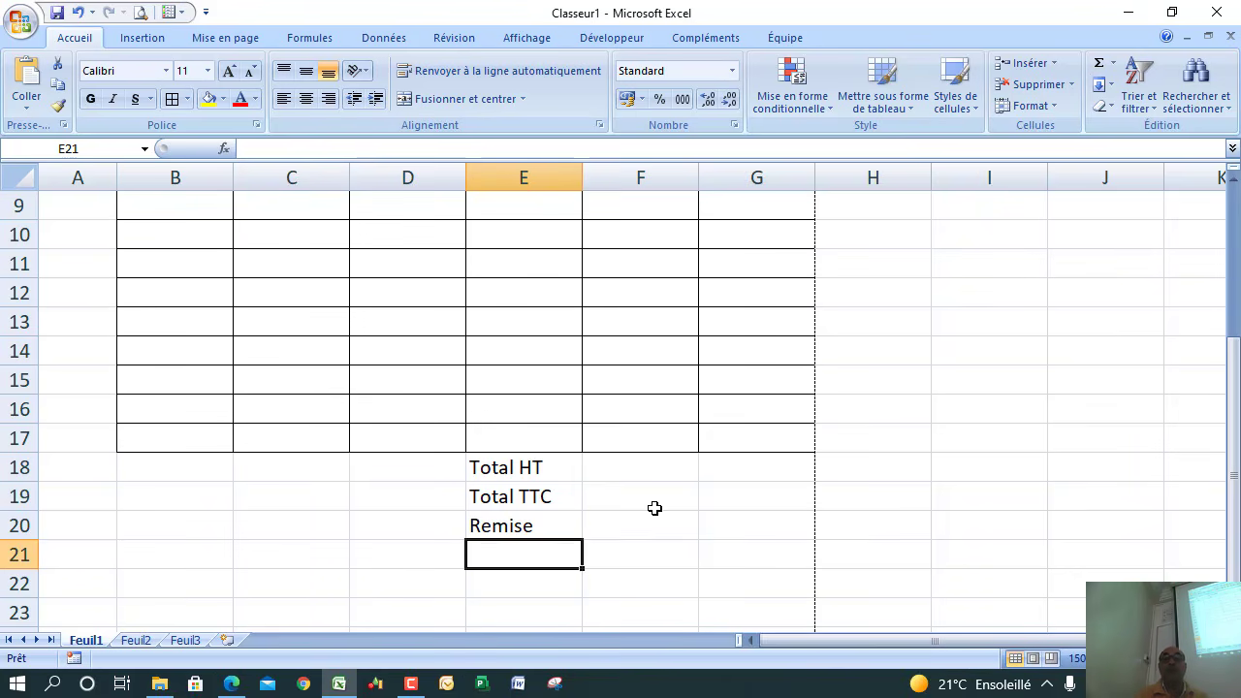
drag(1224, 388, 1224, 275)
click(198, 371)
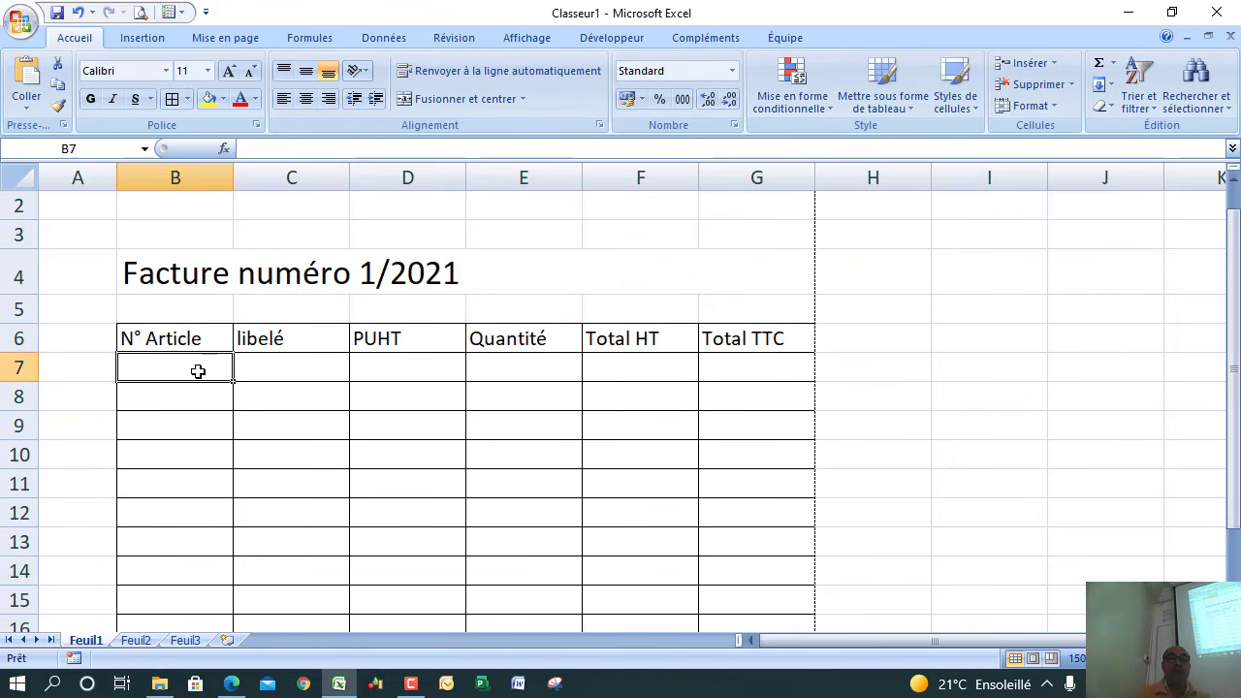
click(302, 371)
click(411, 370)
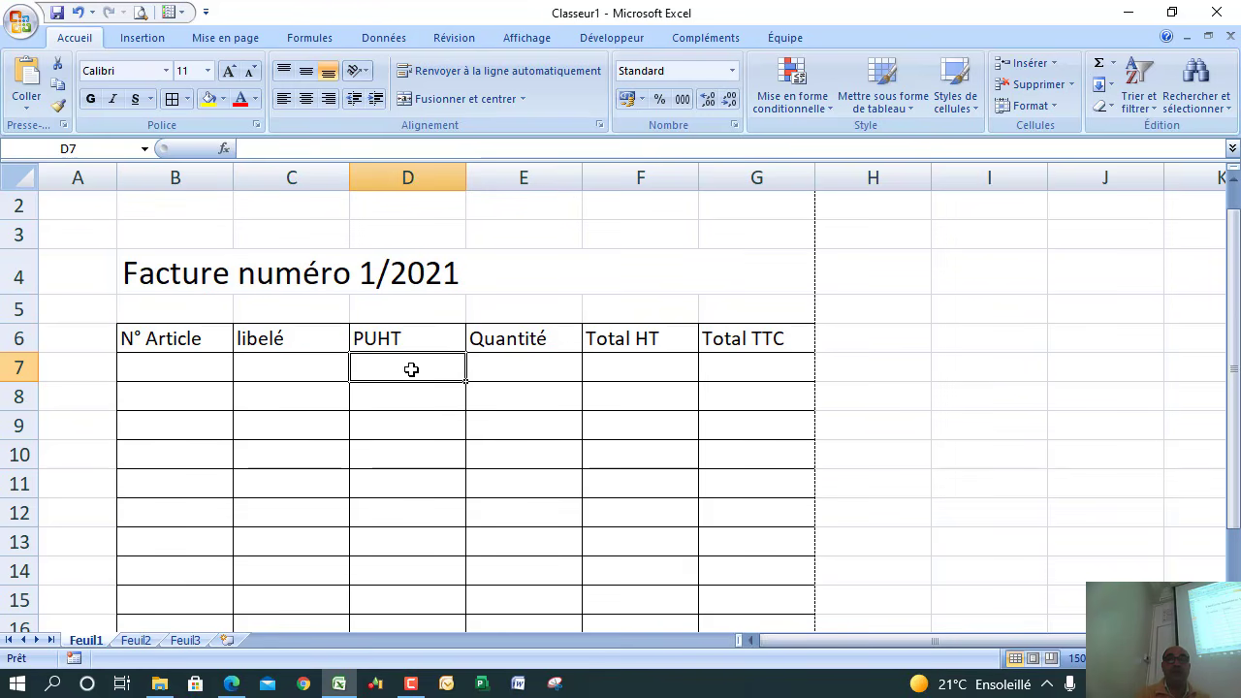
click(510, 368)
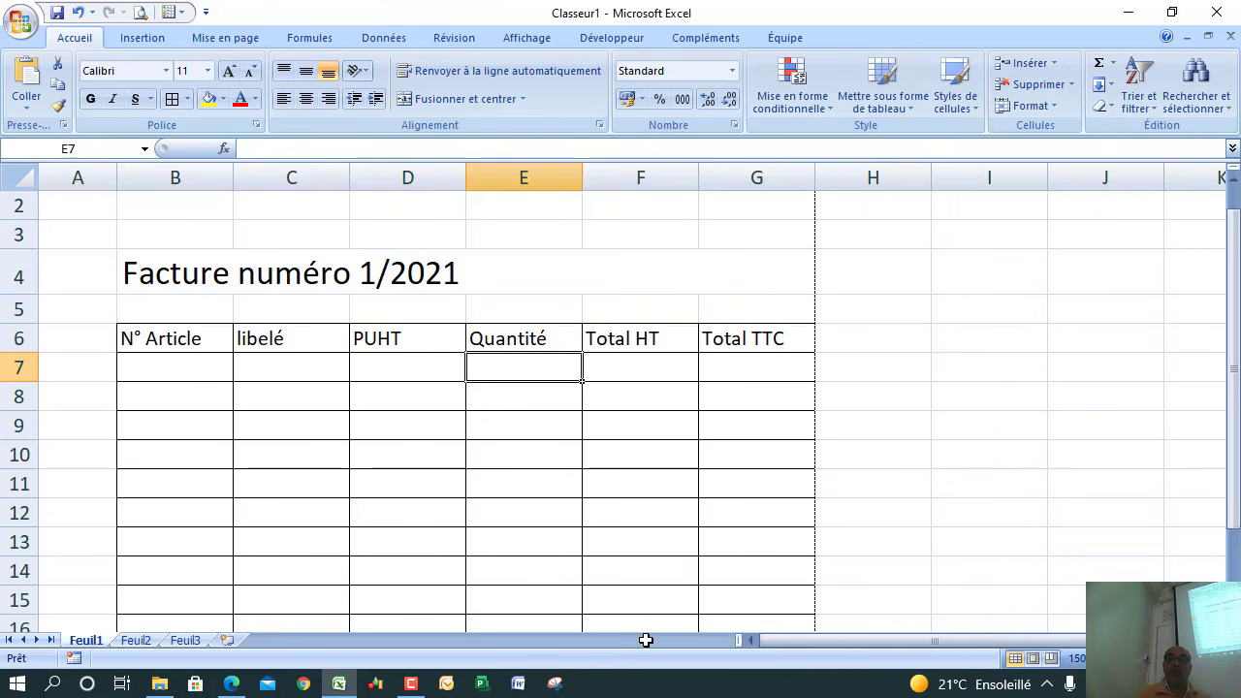
click(411, 684)
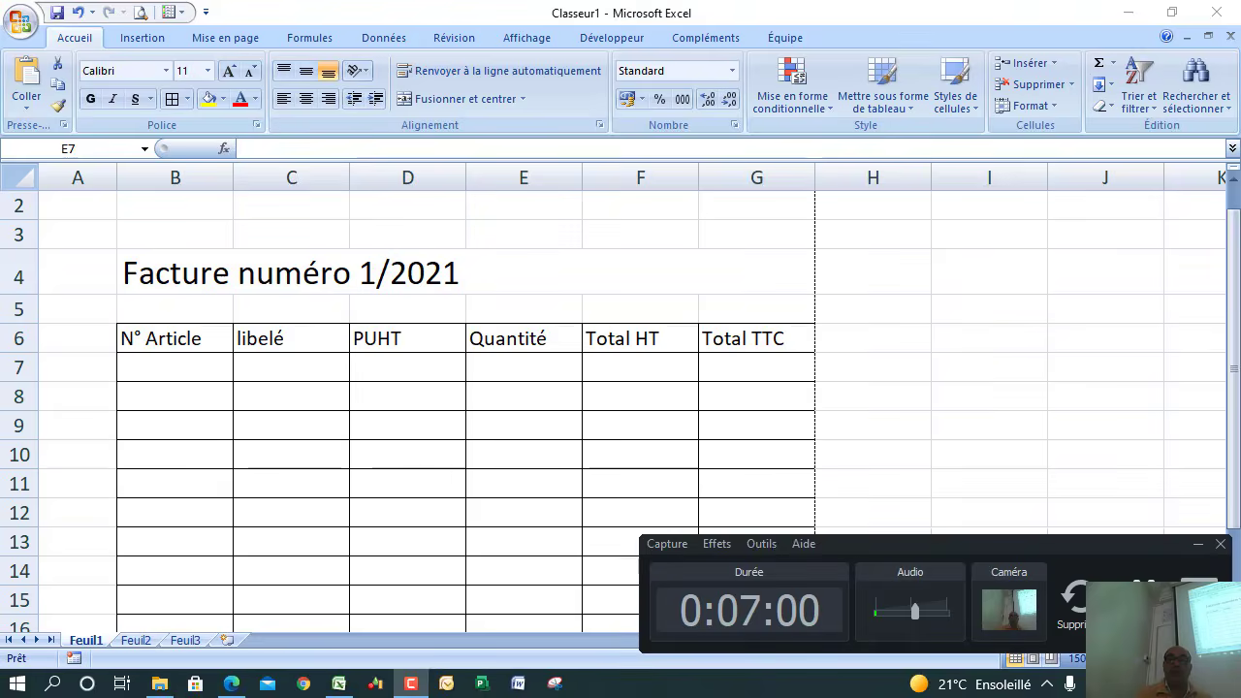
click(1144, 597)
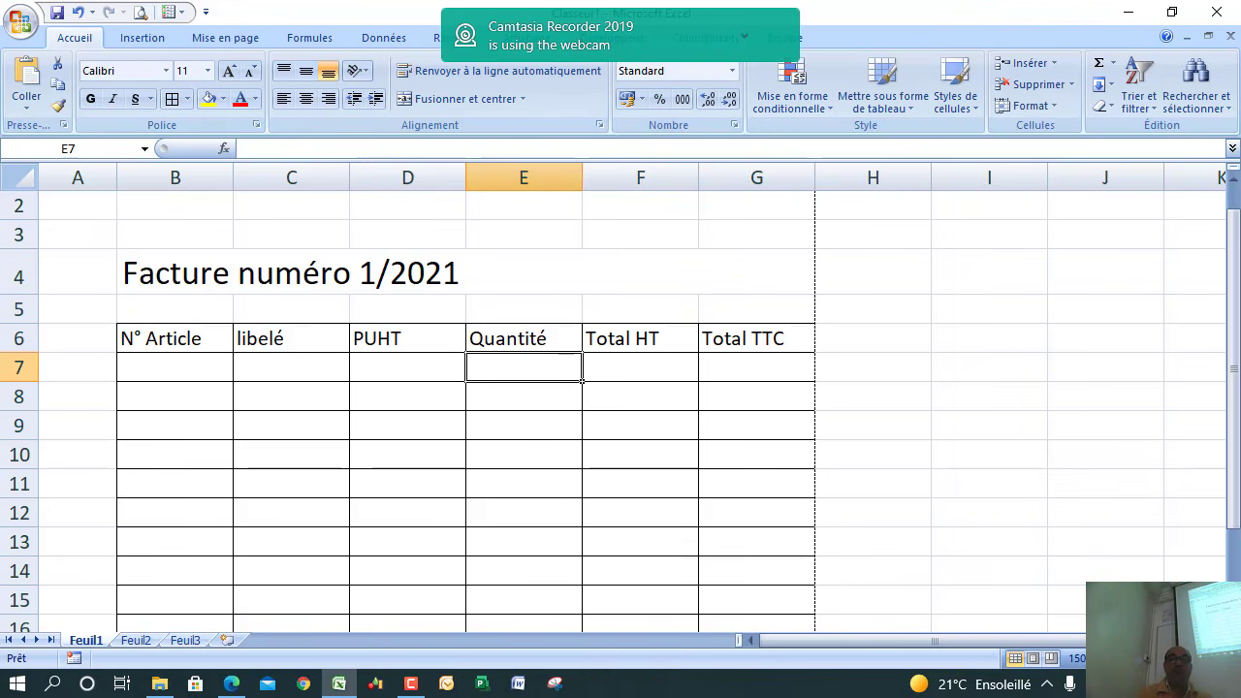
click(402, 367)
click(529, 364)
click(637, 362)
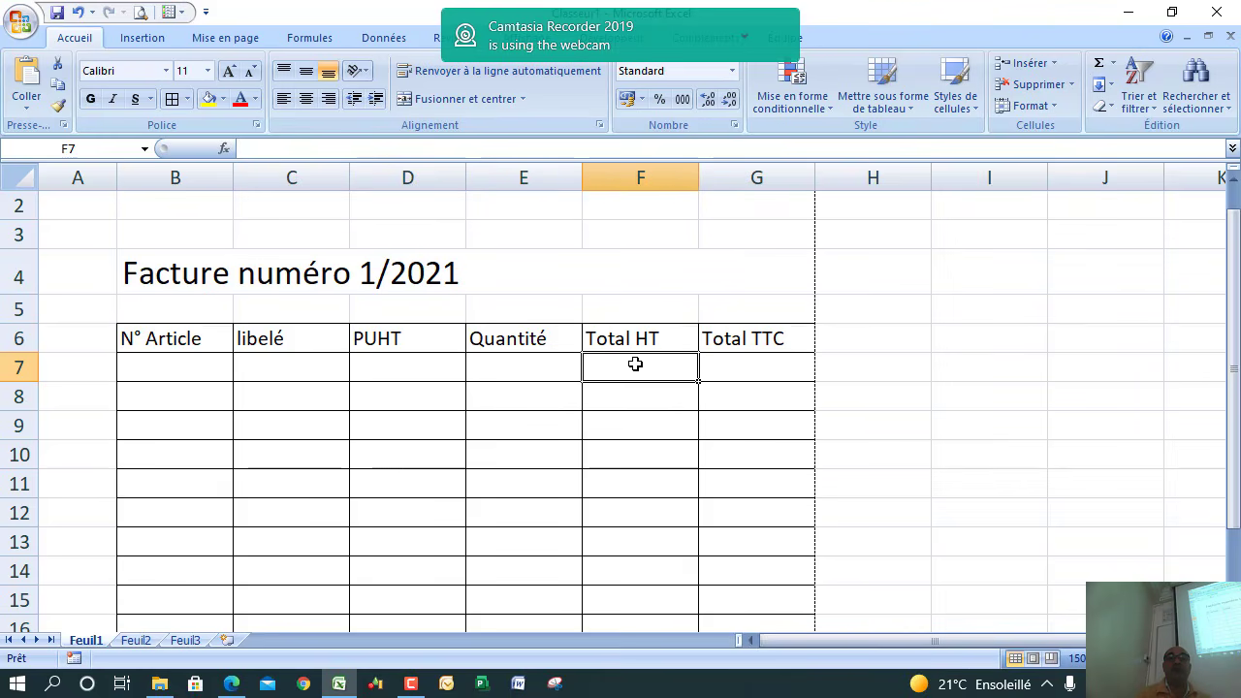
click(745, 38)
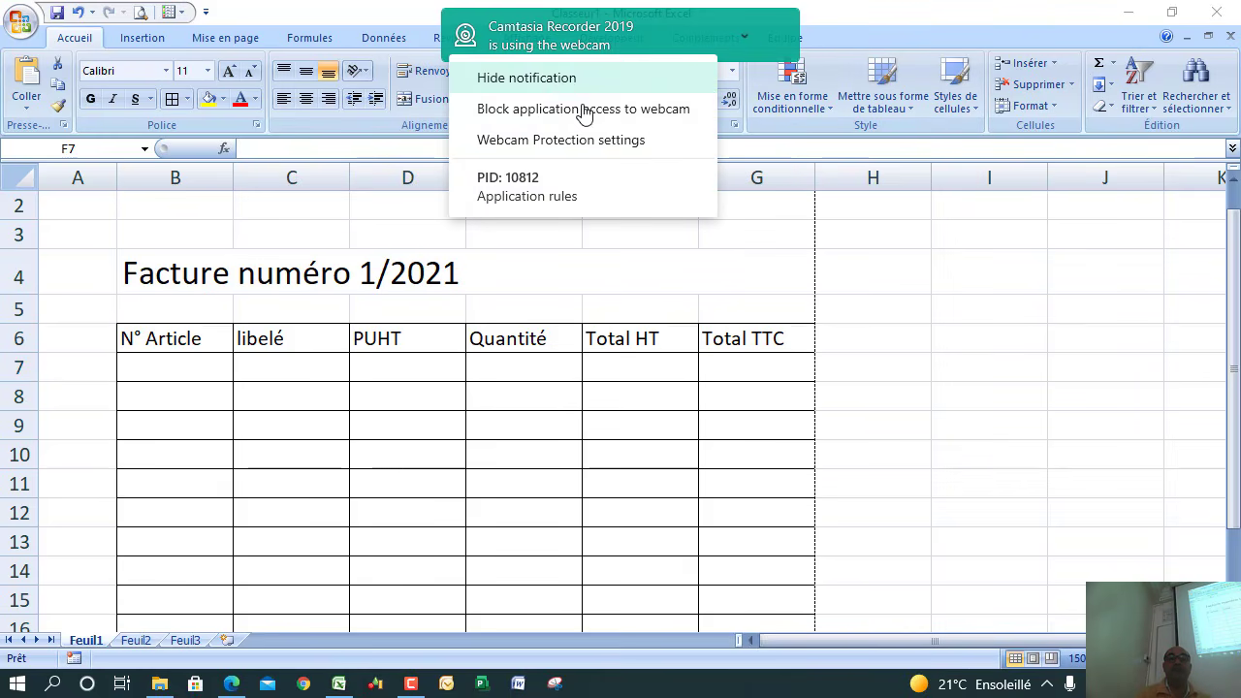
click(559, 80)
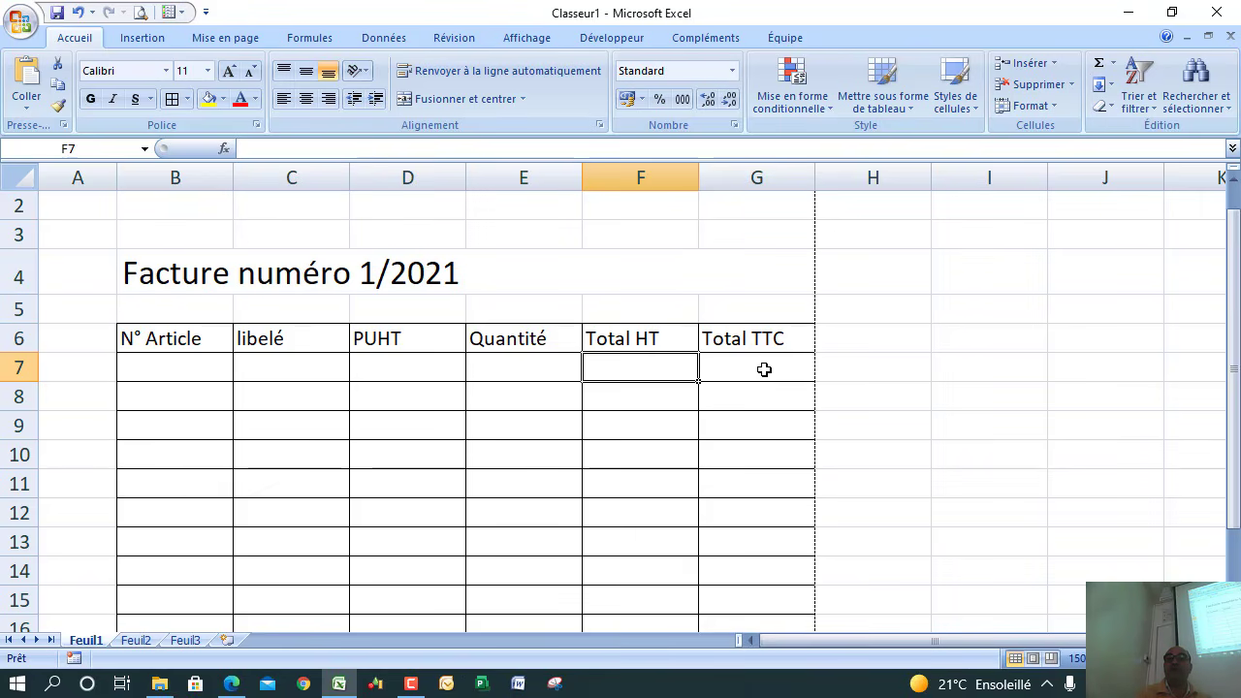
click(765, 370)
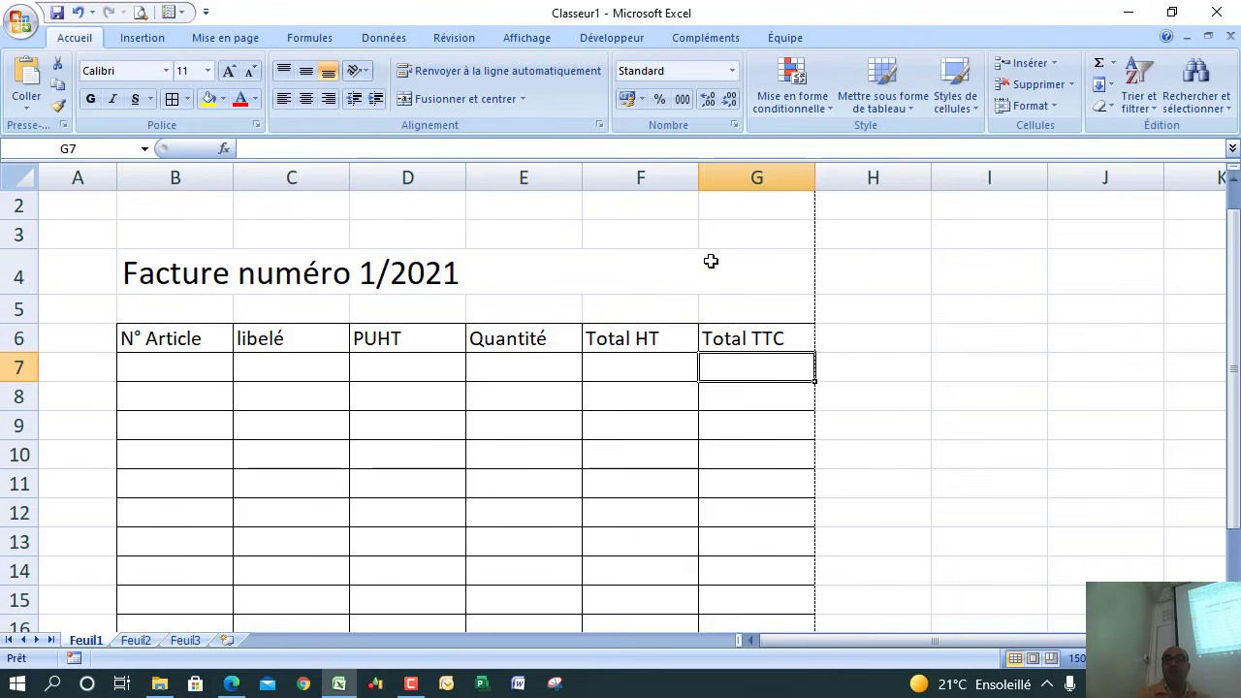
Step: Insert a new column between the Total HT and Total TTC columns of the invoice table
right_click(642, 178)
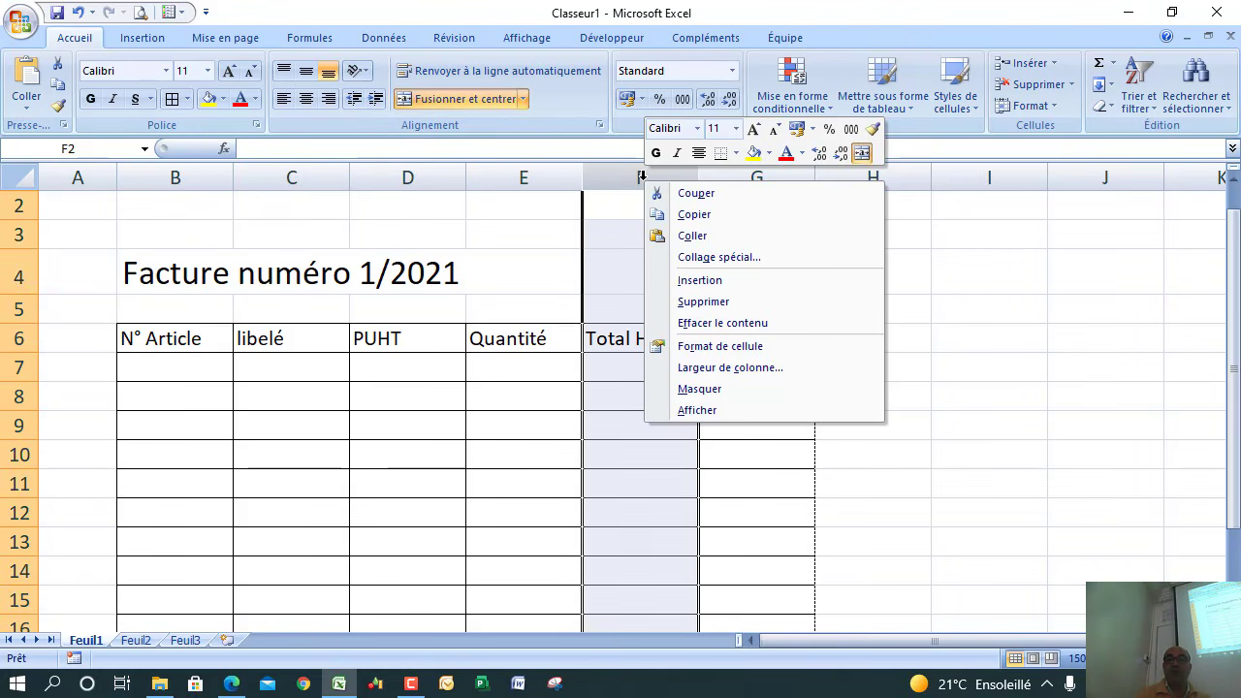
key(Escape)
click(746, 177)
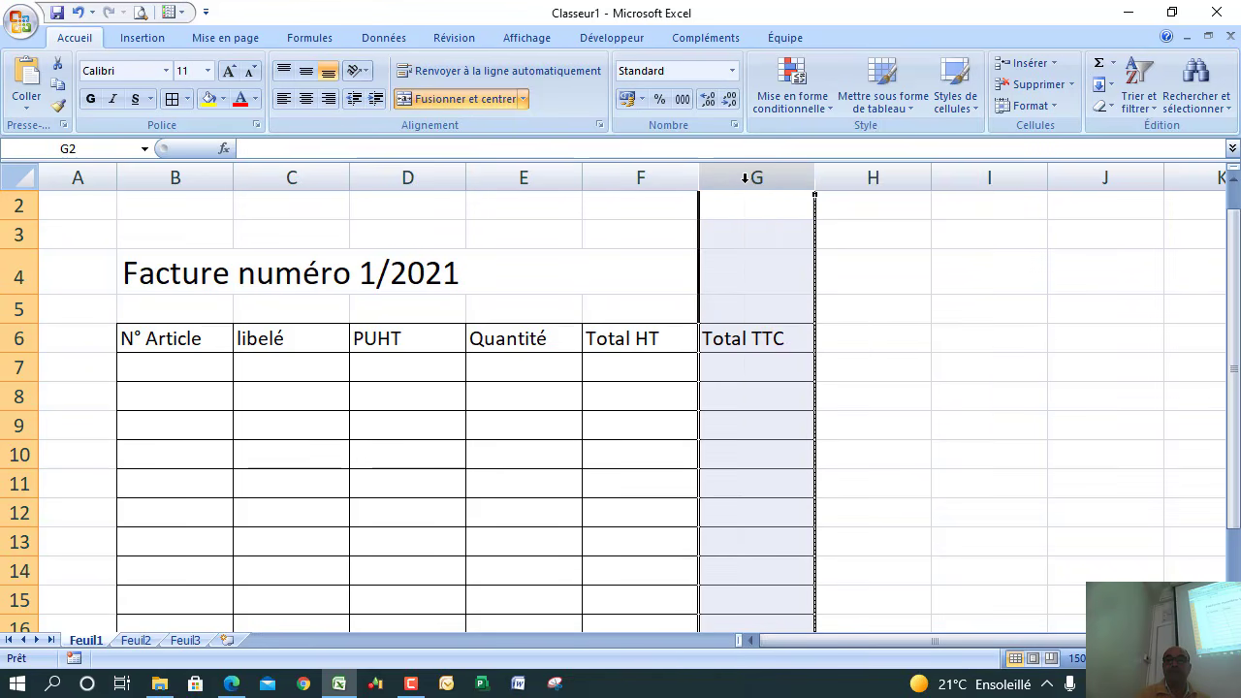
right_click(747, 178)
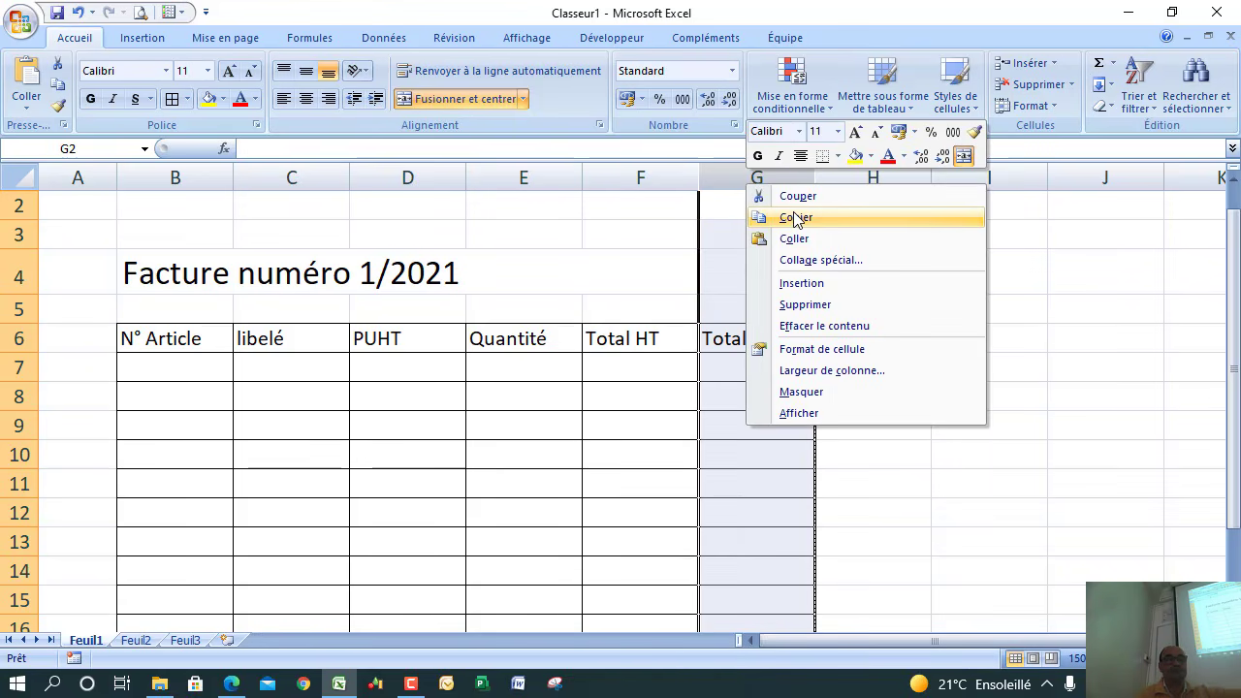
click(803, 285)
Step: Enter the header "taux TVA" in cell G6 of the empty column
click(732, 349)
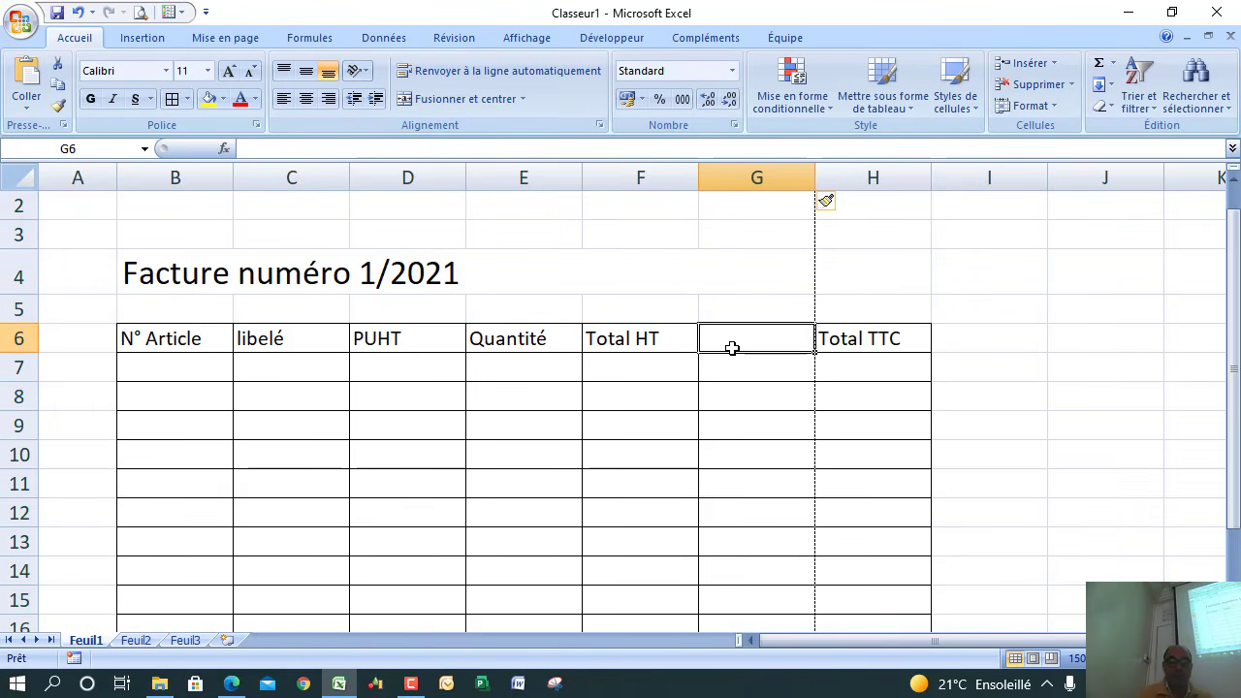
text(TVA)
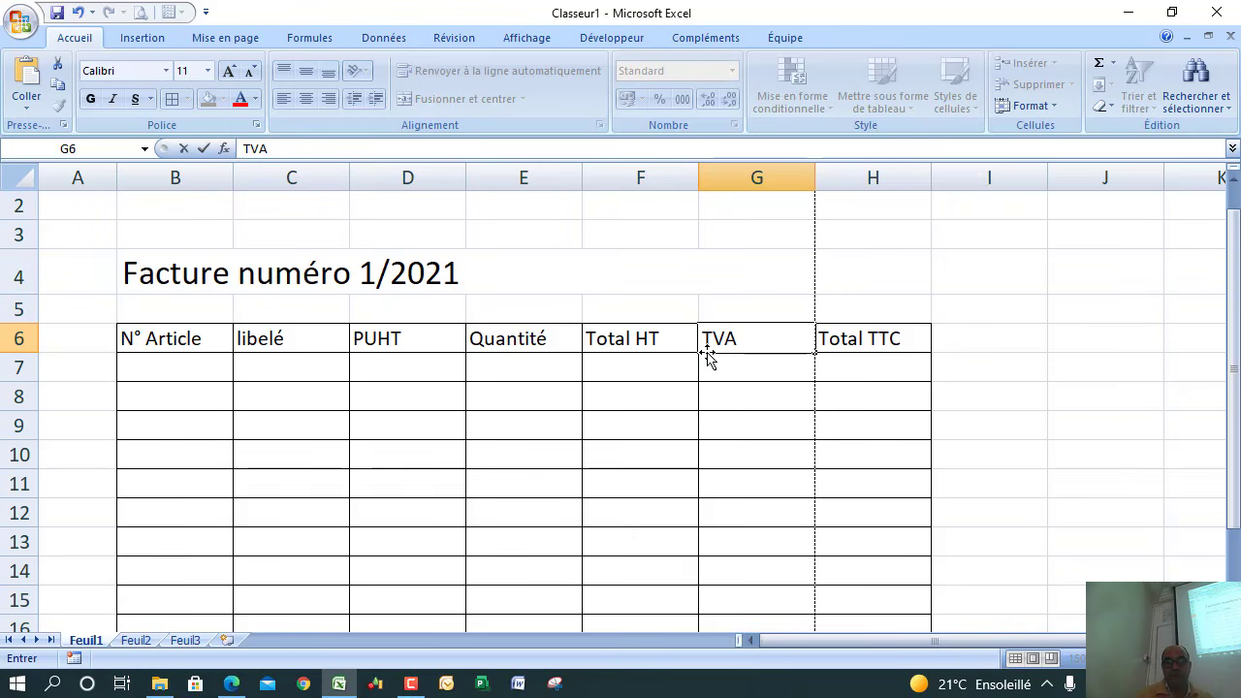
click(709, 338)
text(taux)
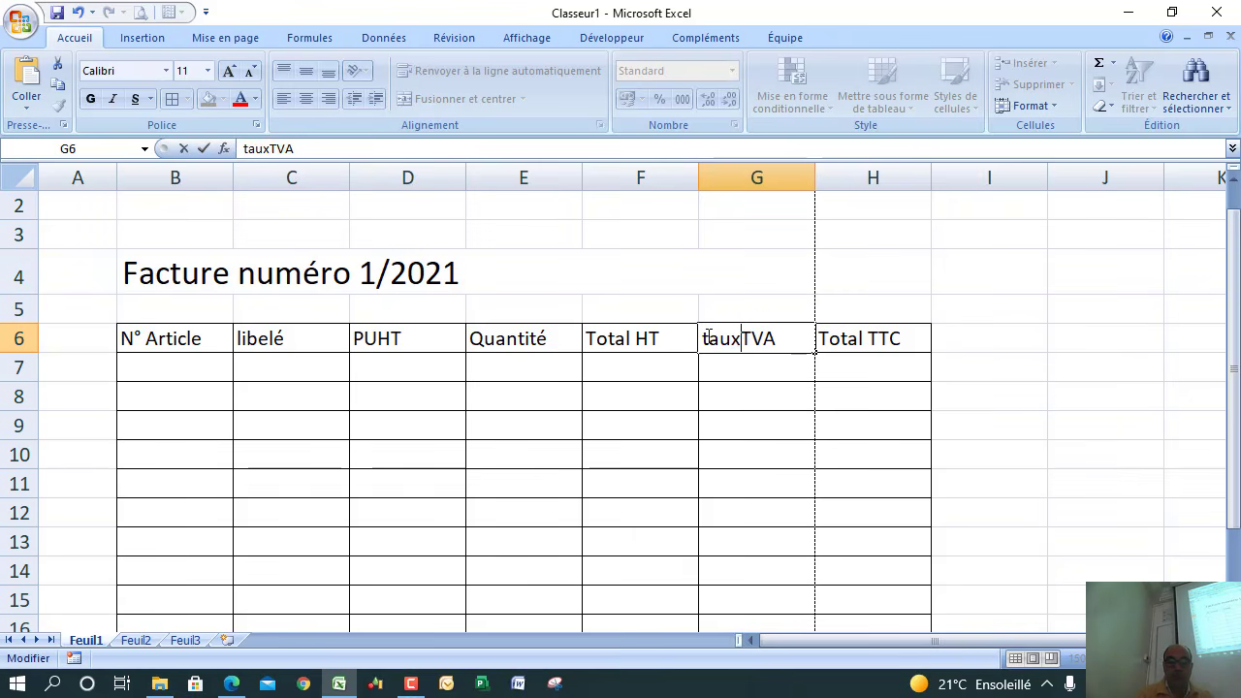
click(732, 435)
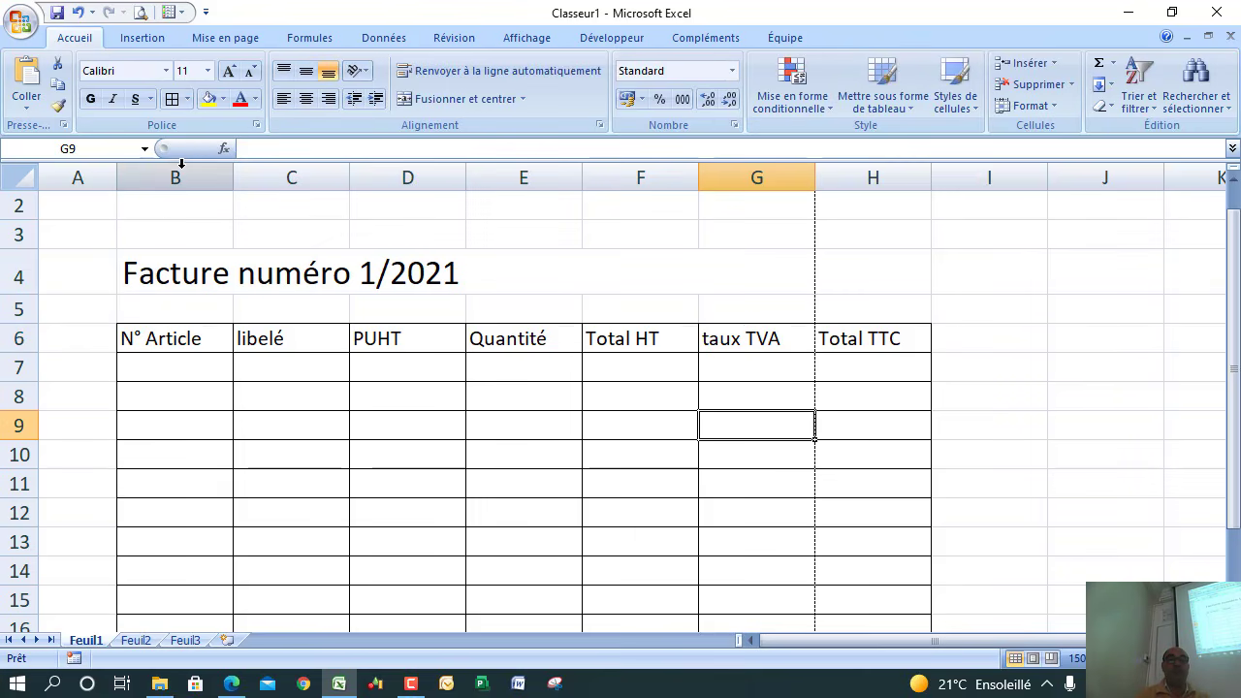
Step: AutoFit the widths of columns B through H to their contents
drag(175, 178, 371, 180)
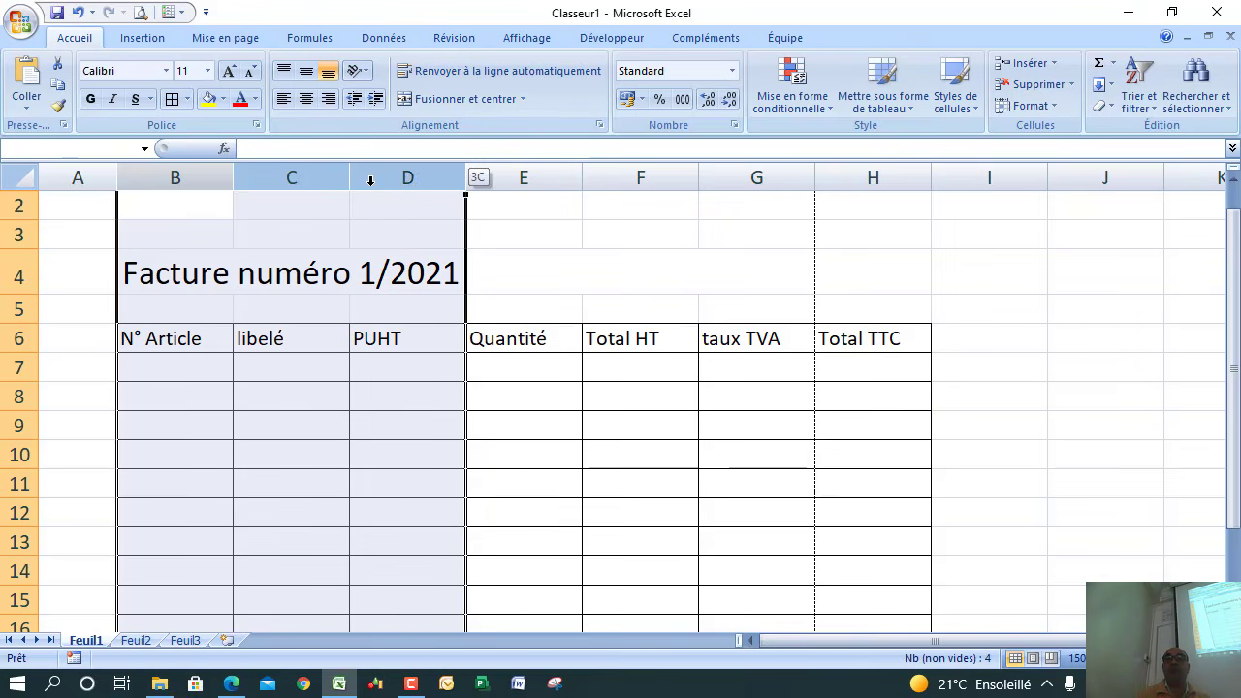
drag(472, 178, 871, 174)
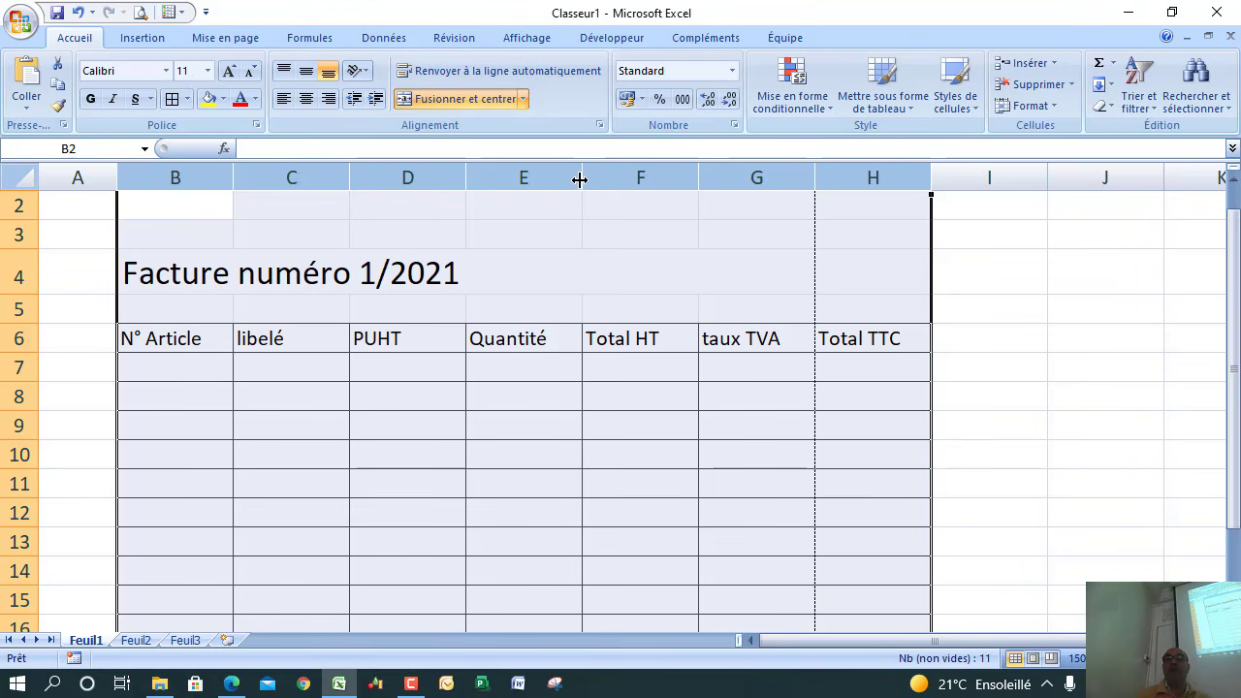
double_click(699, 178)
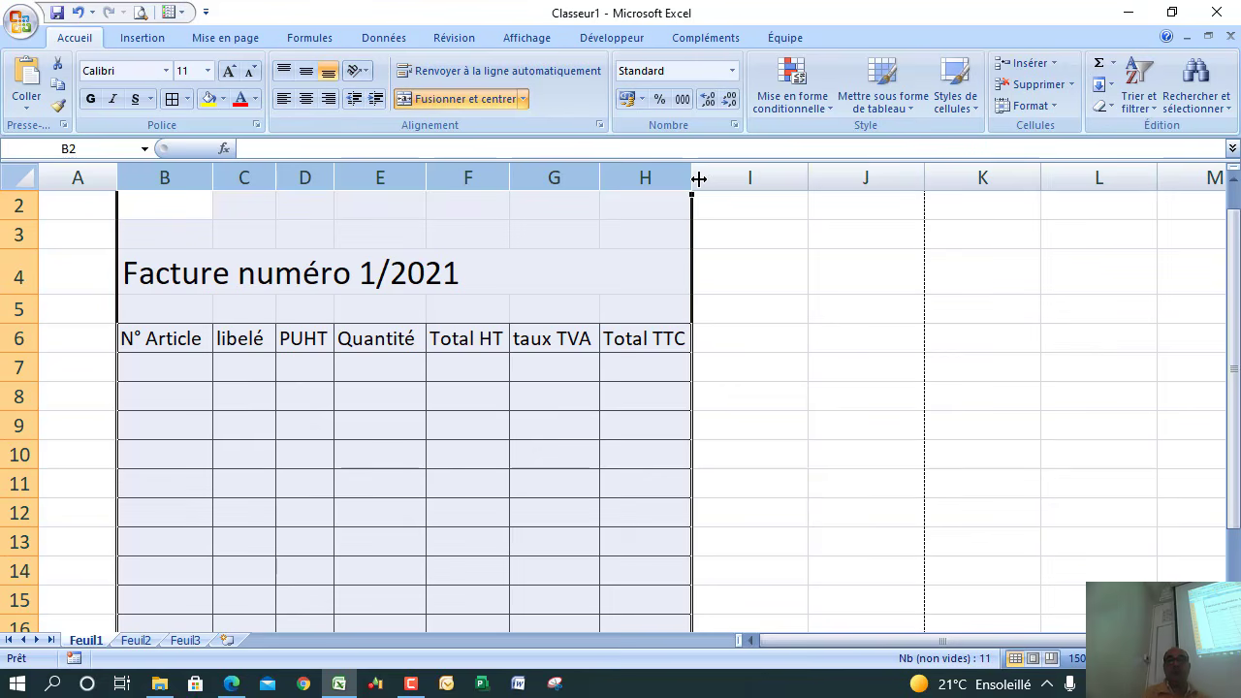
click(875, 329)
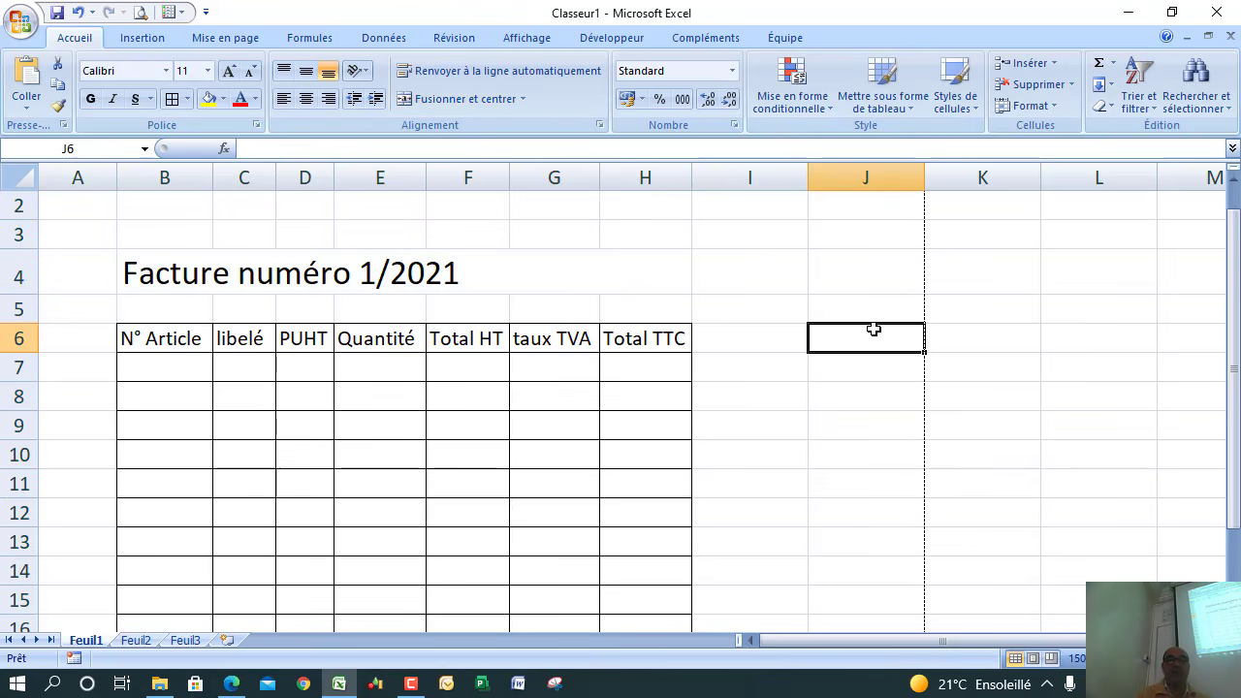
Step: Widen the libelé column and fill row 7 with article number 1, libelé "table", PUHT 2000 and Quantité 100
drag(276, 177, 399, 177)
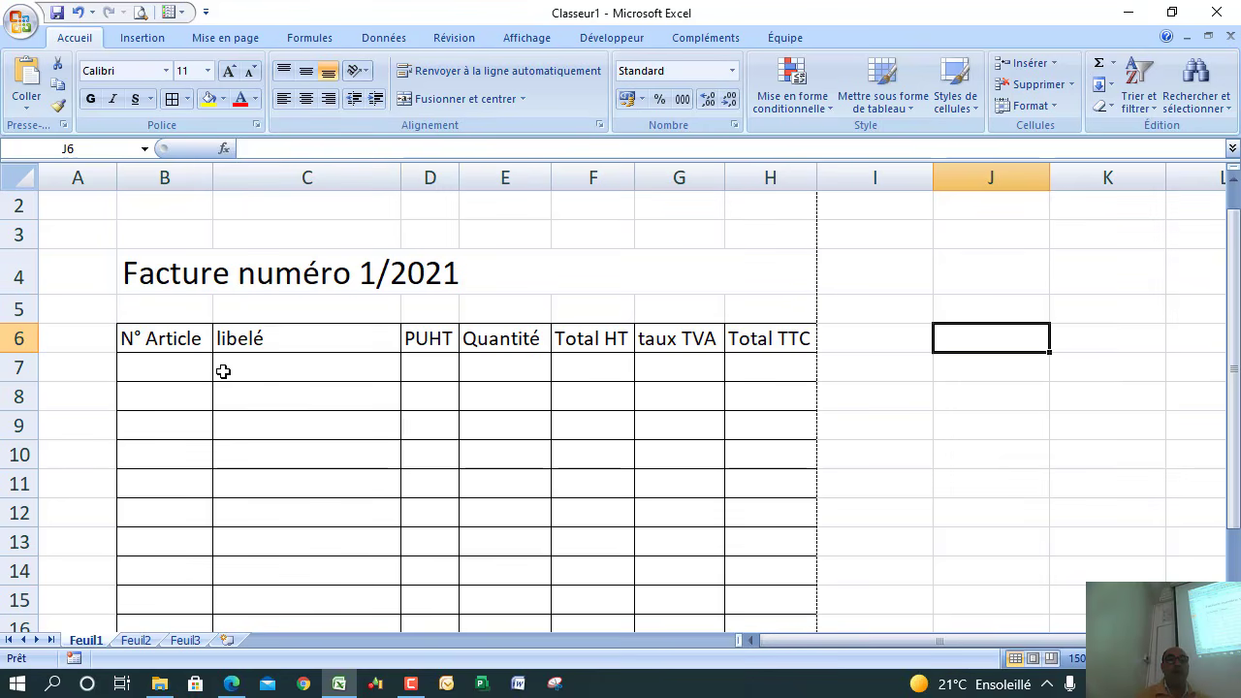
click(182, 366)
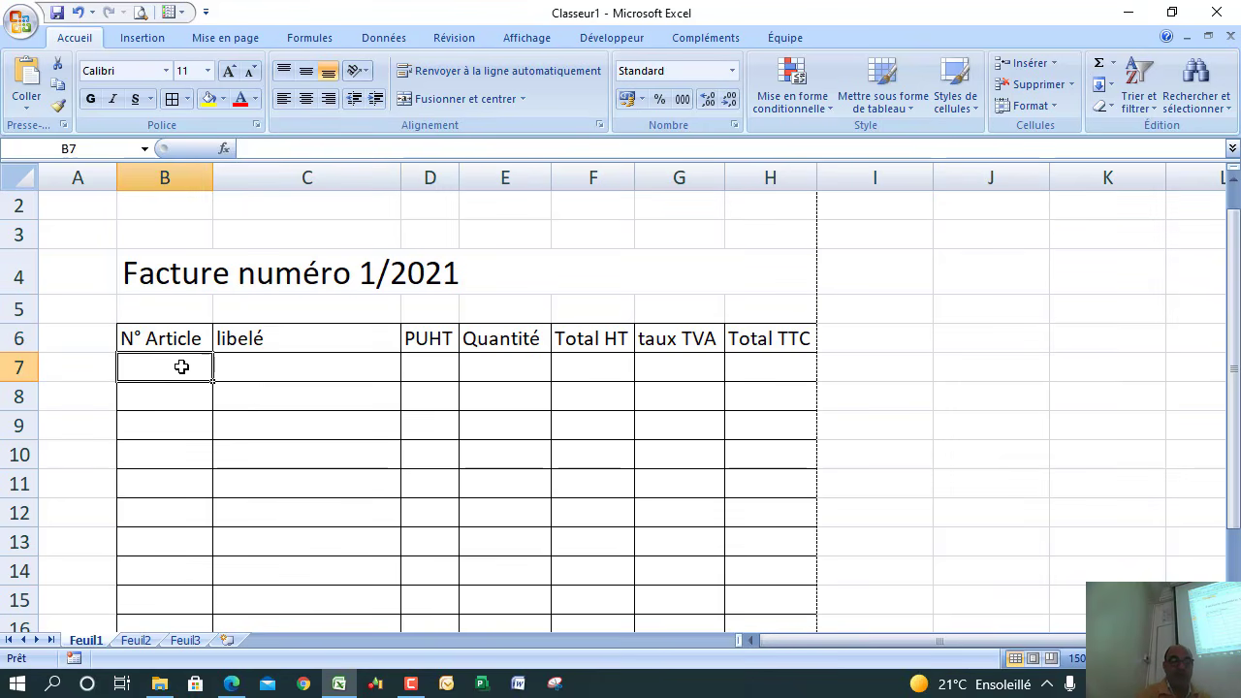
text(1)
click(272, 369)
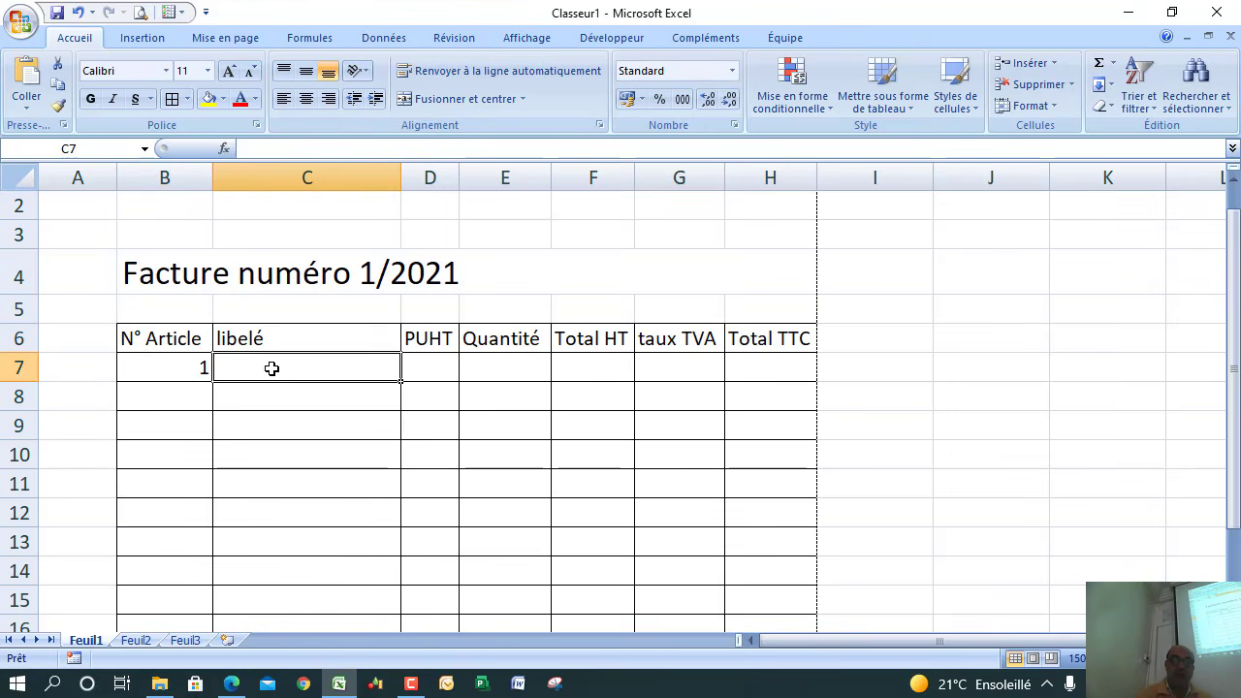
text(table)
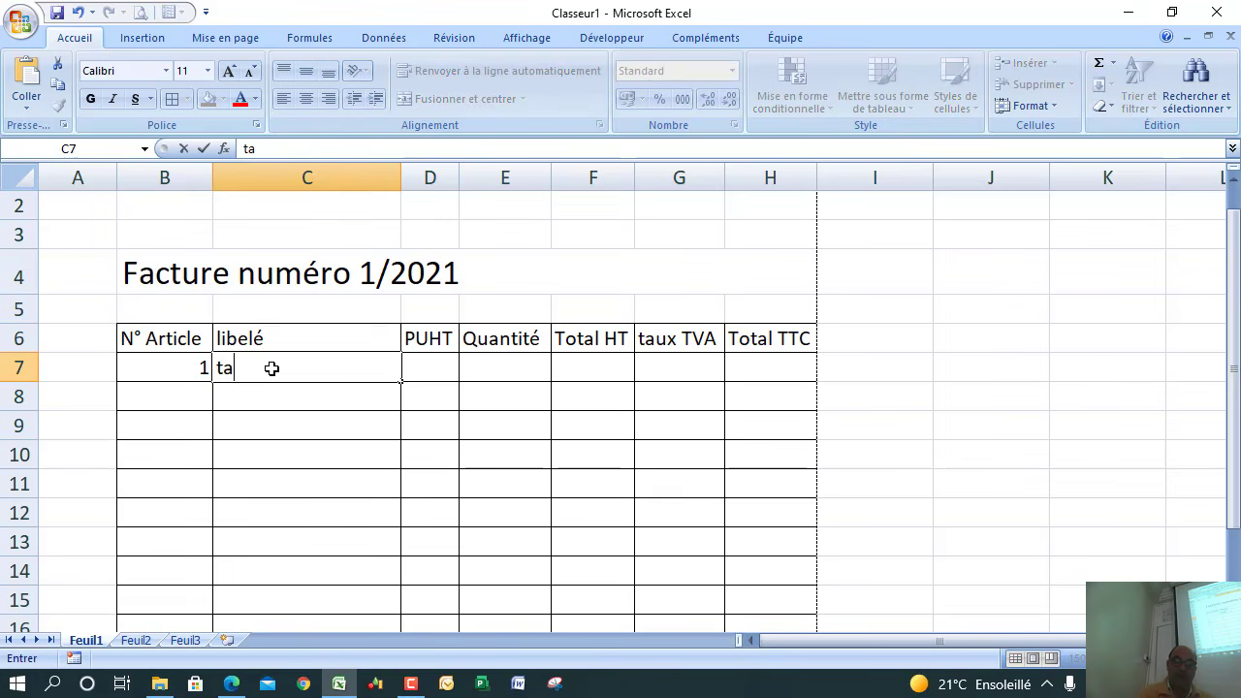
click(419, 372)
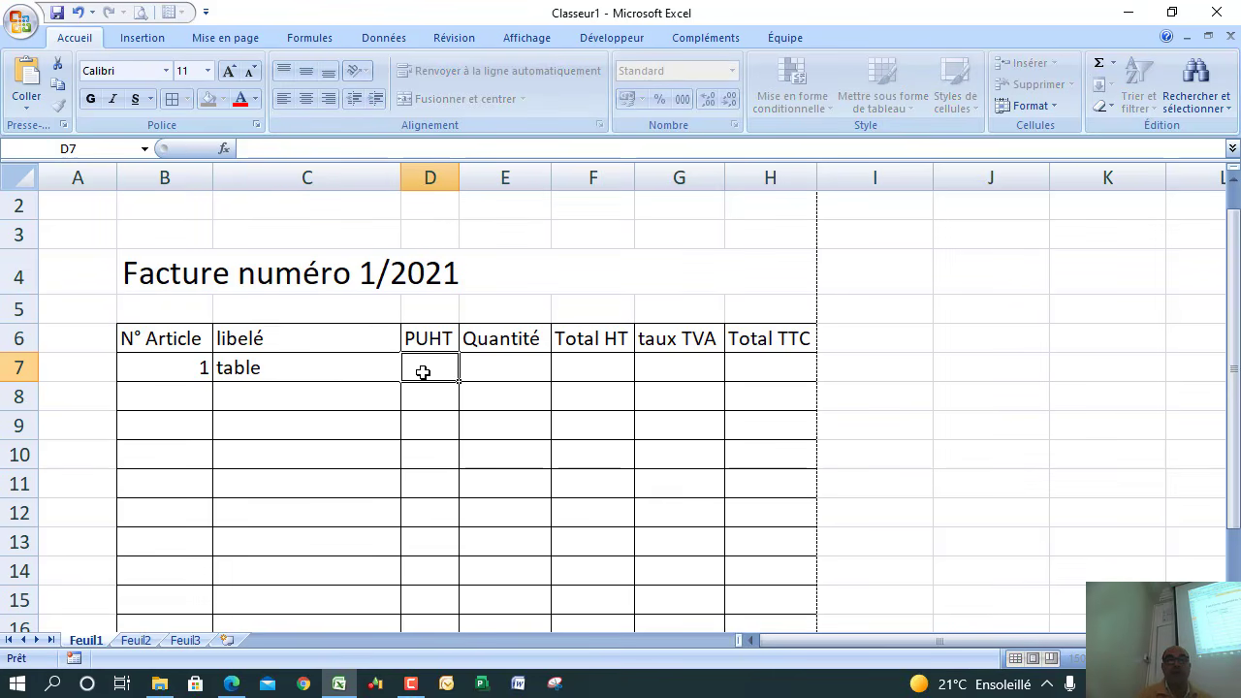
text(2000)
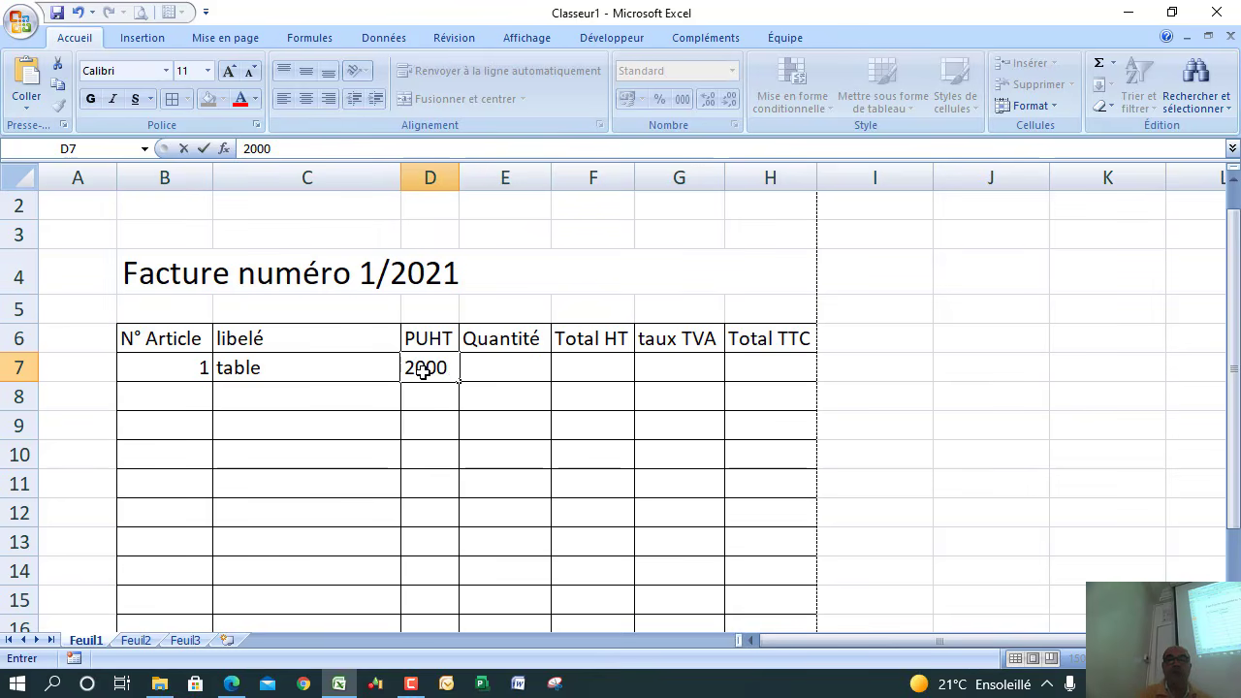
click(479, 372)
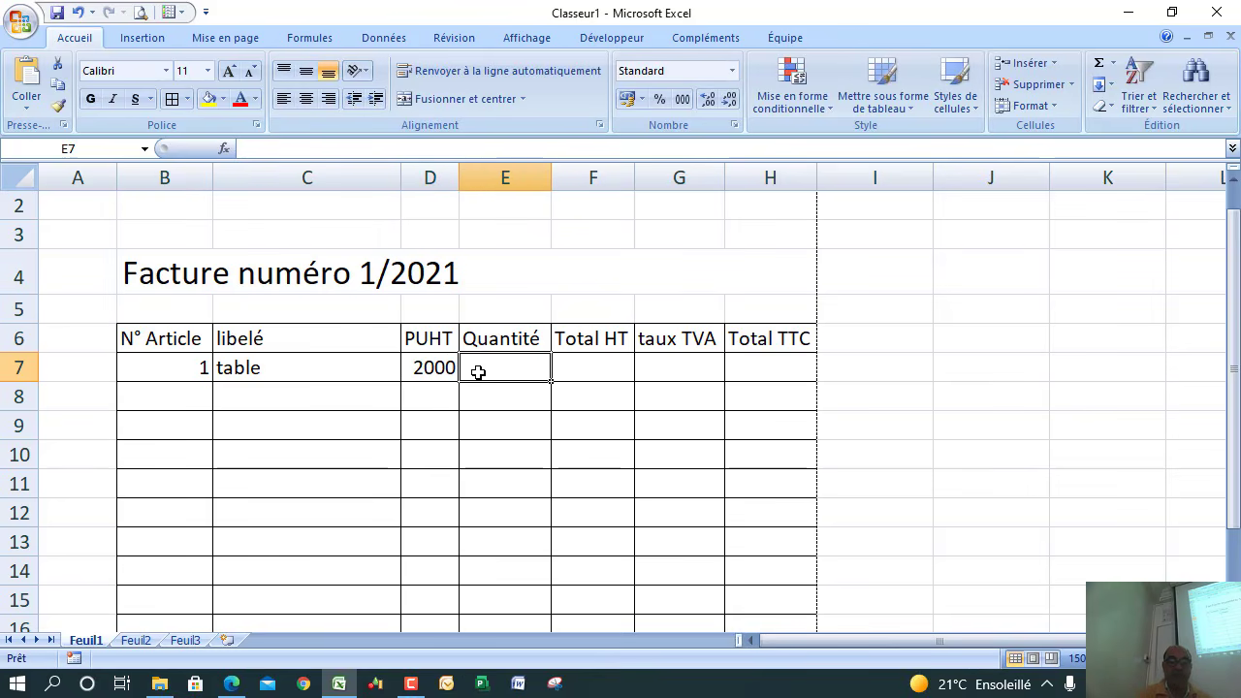
text(100)
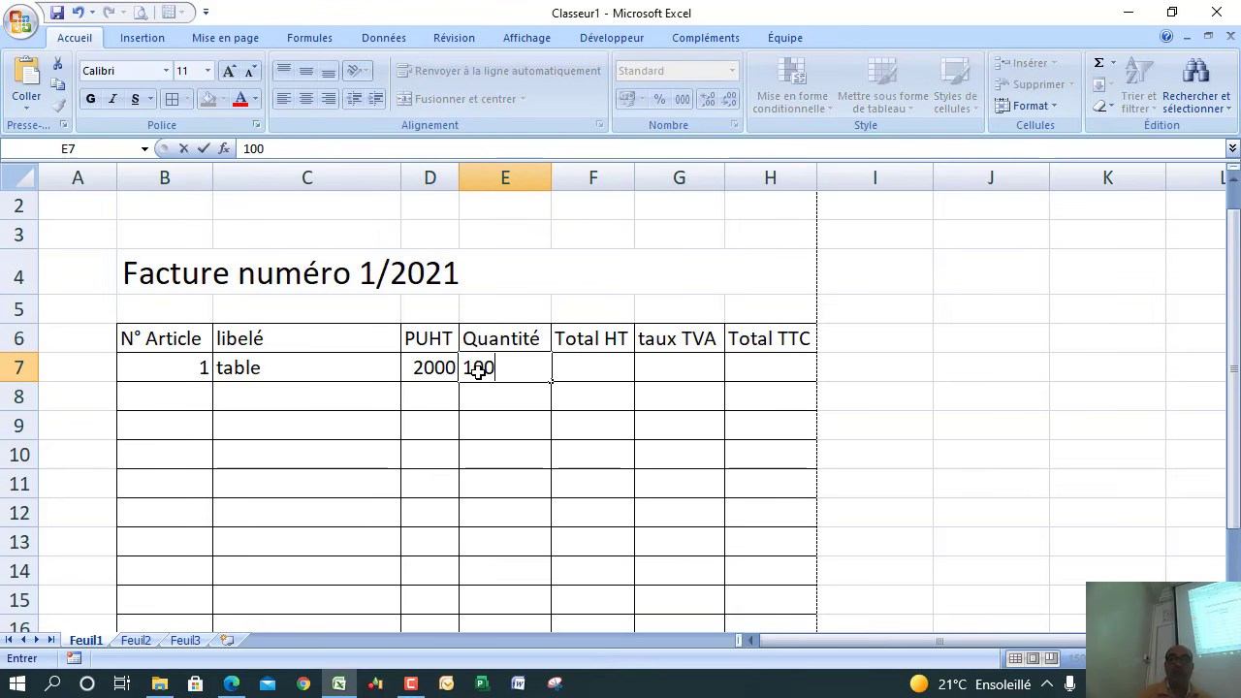
click(583, 390)
Step: Enter the formula =D7*E7 in cell F7 to calculate the Total HT of the first article
click(673, 367)
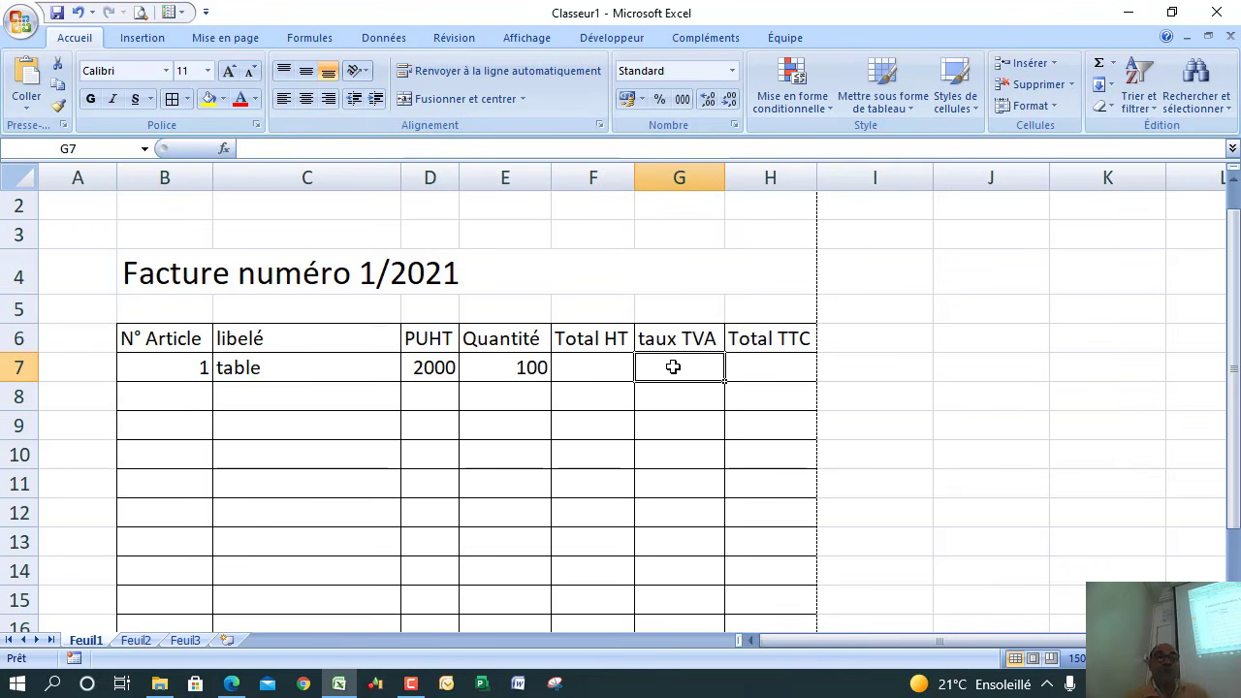
click(599, 378)
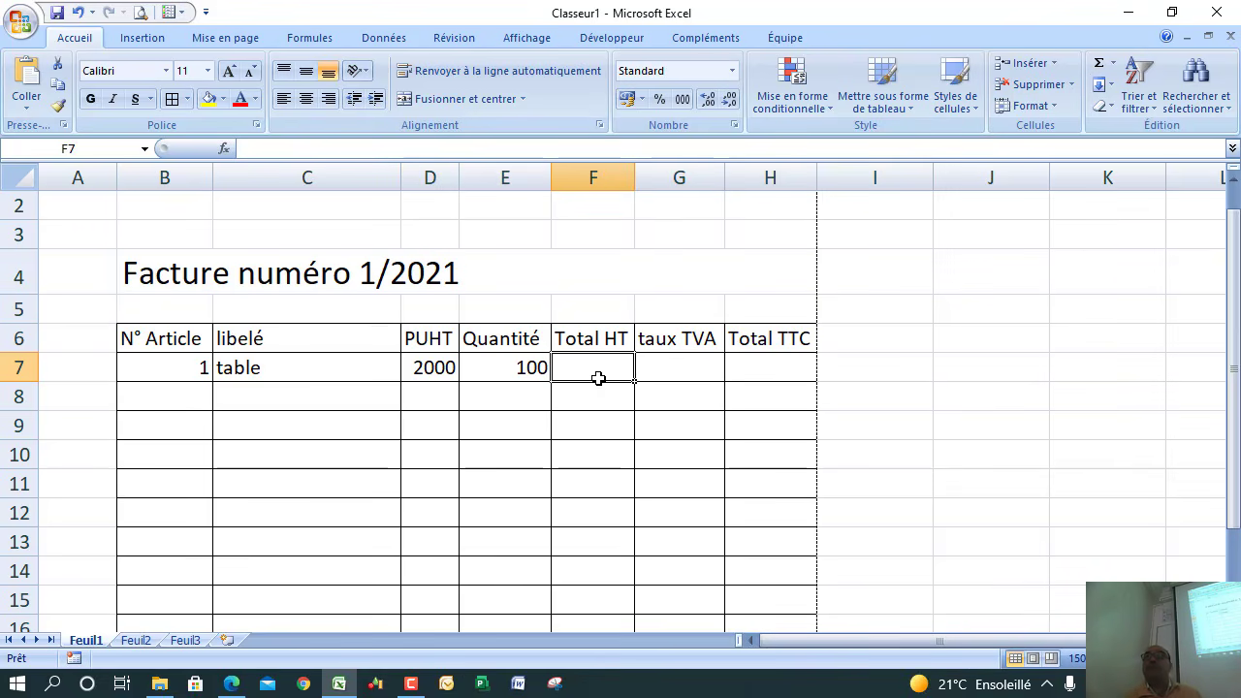
click(430, 372)
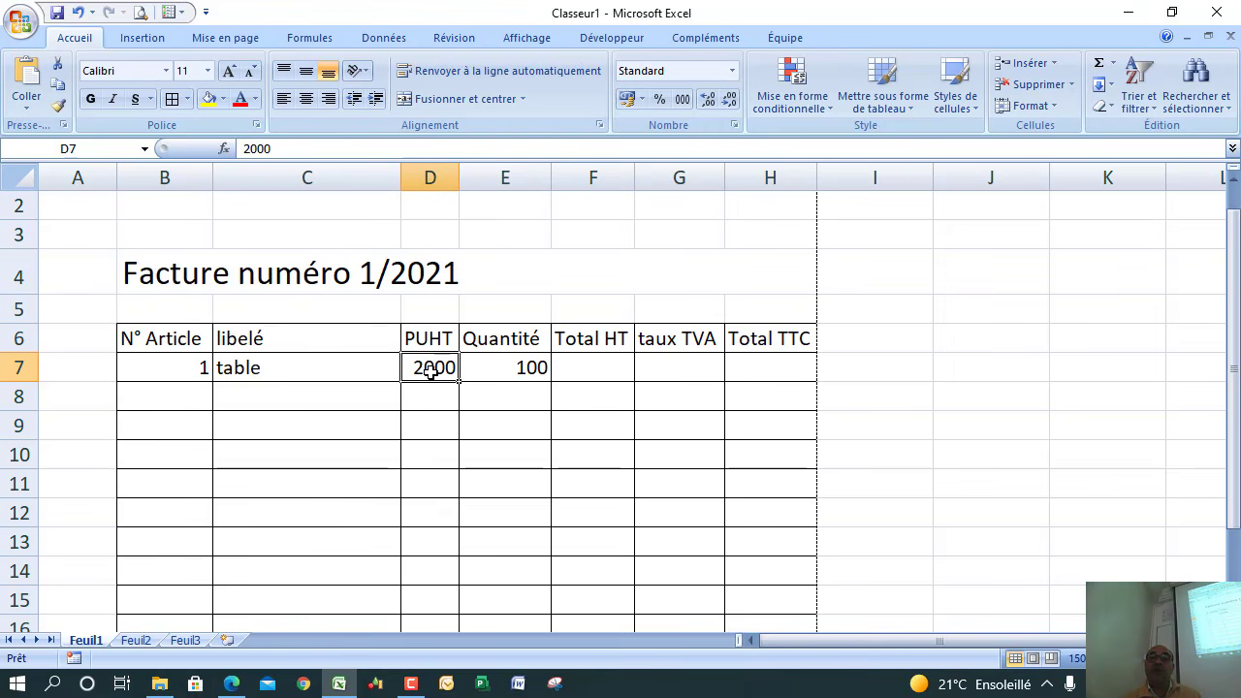
click(498, 367)
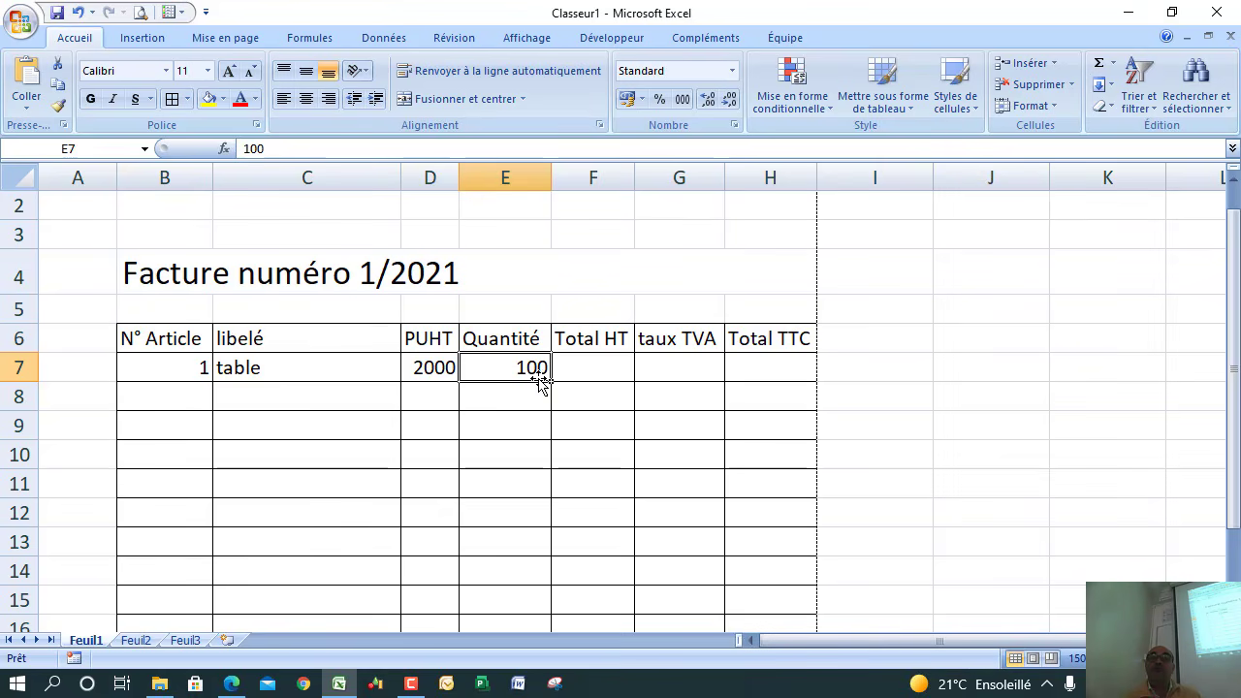
click(584, 369)
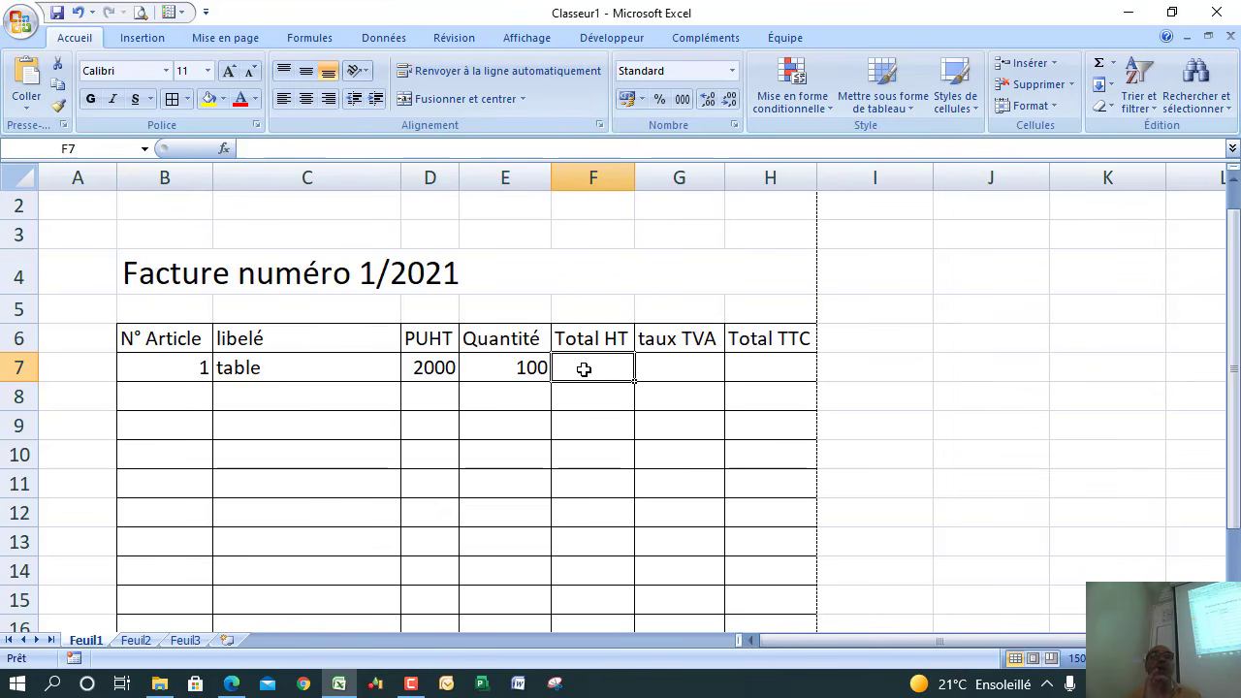
text(=)
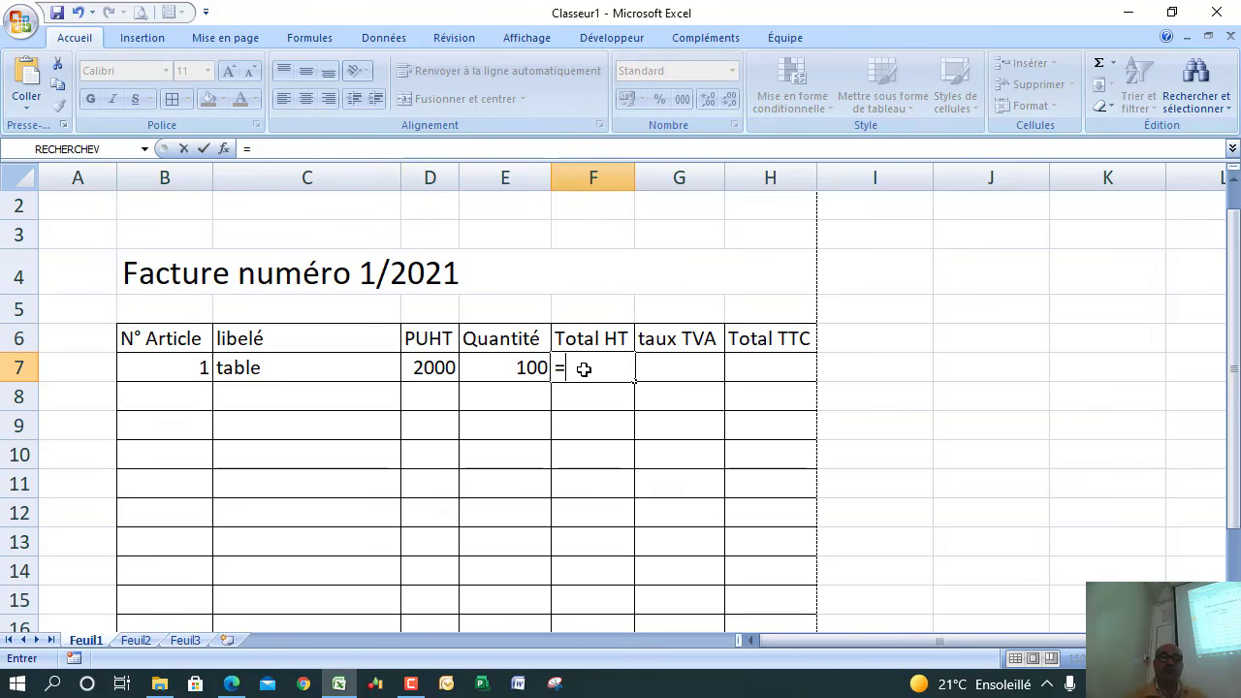
click(433, 366)
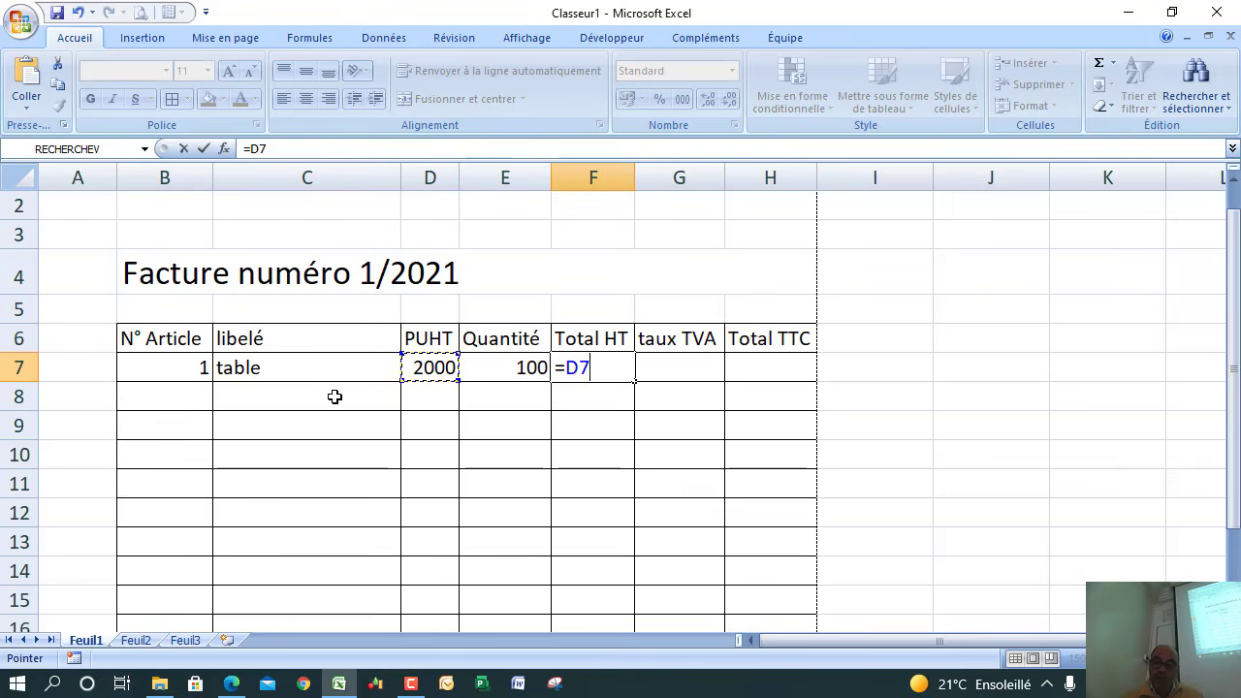
text(*)
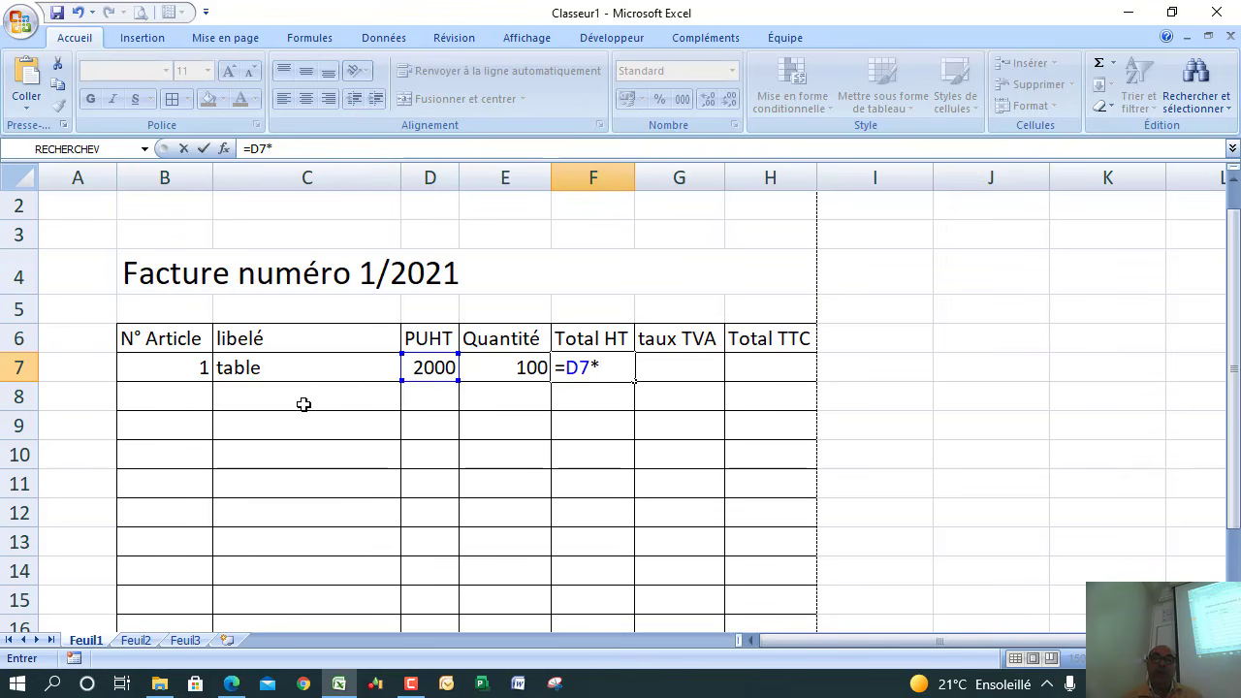
click(491, 358)
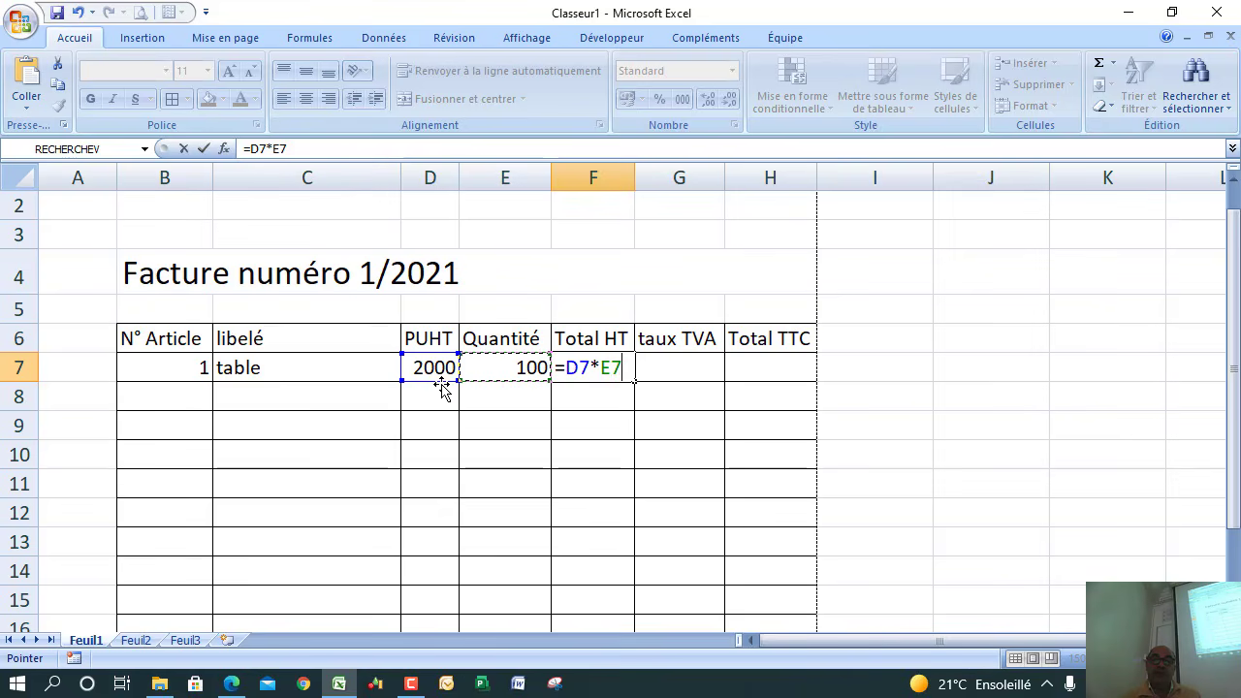
key(Return)
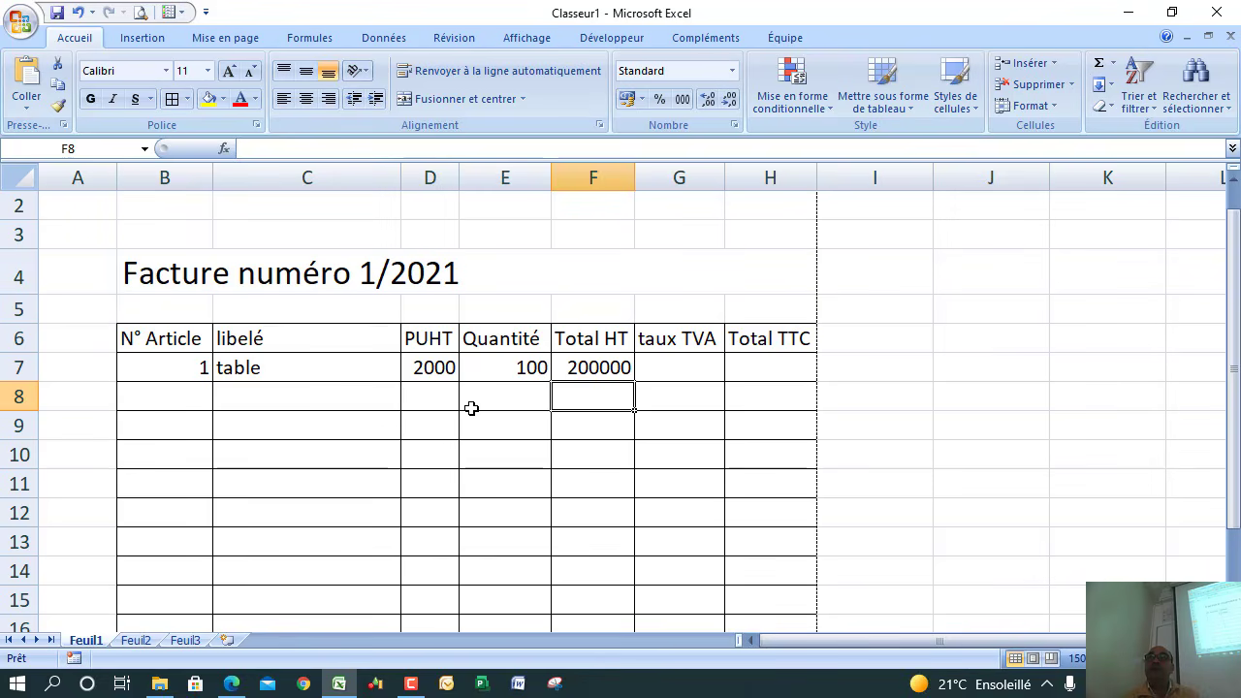
Step: Set the table article's PUHT in cell D7 to 2500 and review the Total HT formula in F7
click(439, 365)
text(2)
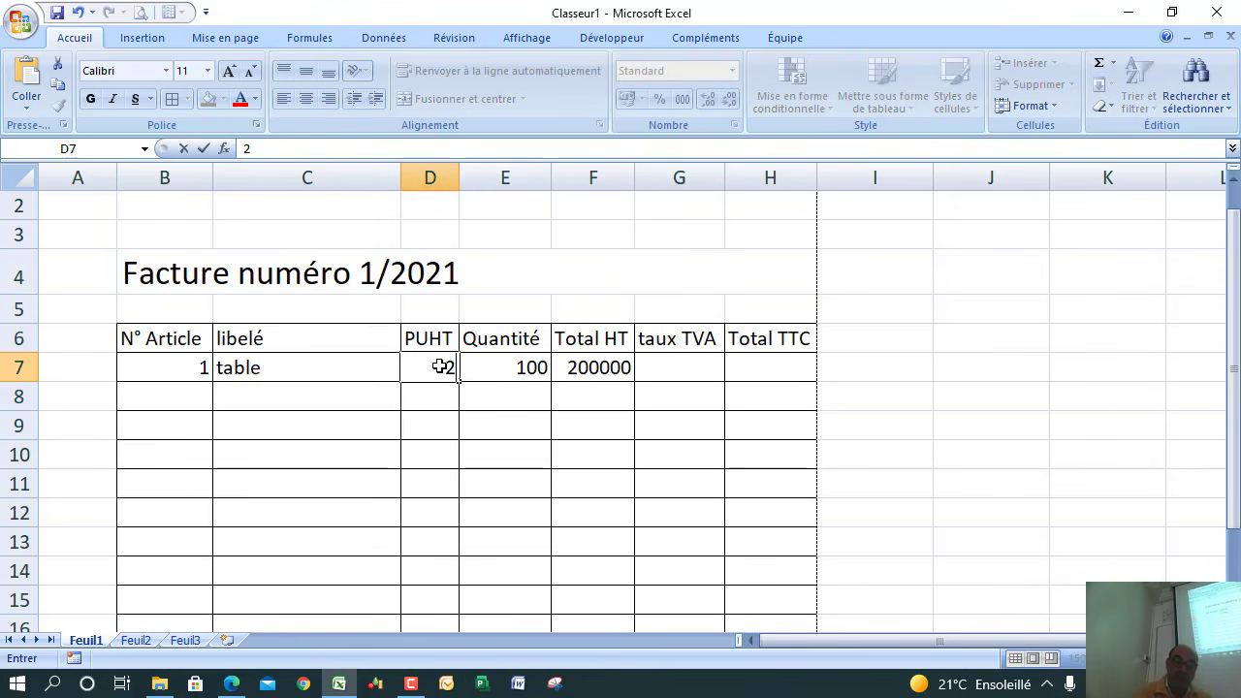
text(500)
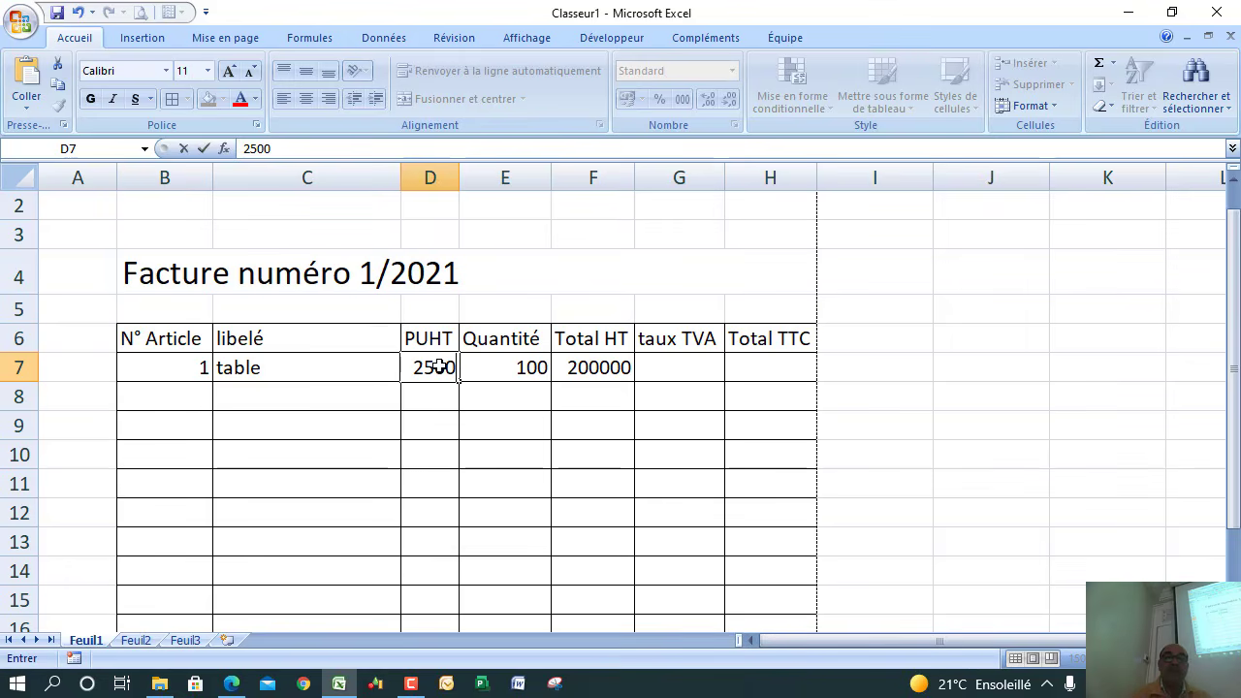
click(435, 416)
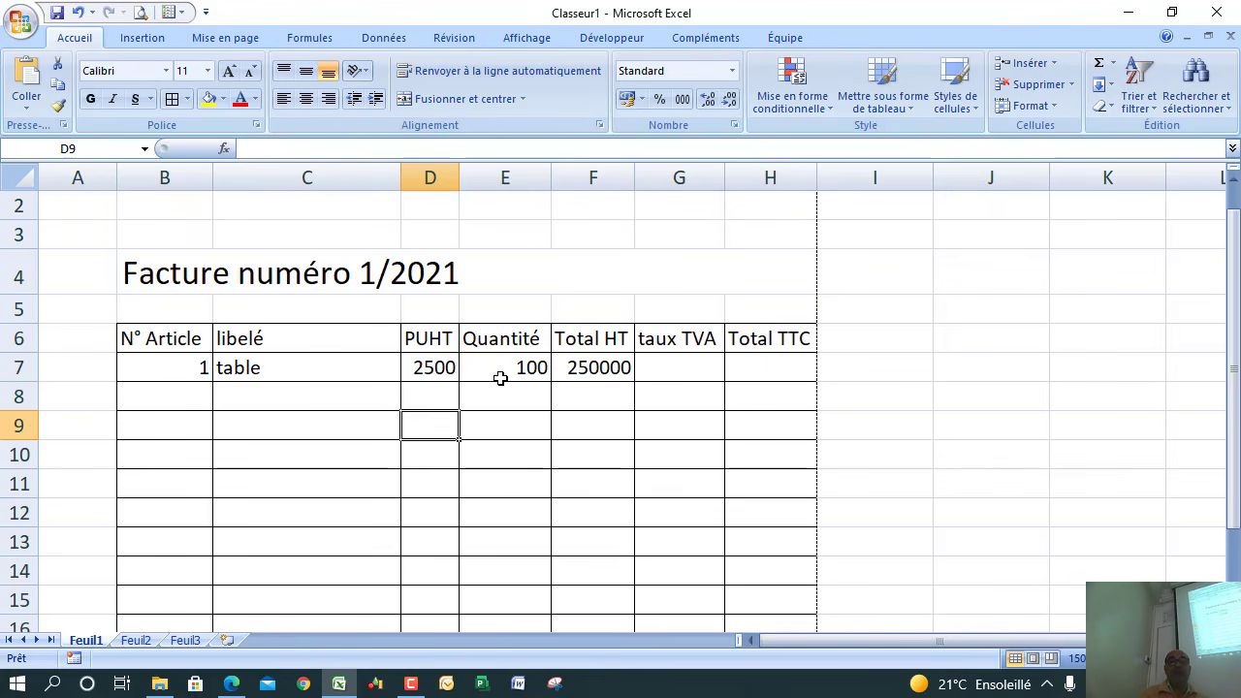
click(449, 366)
click(524, 371)
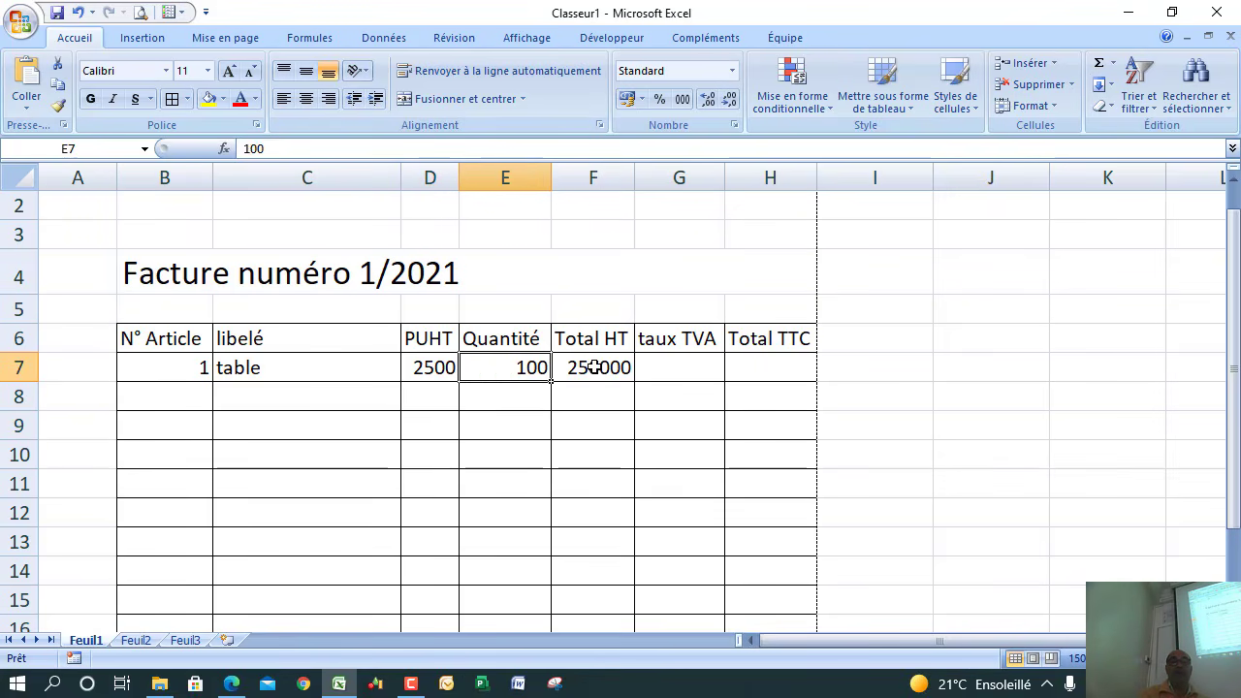
click(594, 366)
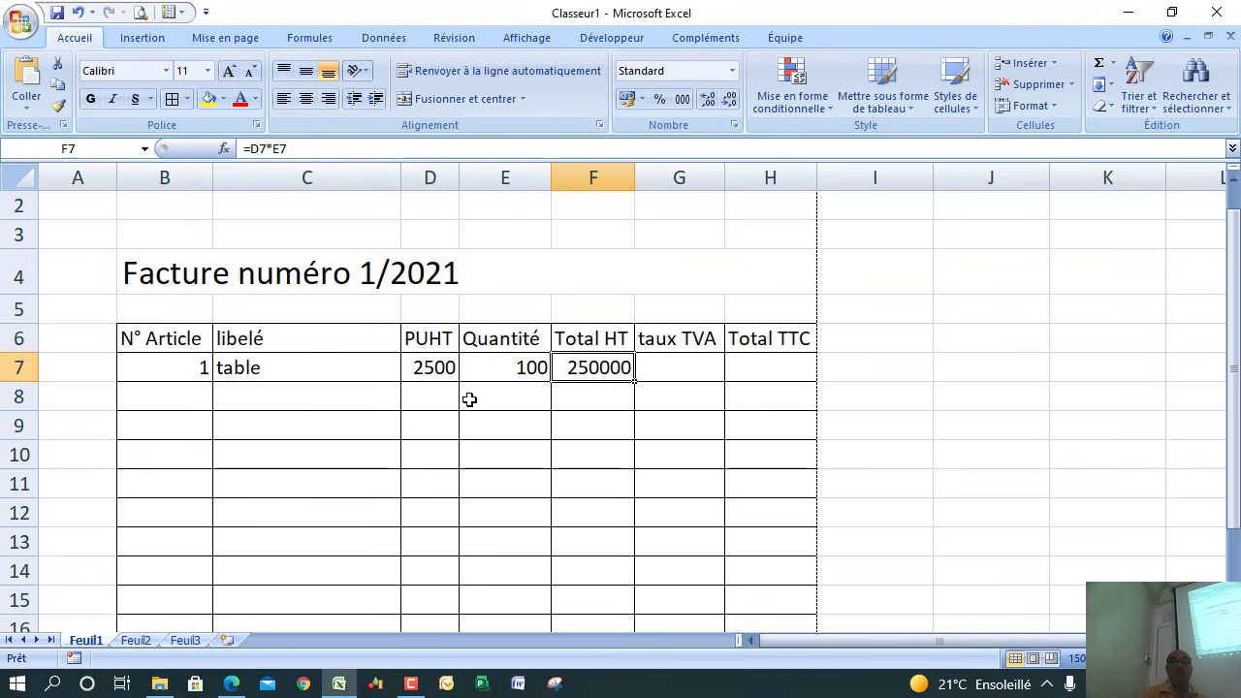
Step: Fill row 8 with article number 2, libelé "UC", PUHT 4000 and Quantité 50
click(196, 396)
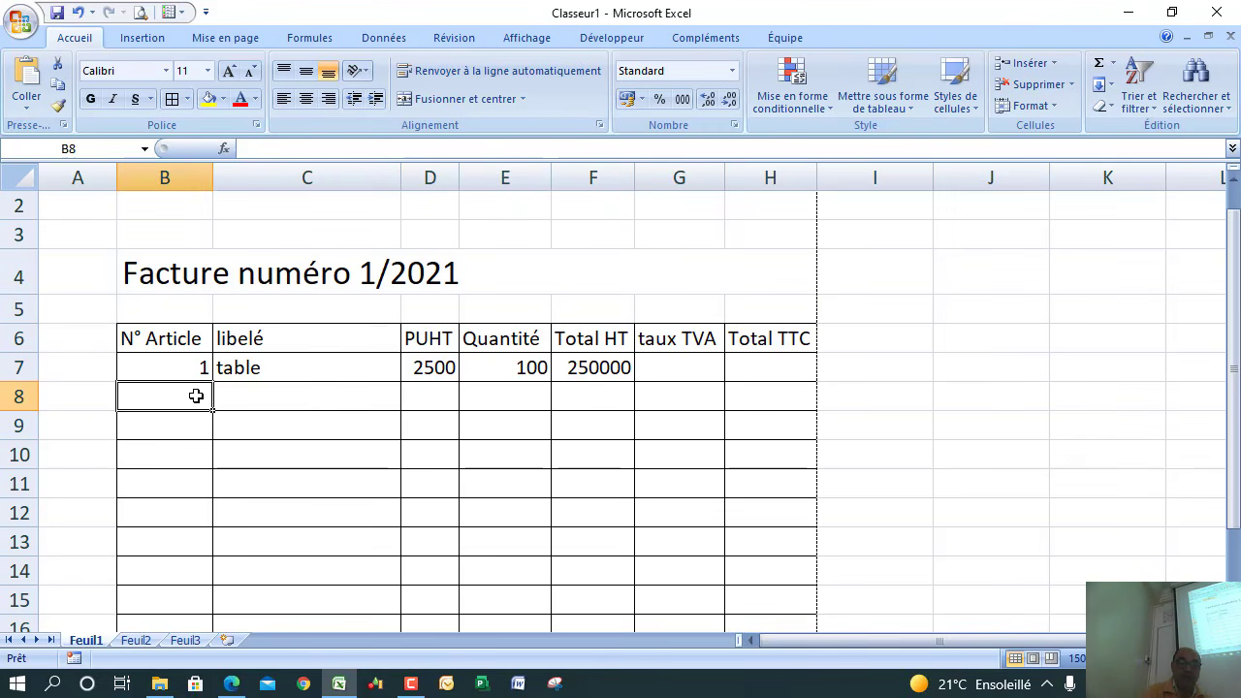
text(2)
click(256, 396)
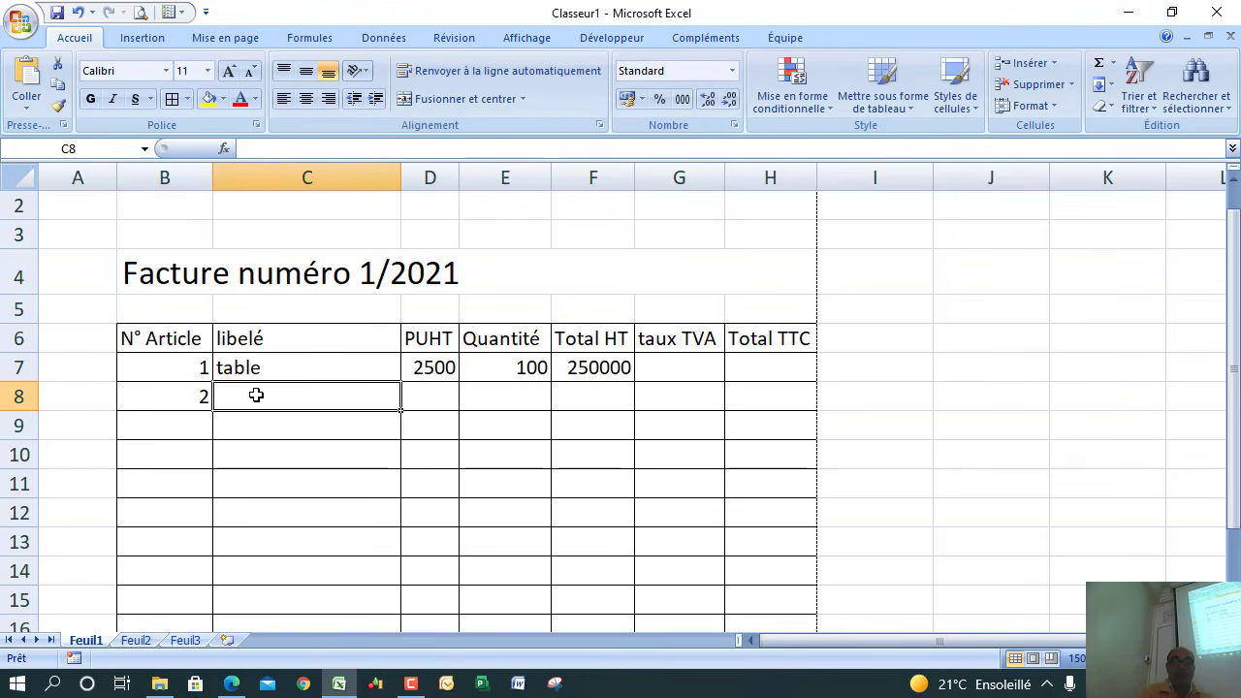
text(UC)
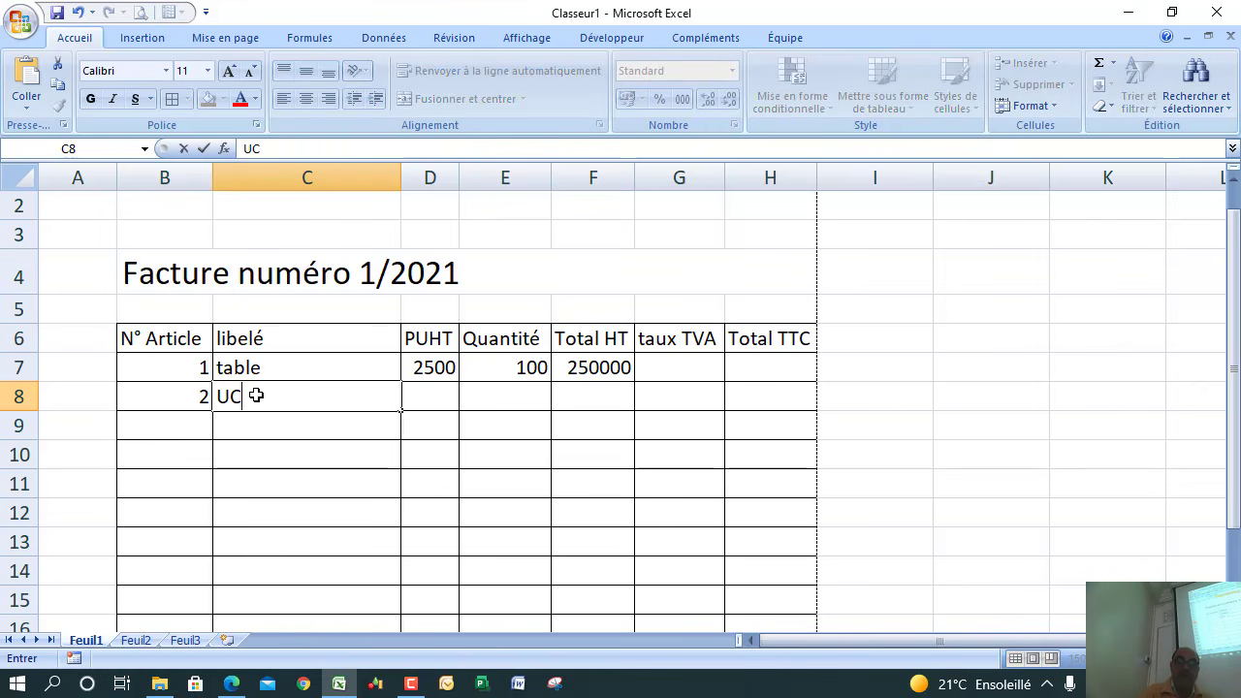
click(421, 394)
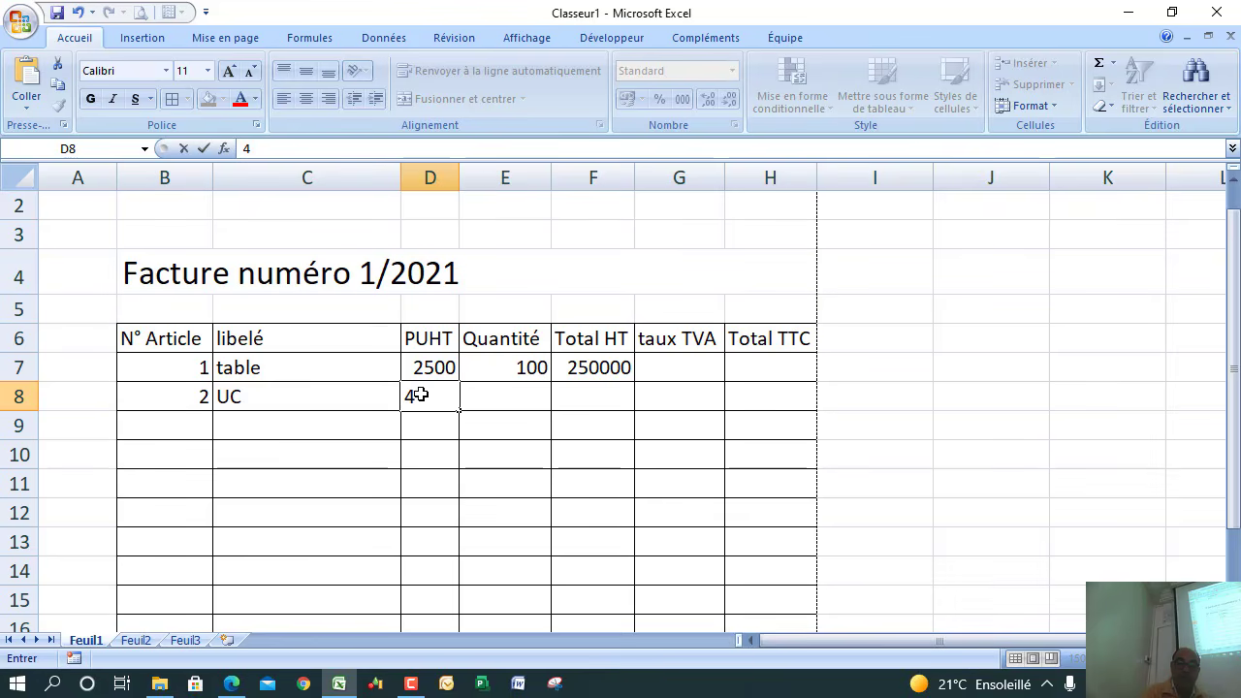
text(000)
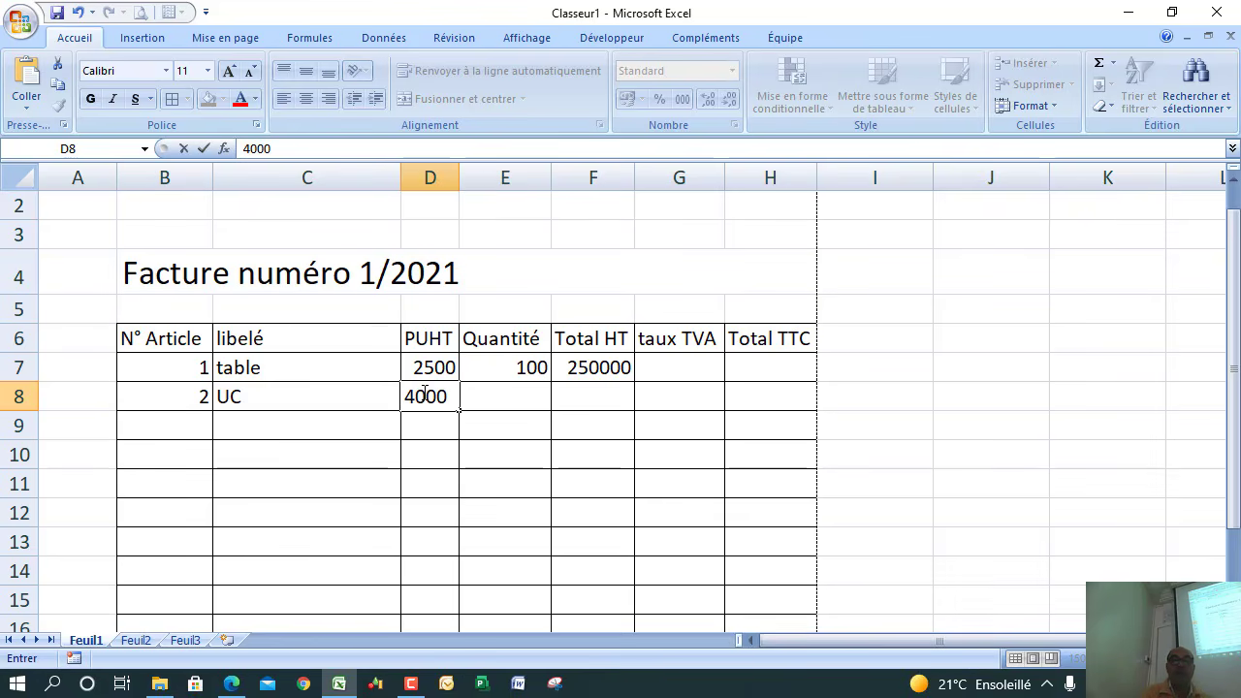
click(496, 398)
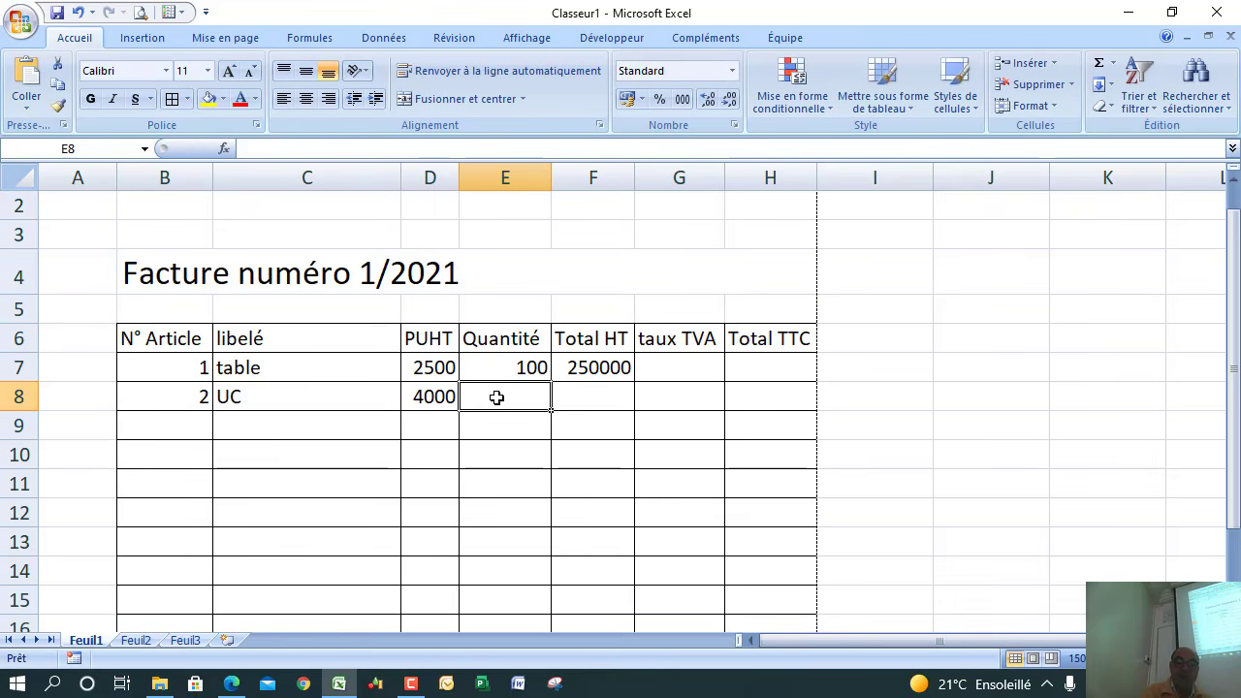
text(50)
click(499, 415)
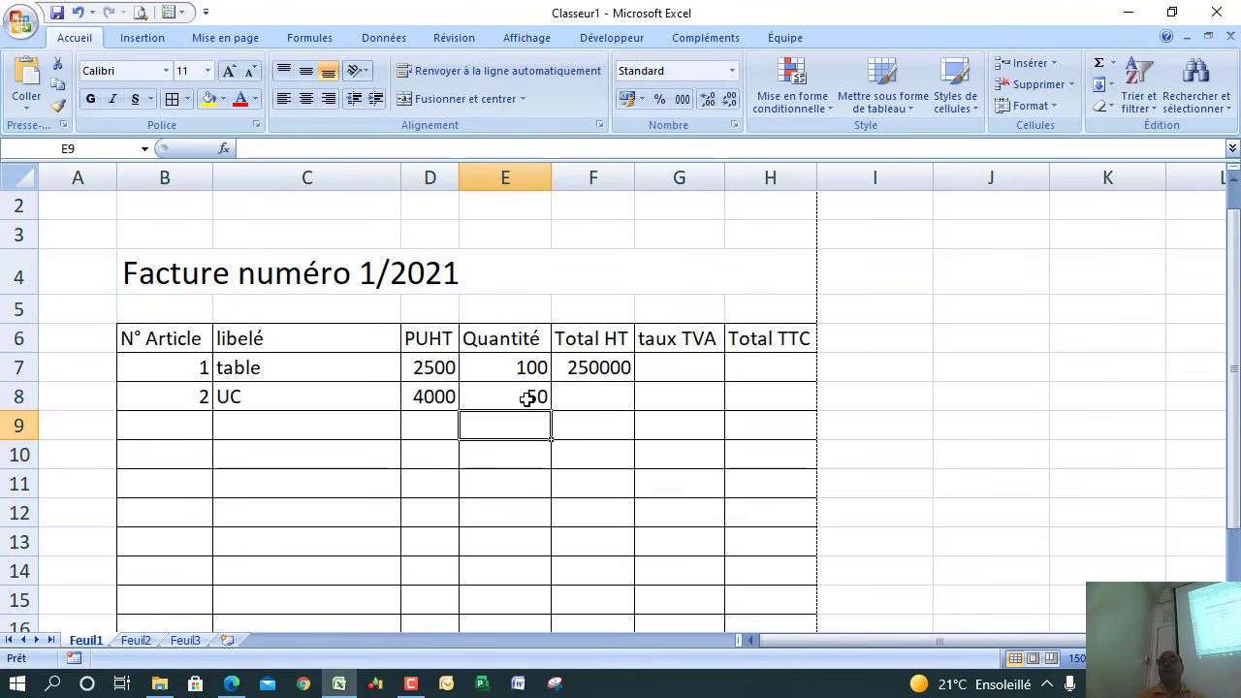
Step: Copy the Total HT formula from cell F7 down through cell F17
click(585, 370)
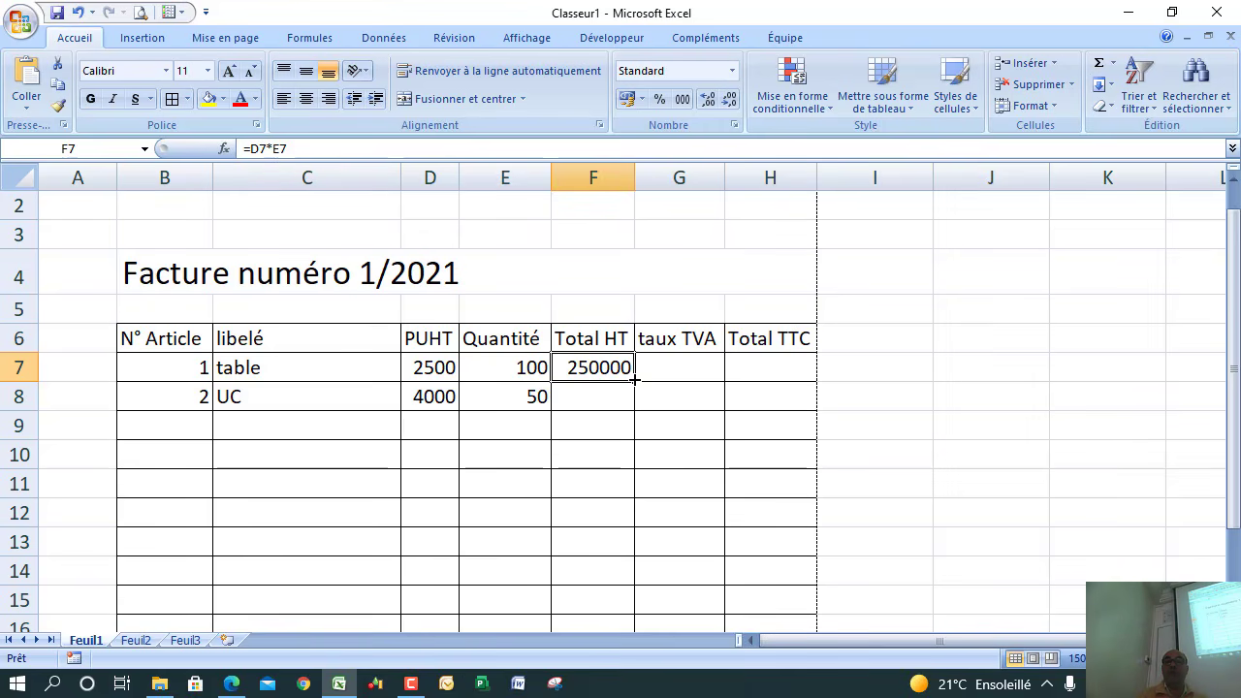
mouse_move(634, 380)
mouse_down()
mouse_move(635, 409)
mouse_move(635, 381)
mouse_up()
drag(637, 381, 628, 529)
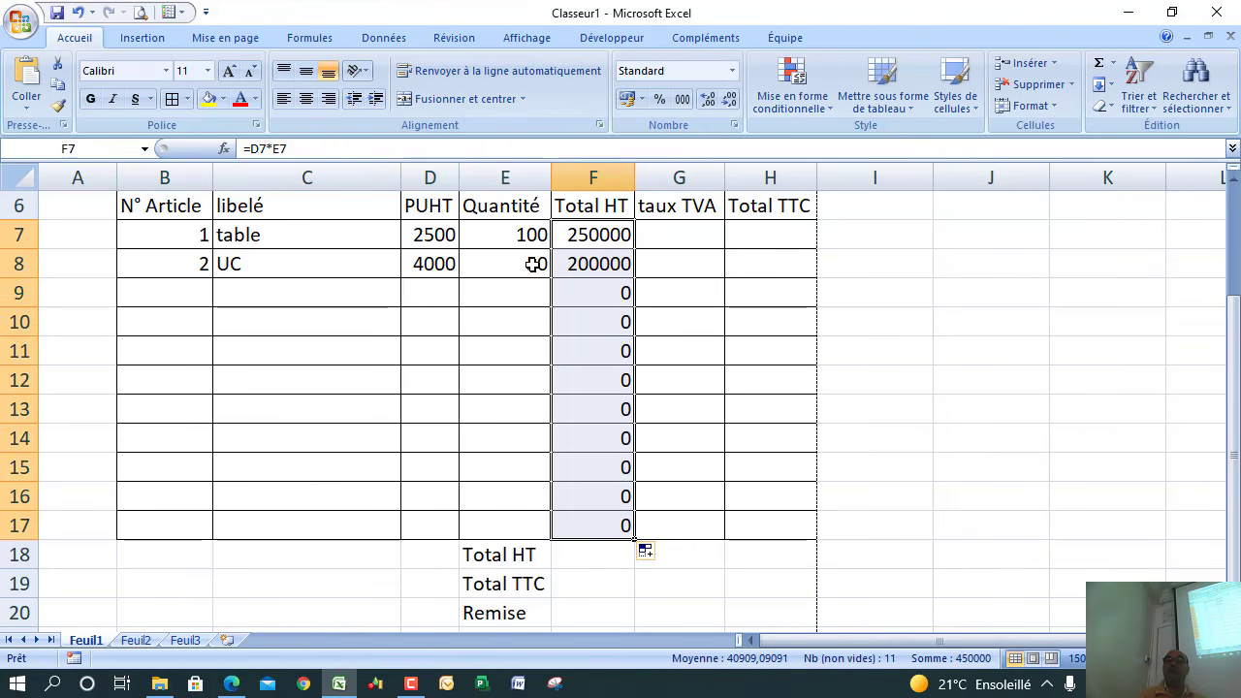
Step: Fill row 9 with article number 3, libelé "téléphone", PUHT 12000 and Quantité 10
click(204, 292)
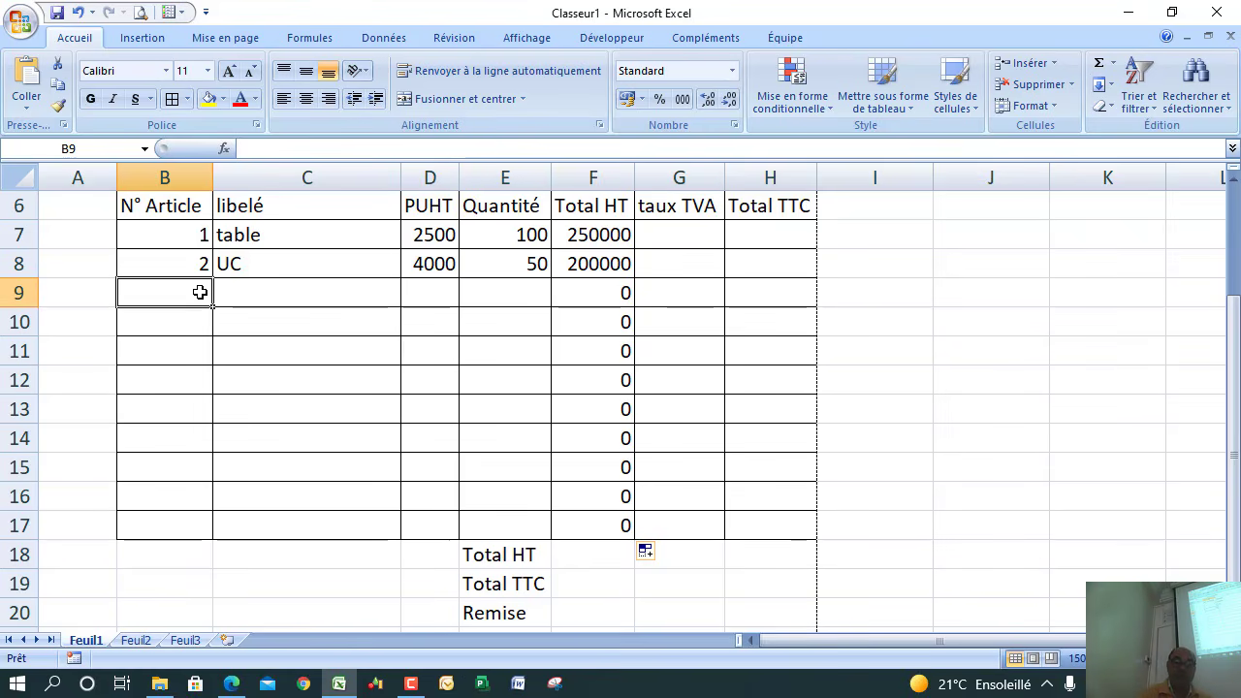
text(3)
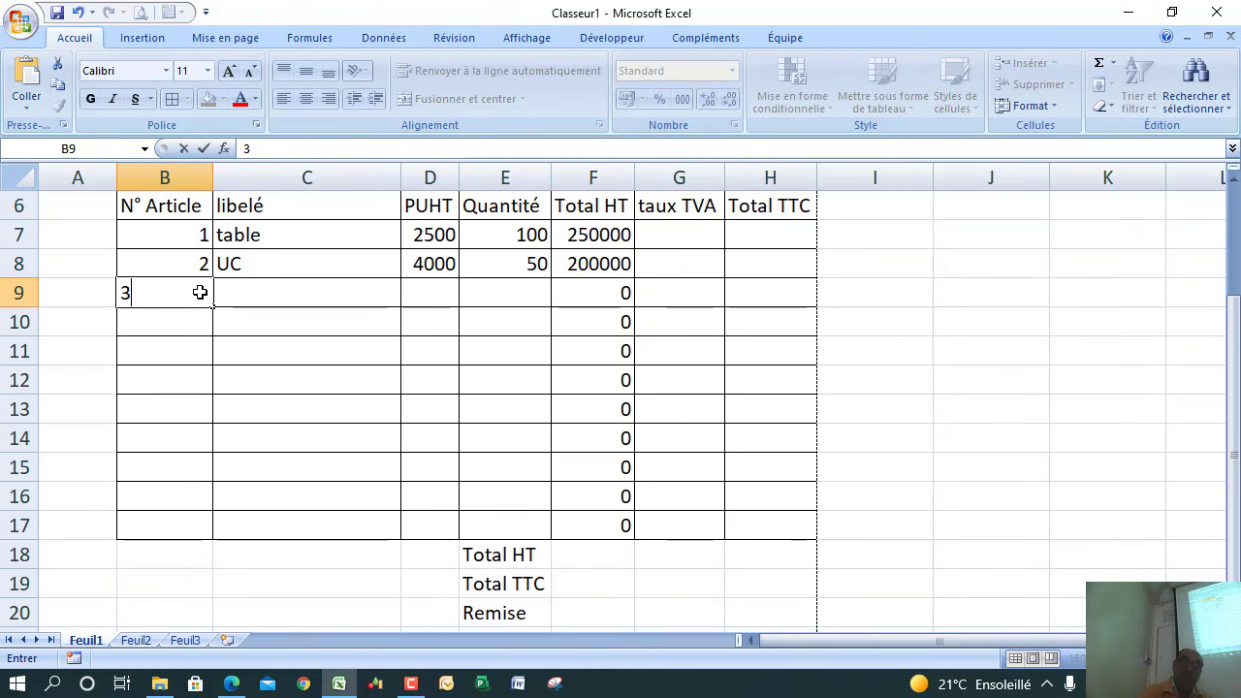
click(270, 286)
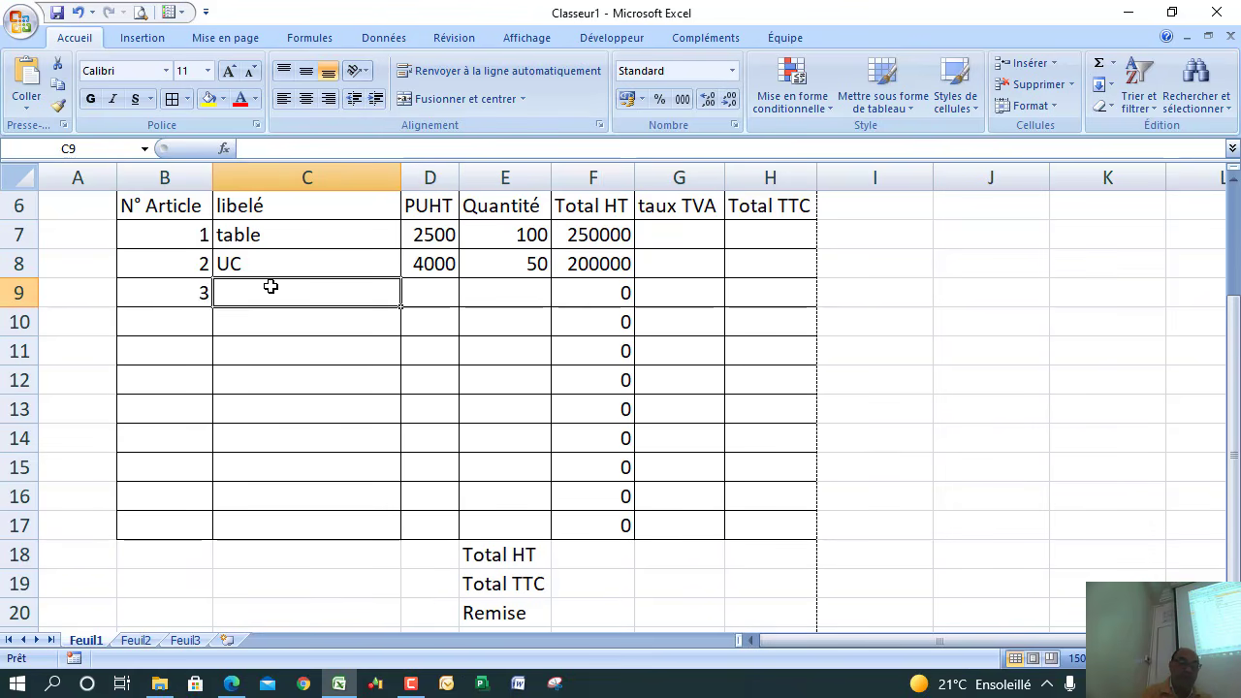
text(tél)
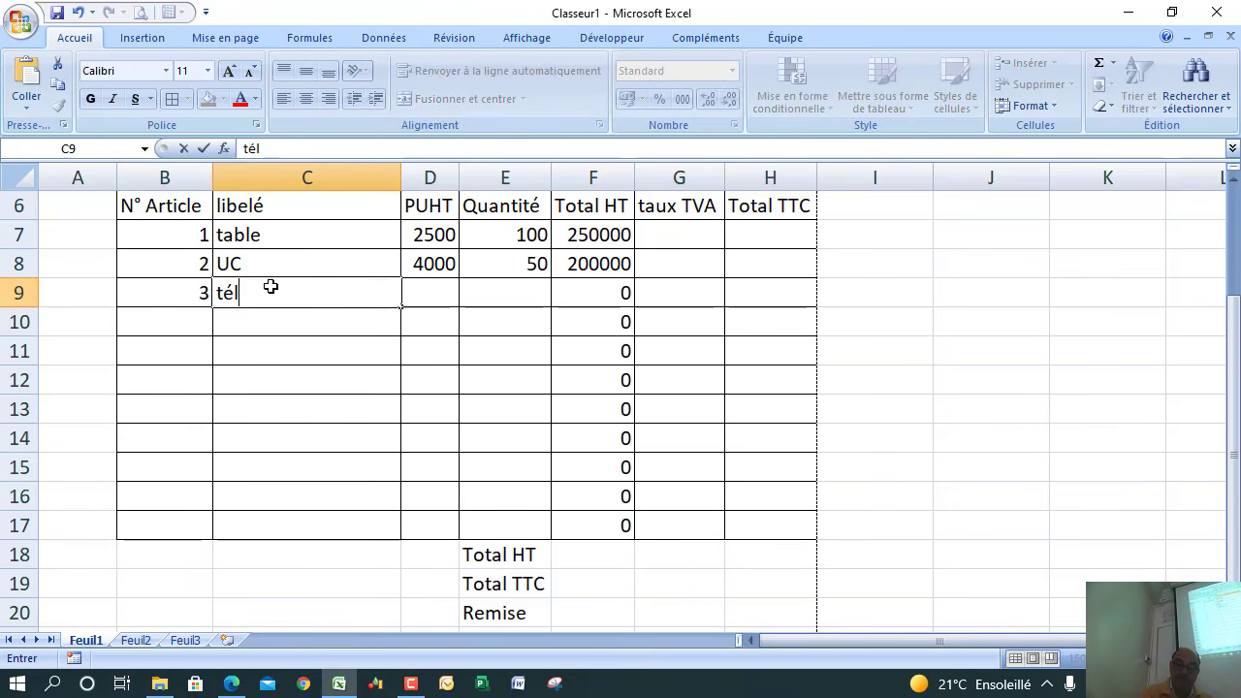
text(éphone)
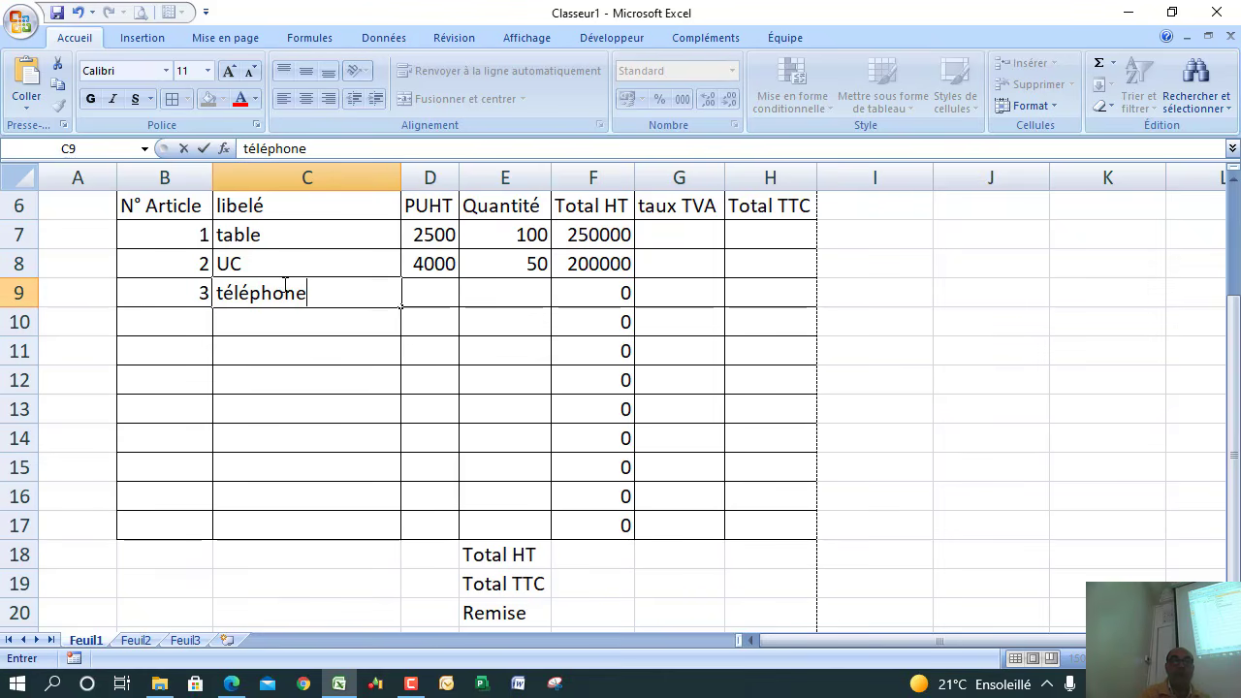
click(429, 293)
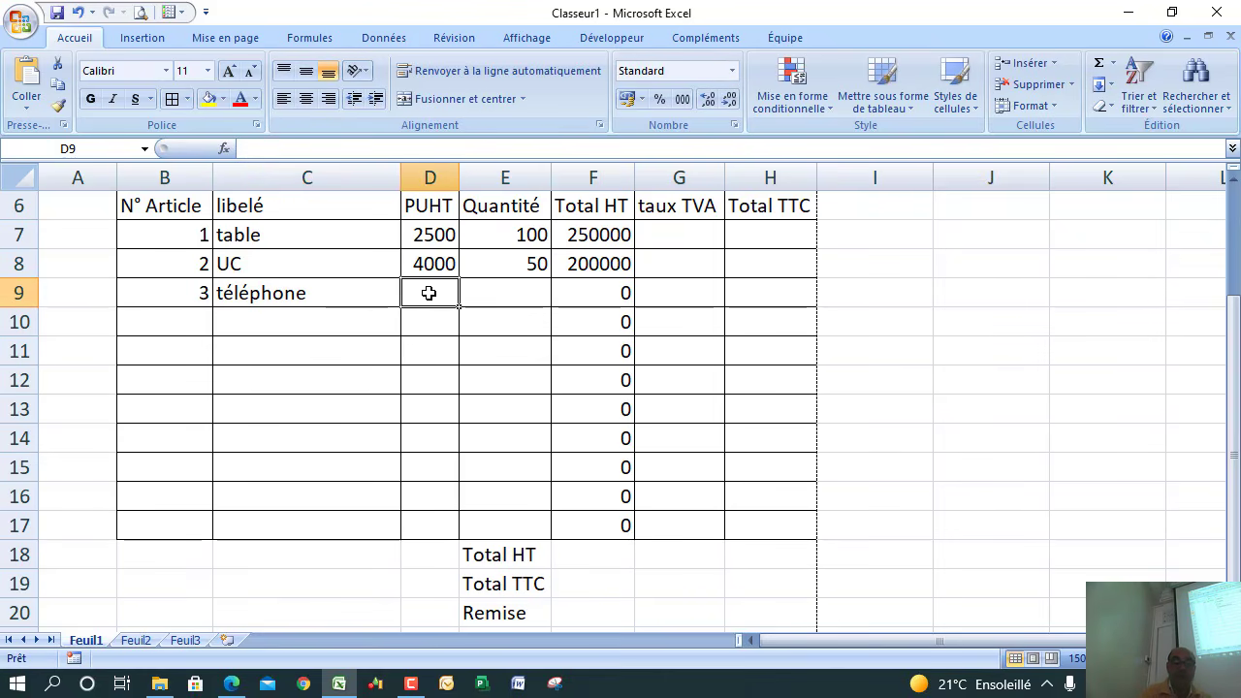
text(12000)
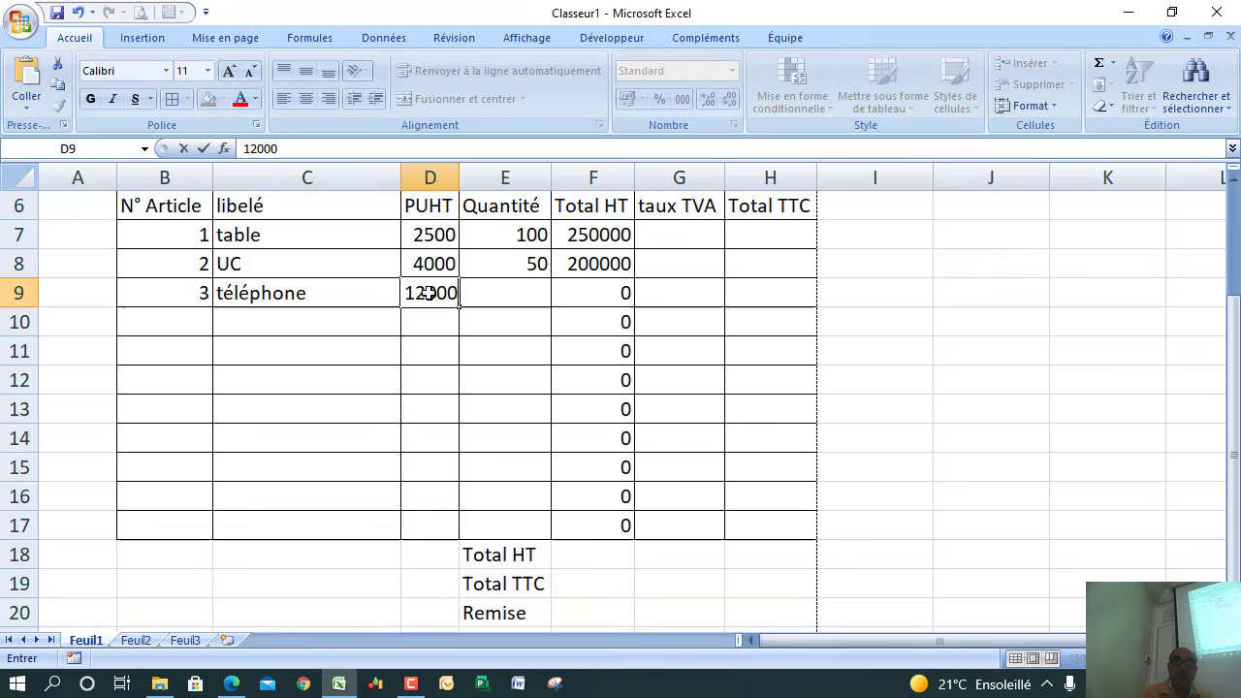
click(512, 286)
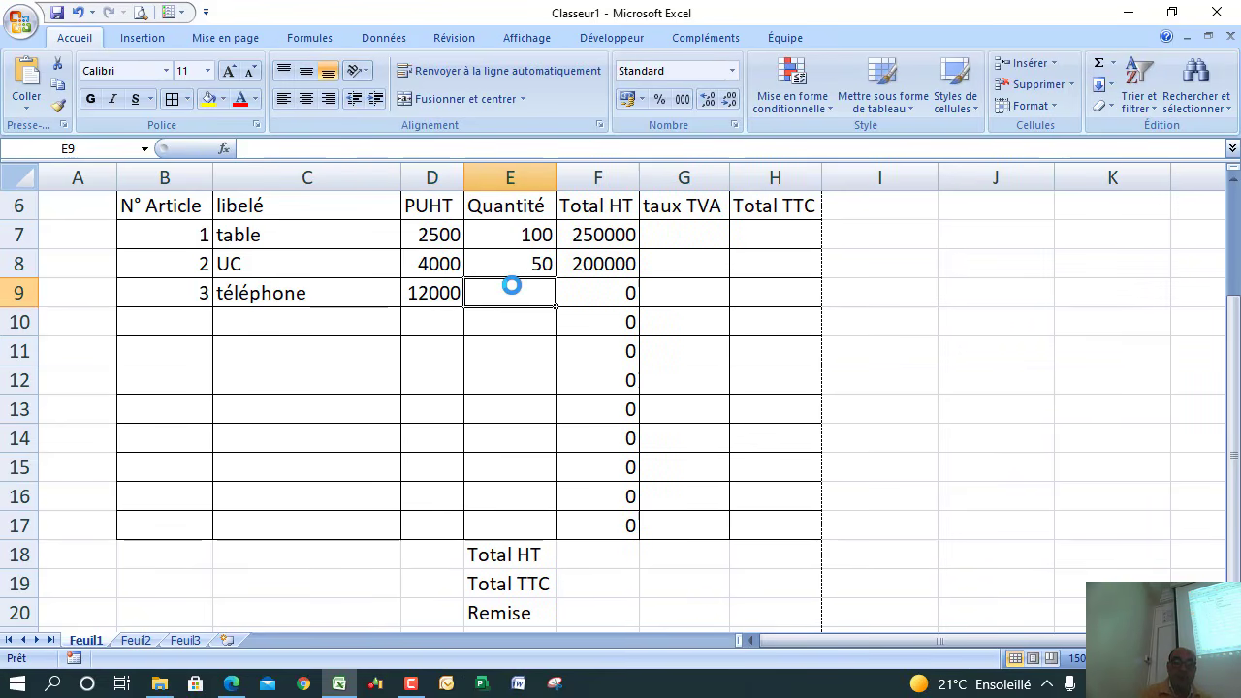
text(10)
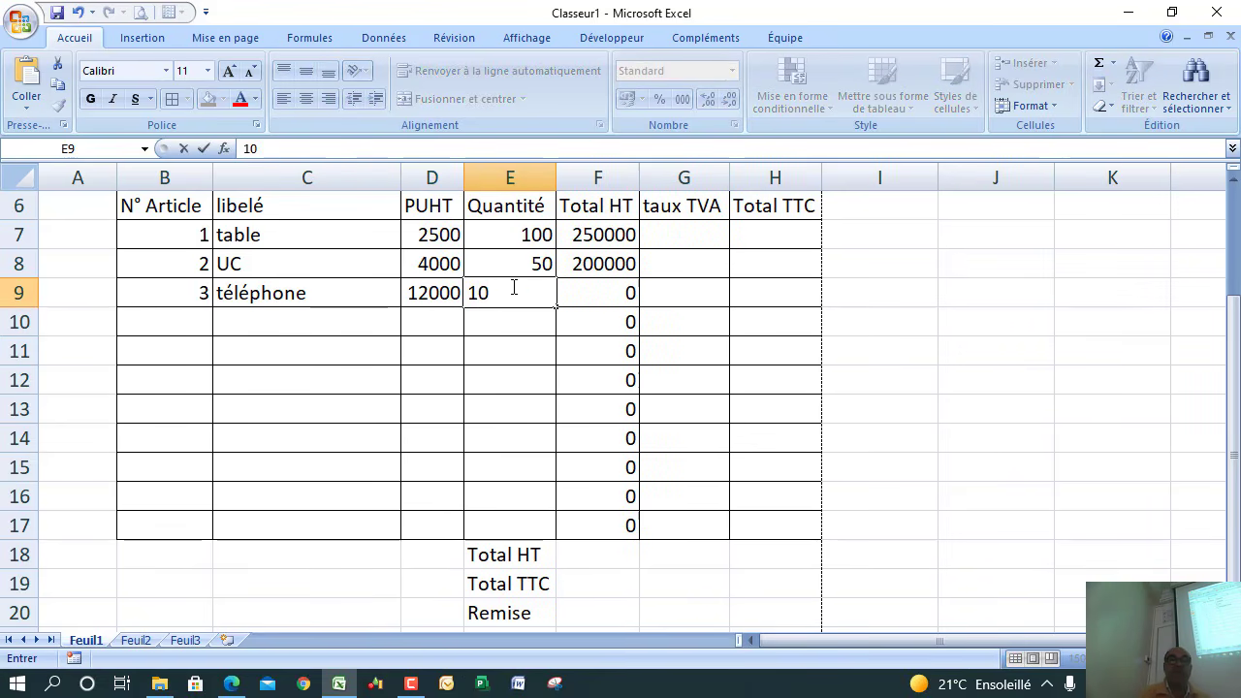
click(530, 352)
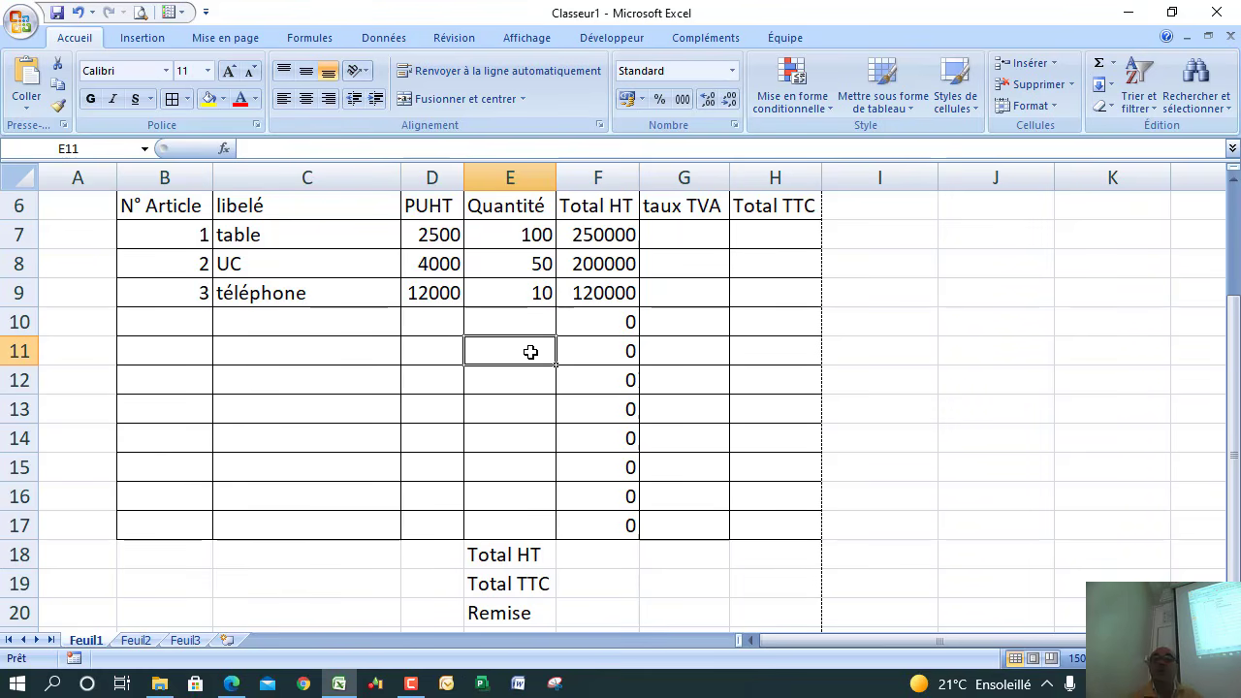
Step: Clear the Total HT formulas from the unused article rows, cells F10 to F17
click(626, 328)
drag(617, 384, 610, 525)
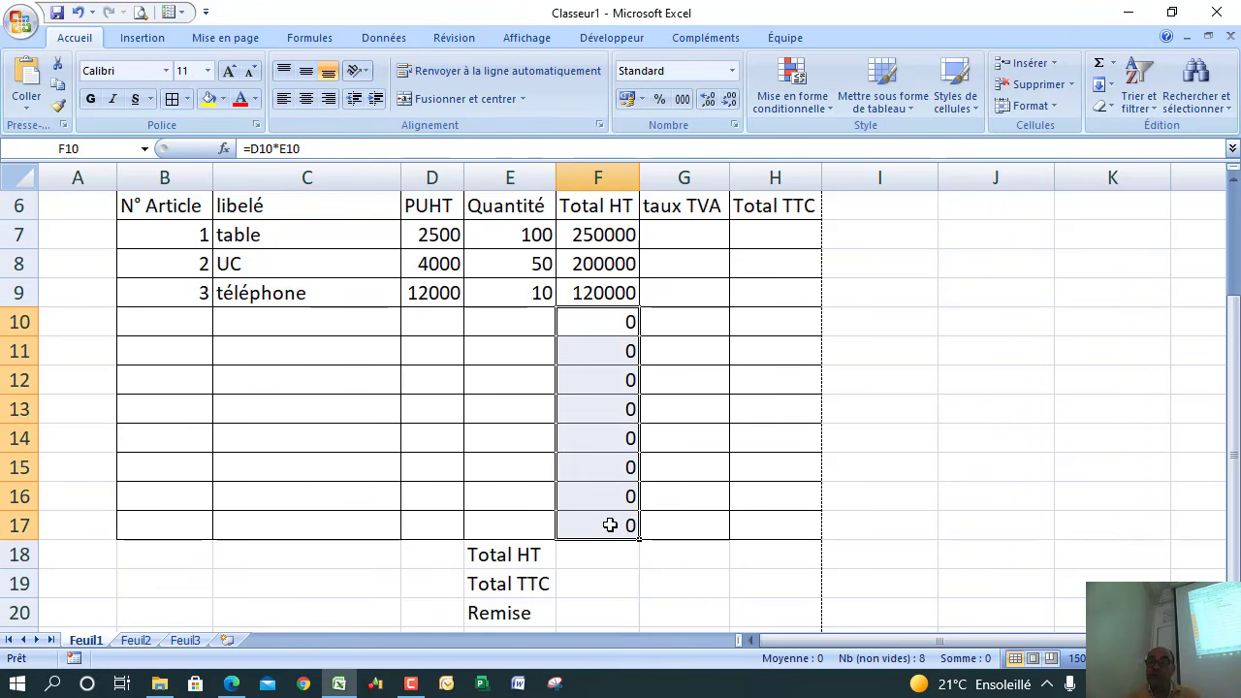
key(Delete)
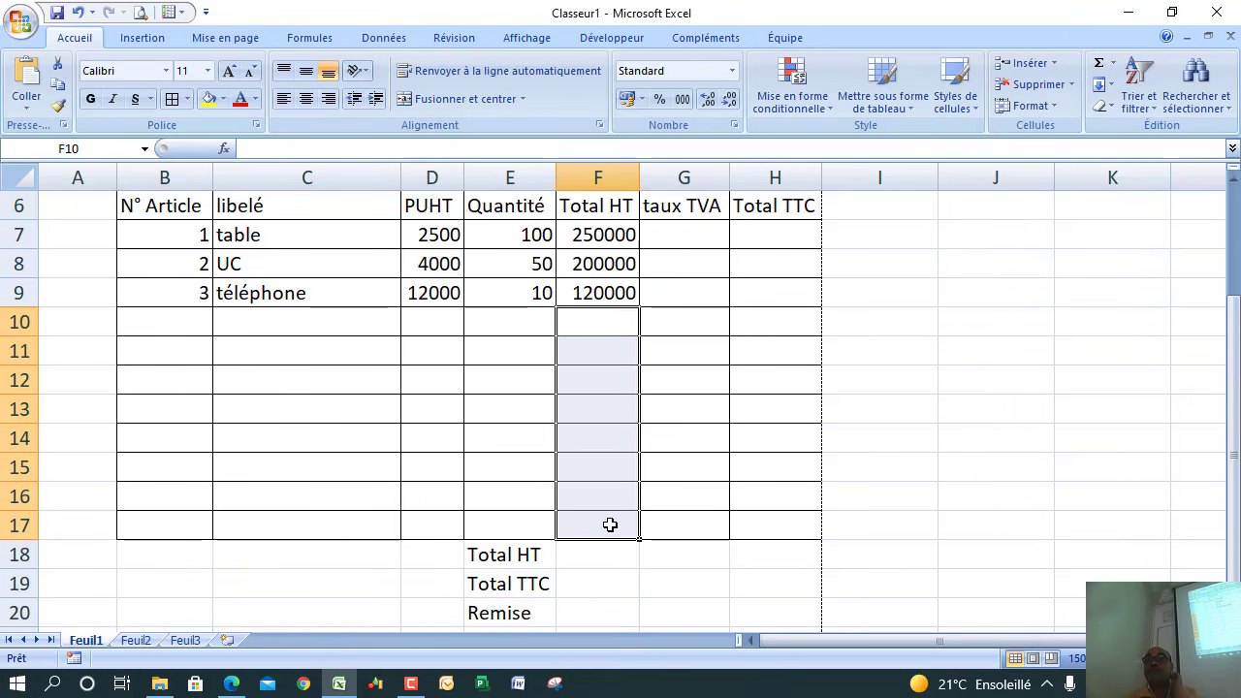
drag(592, 329, 588, 521)
Step: Copy the Total HT formula from cell F9 down through F16 and review the formulas in F7 to F9
click(615, 291)
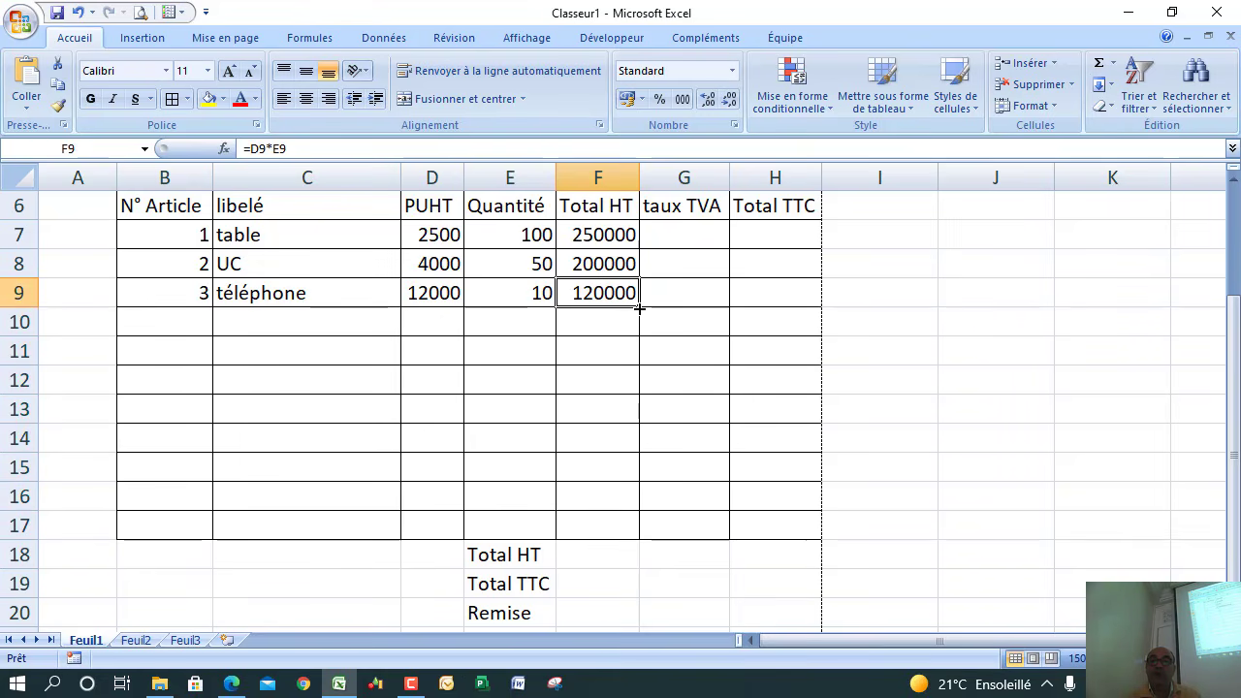
drag(641, 308, 631, 524)
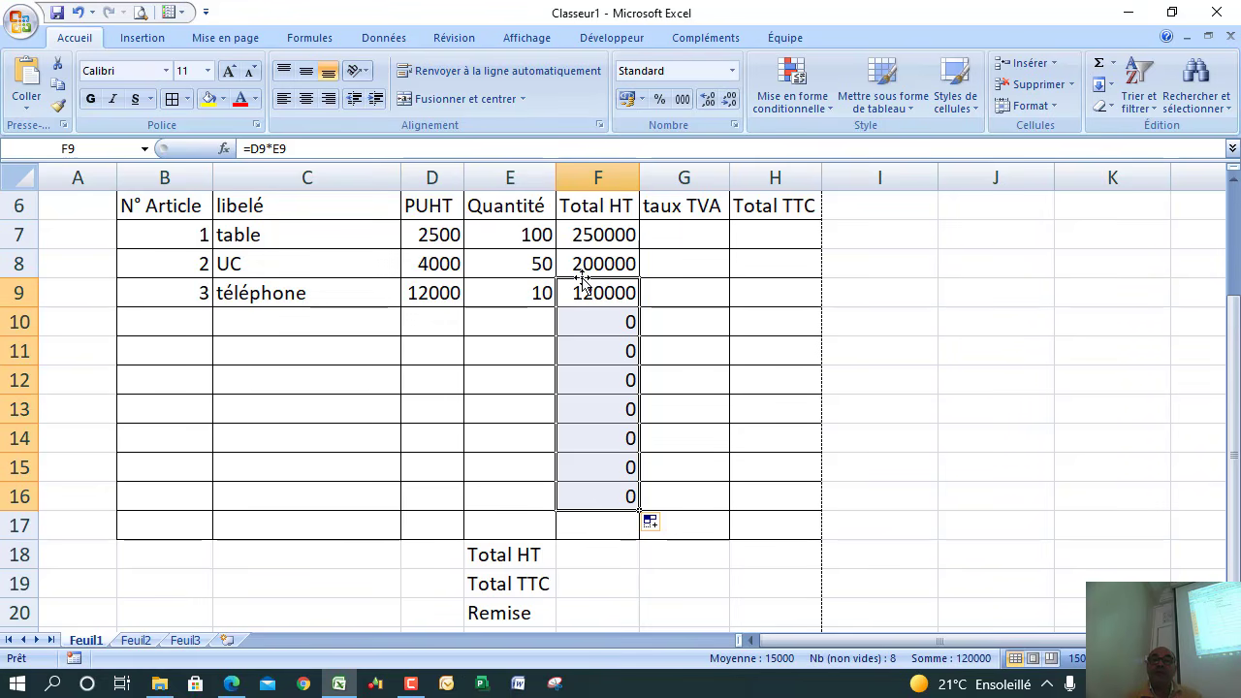
click(592, 235)
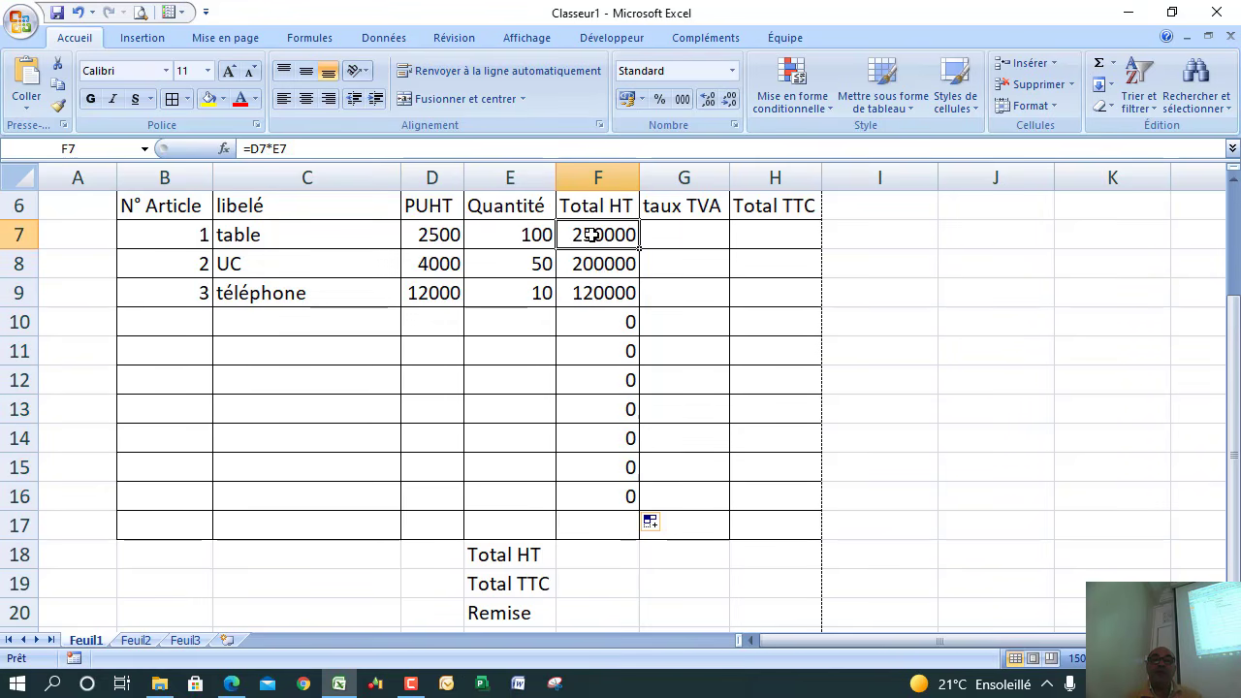
click(593, 258)
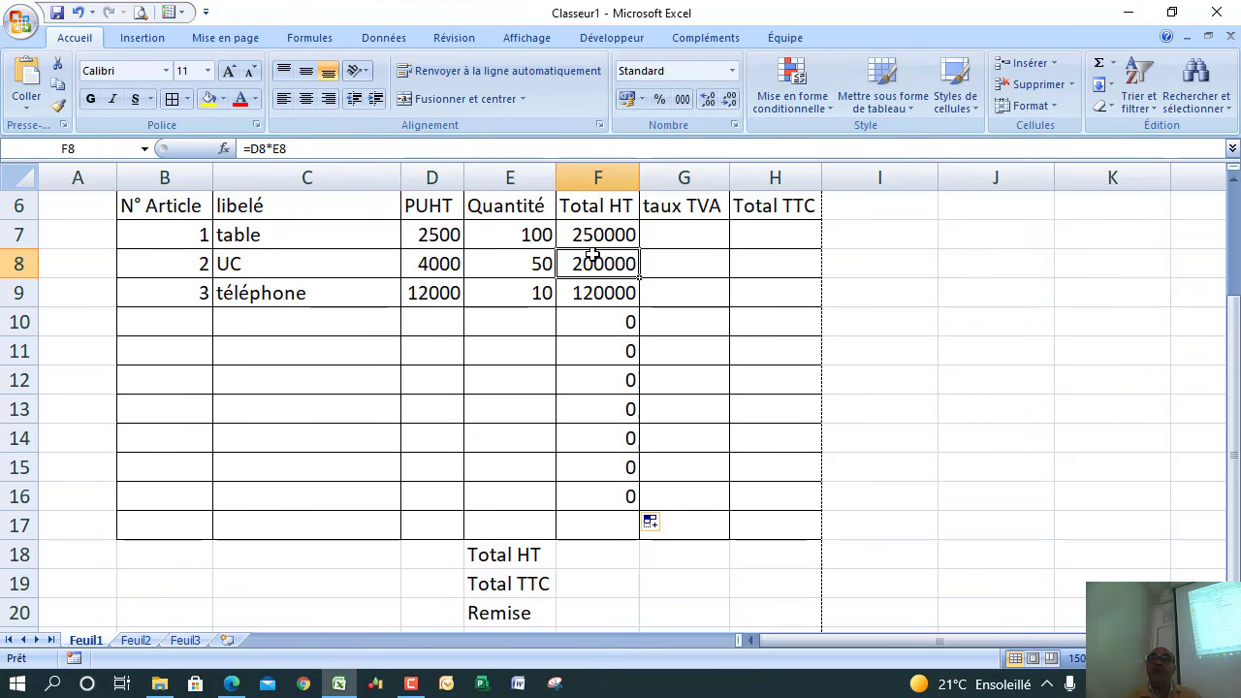
click(589, 297)
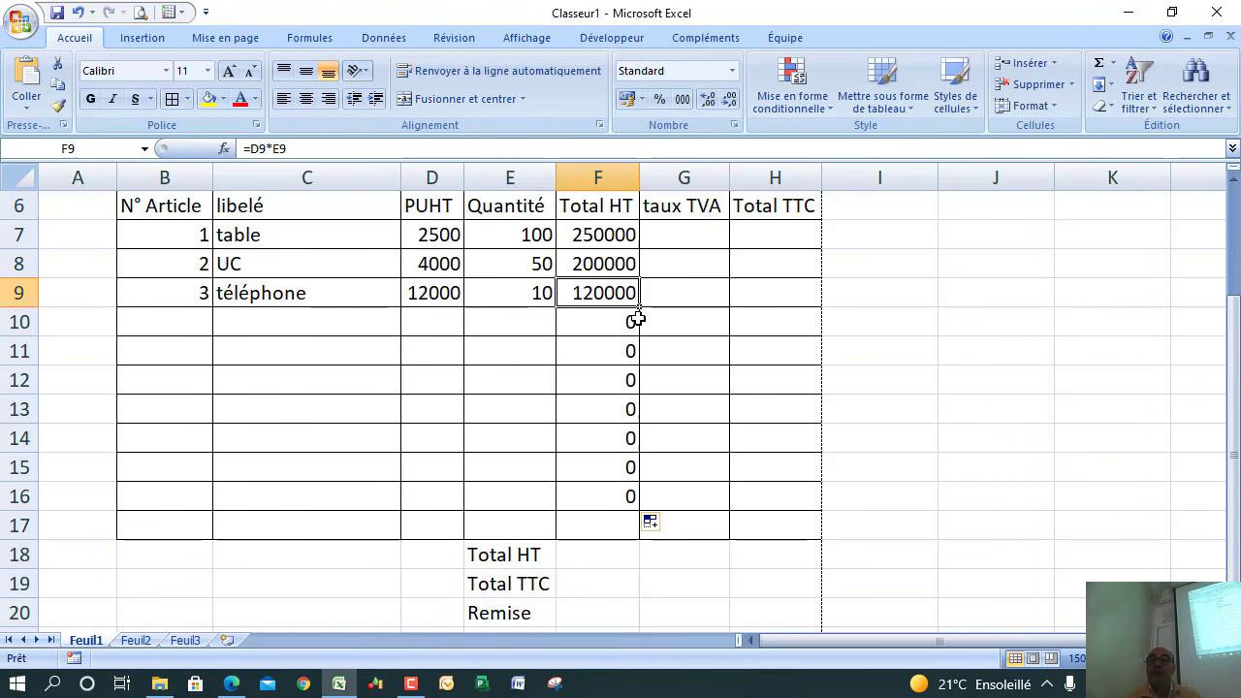
click(423, 328)
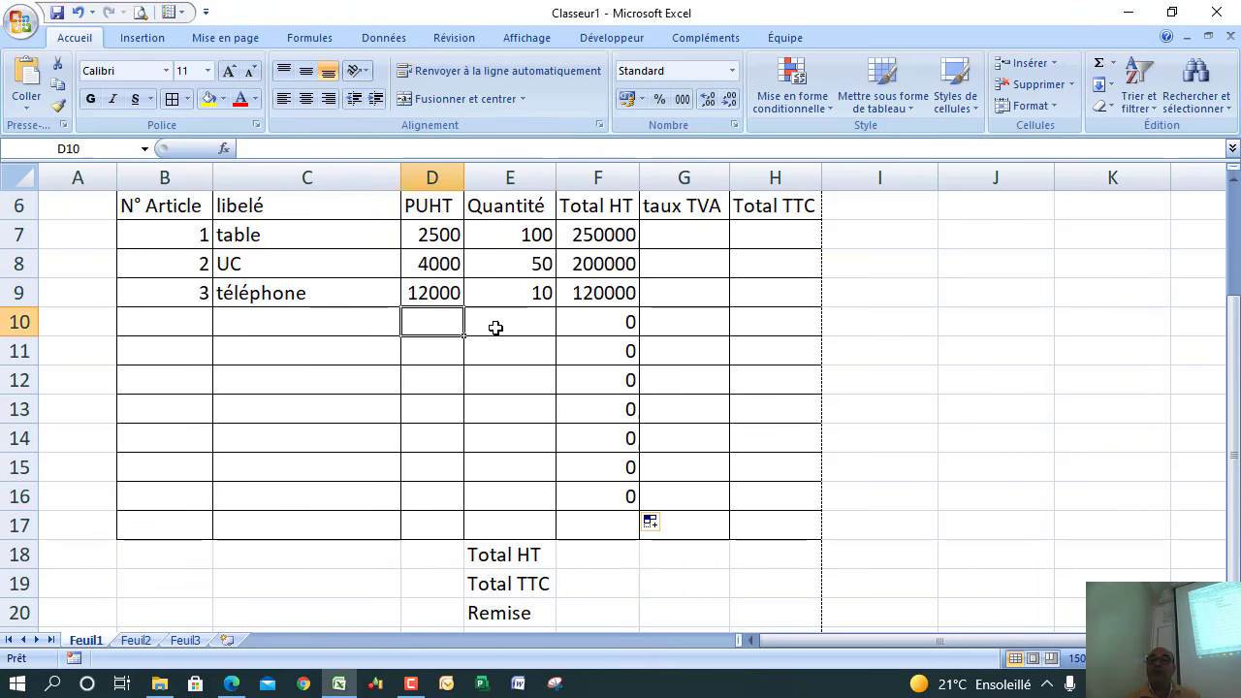
click(503, 328)
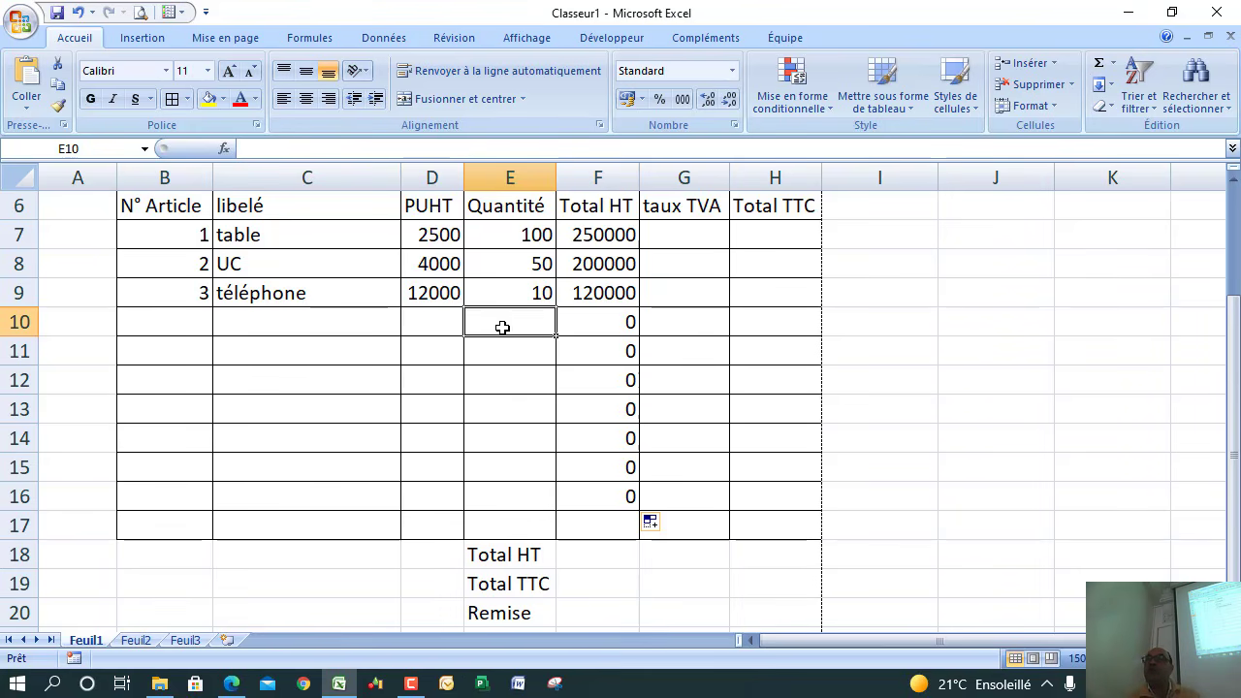
Step: Clear the copied Total HT formulas from cells F10 to F16
drag(599, 331, 609, 502)
key(Delete)
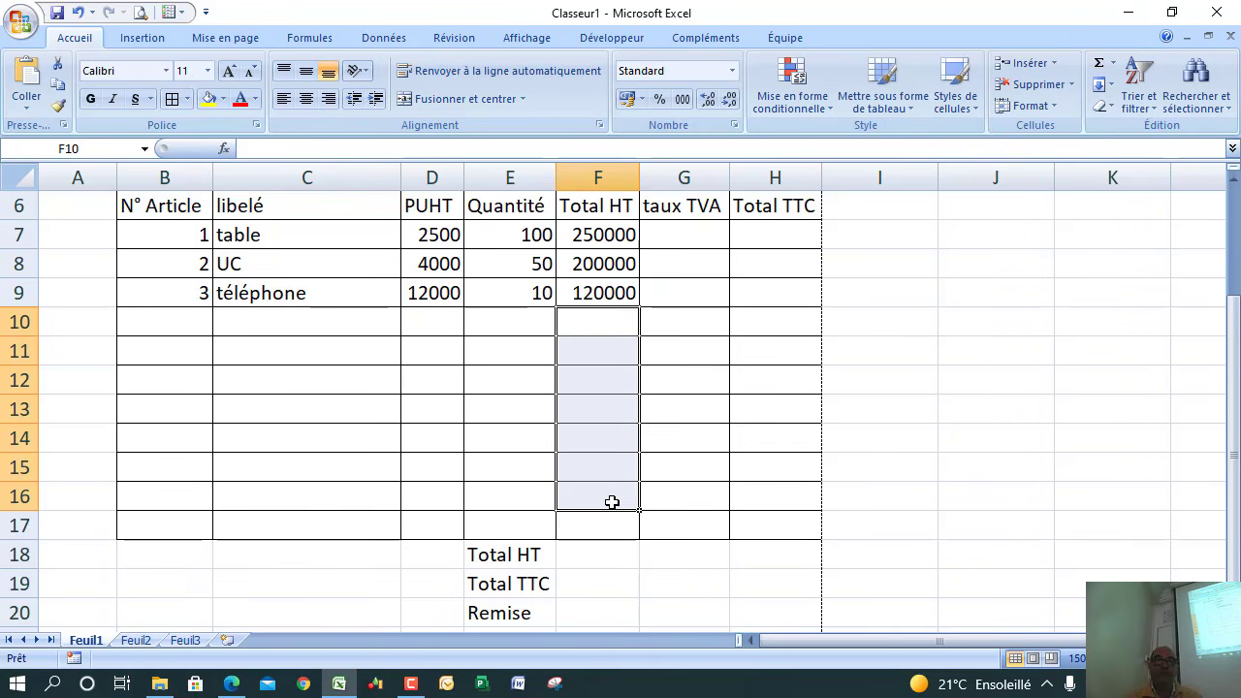
click(794, 373)
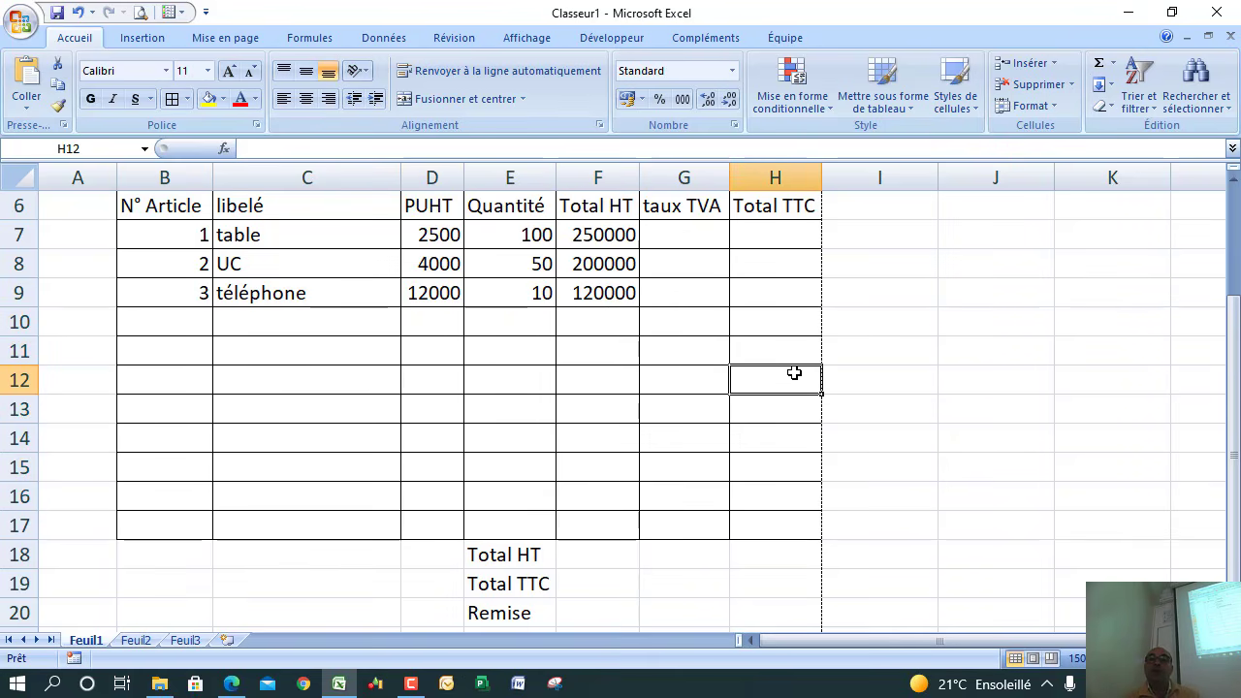
Step: Apply the Pourcentage number format to the taux TVA cells G7 to G17
click(691, 230)
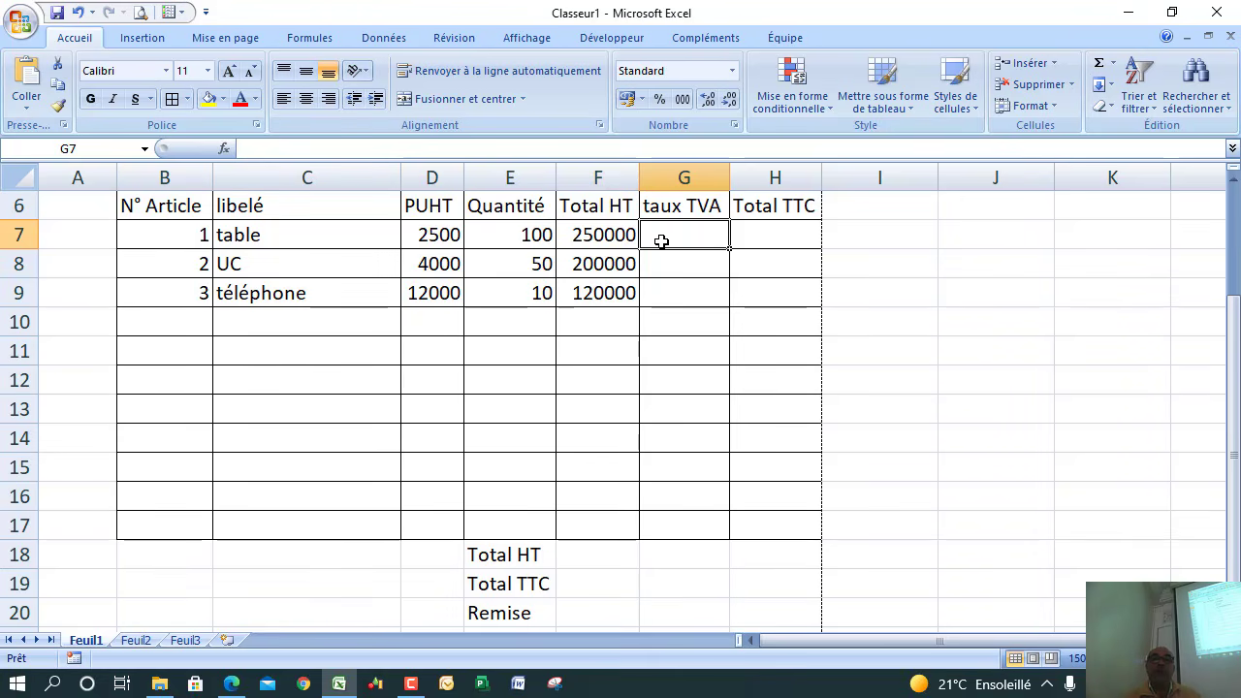
drag(686, 235, 692, 531)
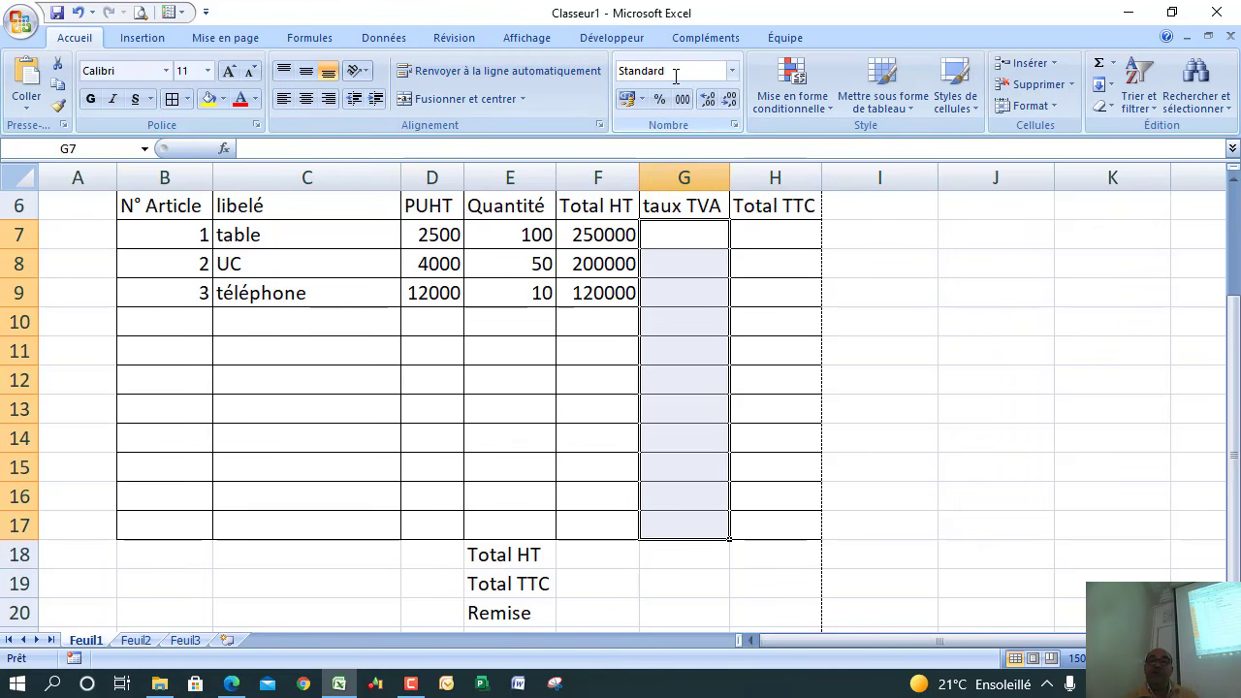
click(734, 73)
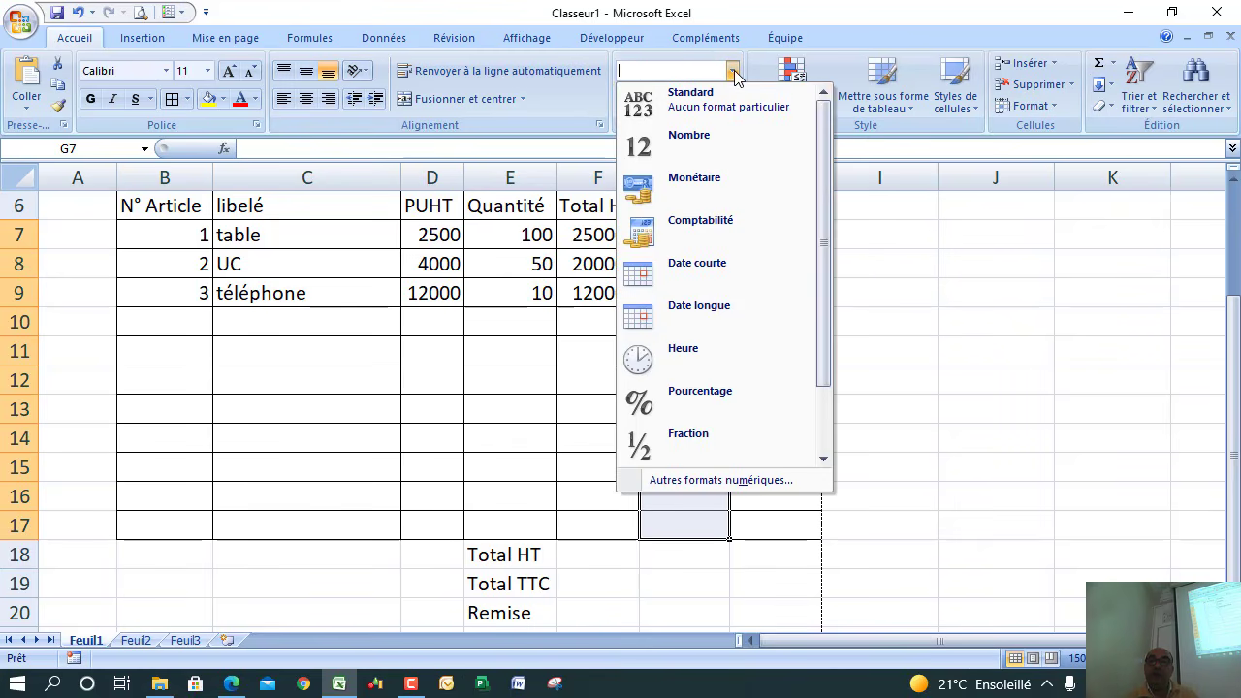
click(692, 396)
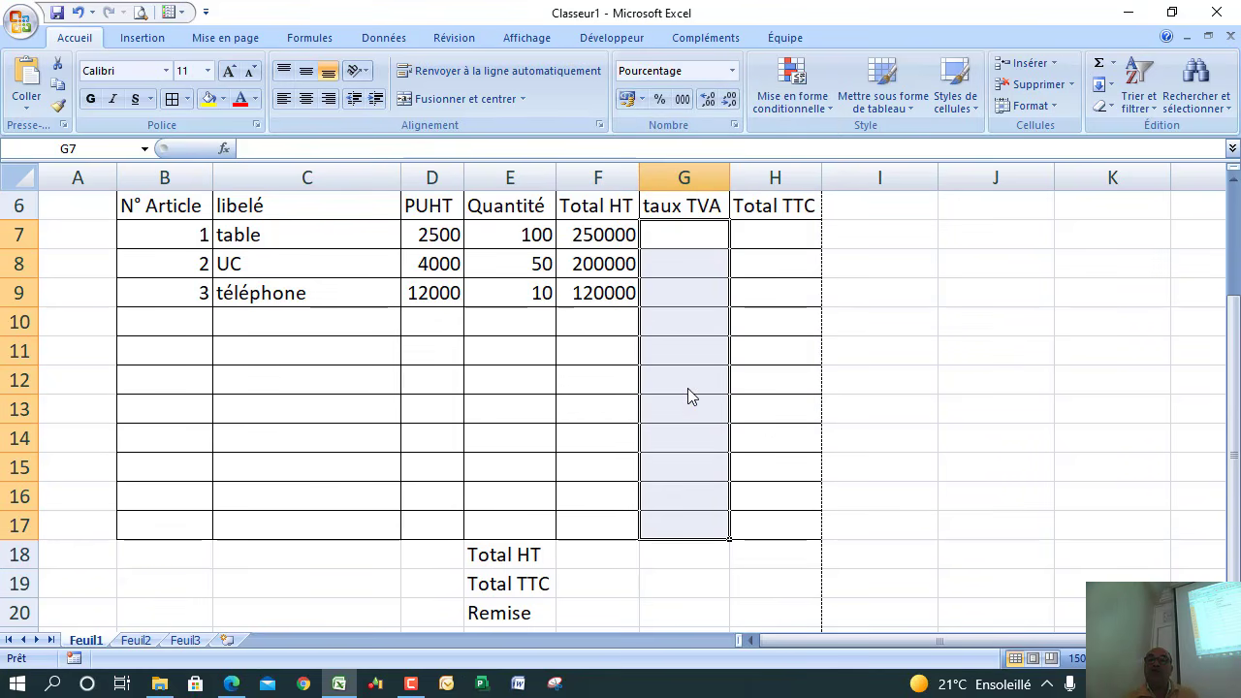
Step: Enter the taux TVA values: 20% for table in G7, 20% for UC in G8 and 10% for téléphone in G9
click(673, 233)
text(20)
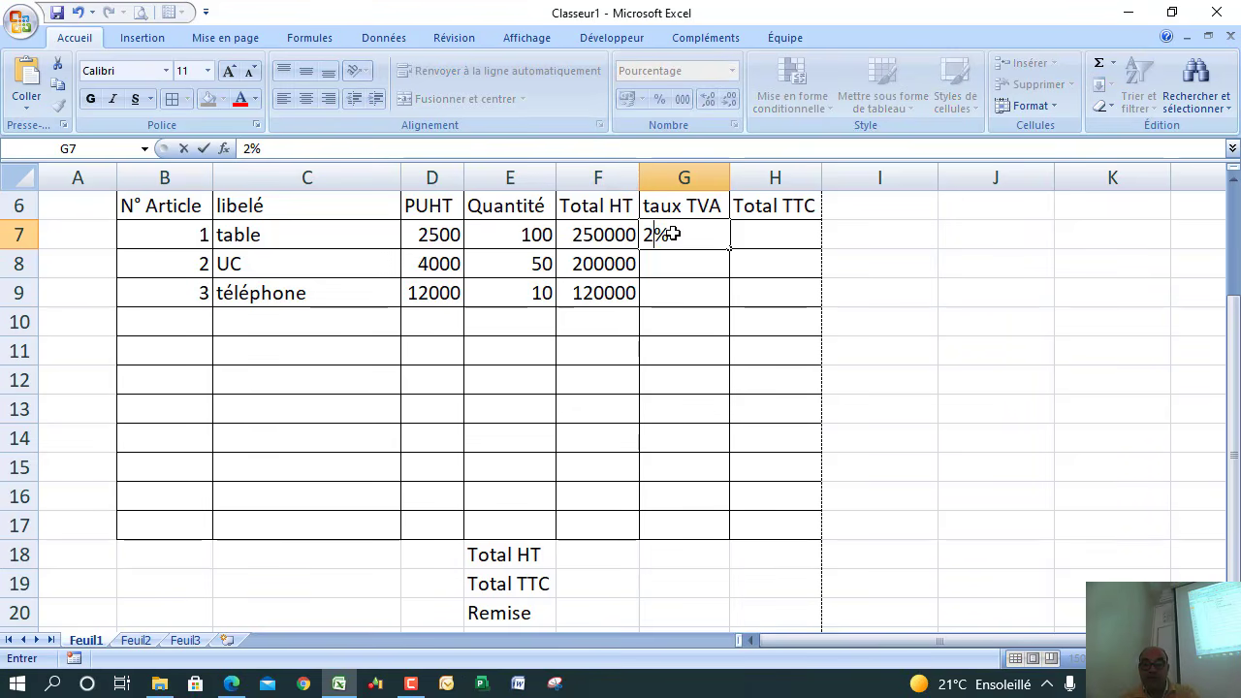
click(683, 291)
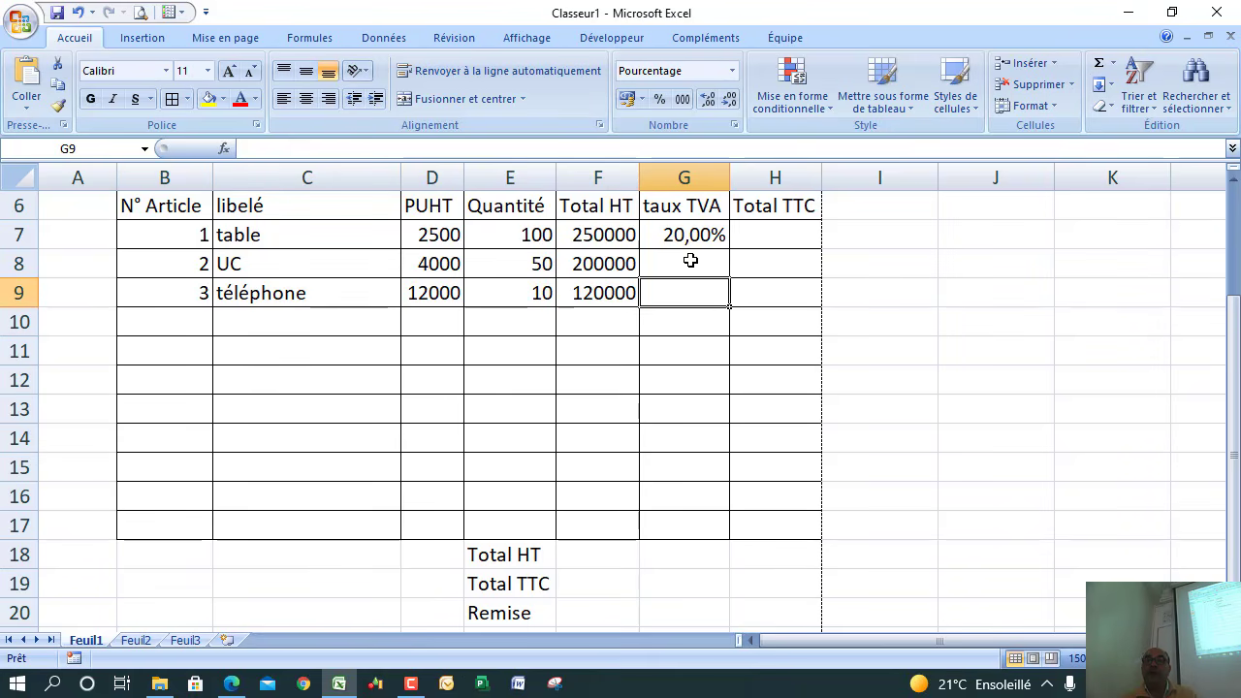
click(690, 259)
text(20)
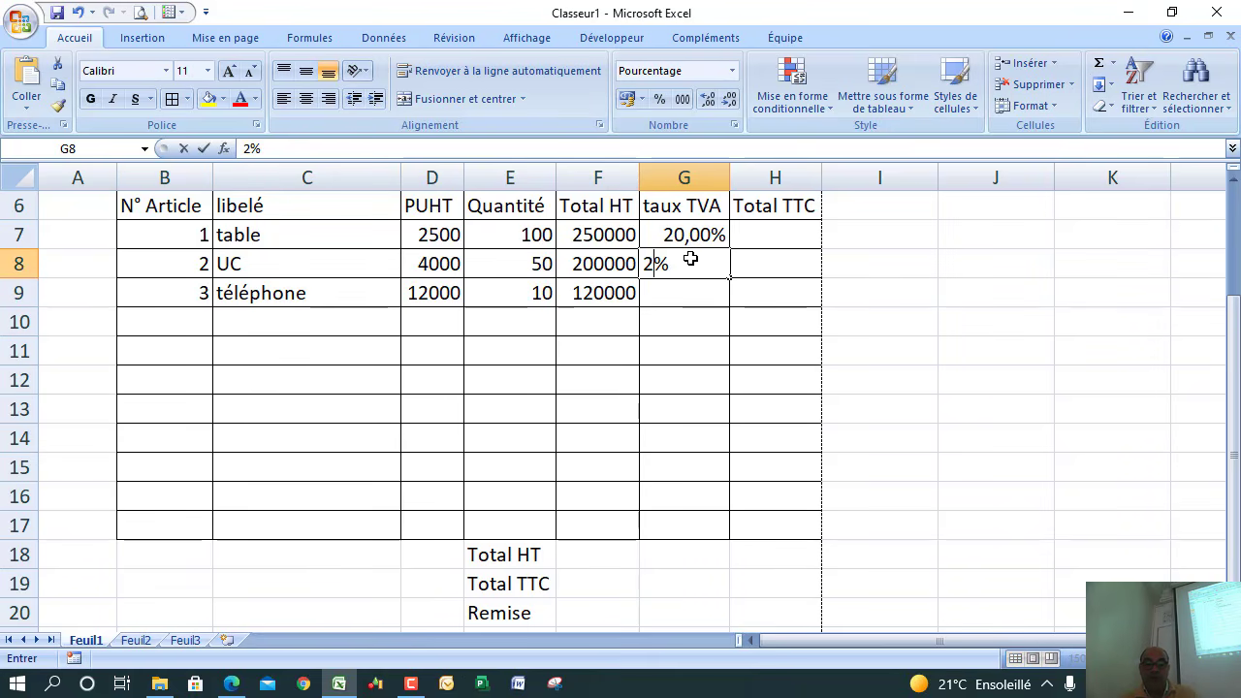
key(Return)
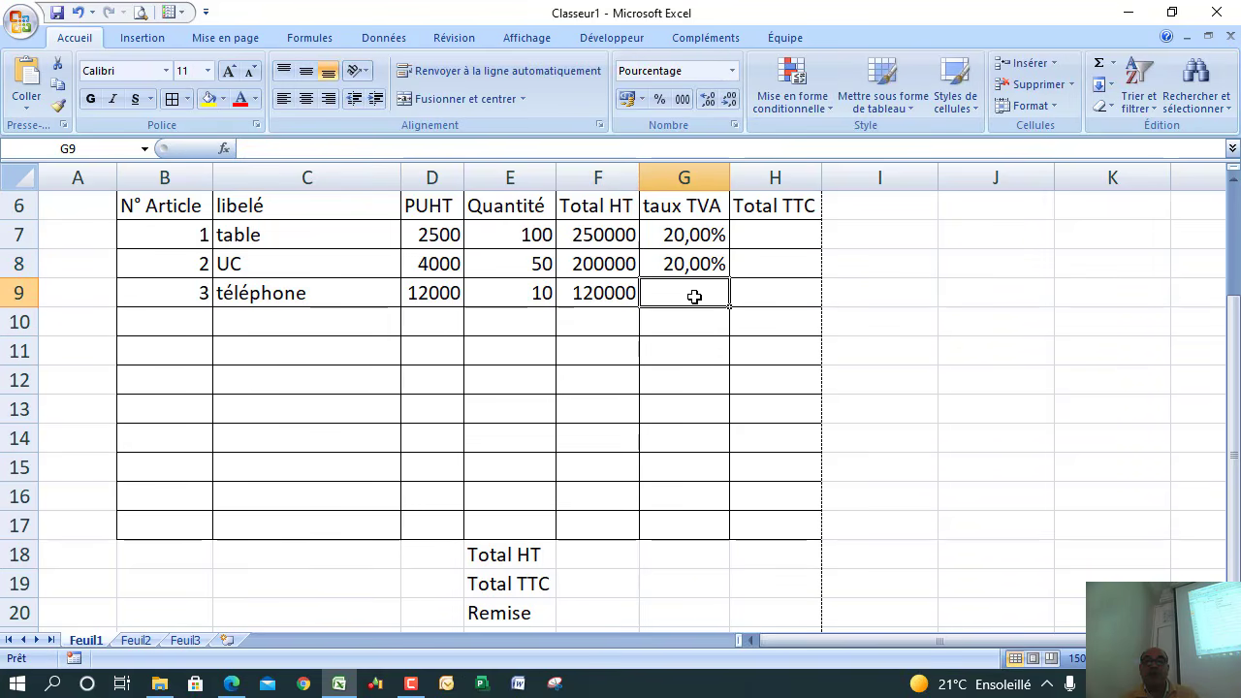
text(10)
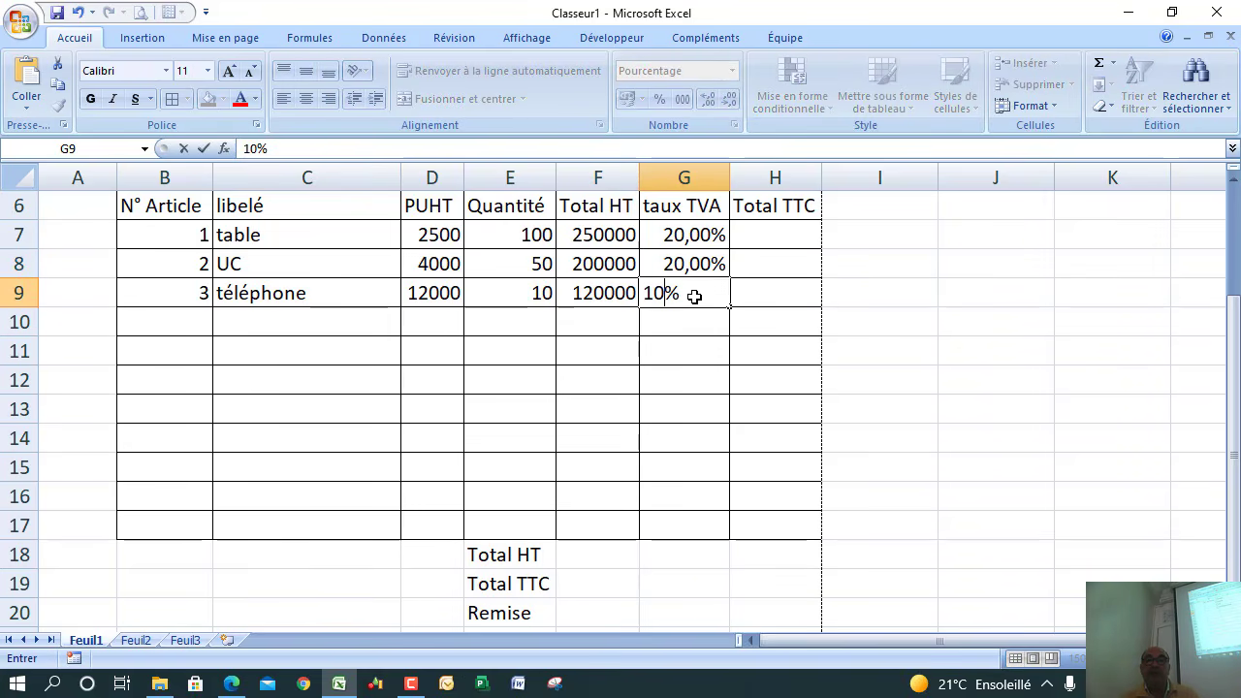
drag(694, 322, 694, 336)
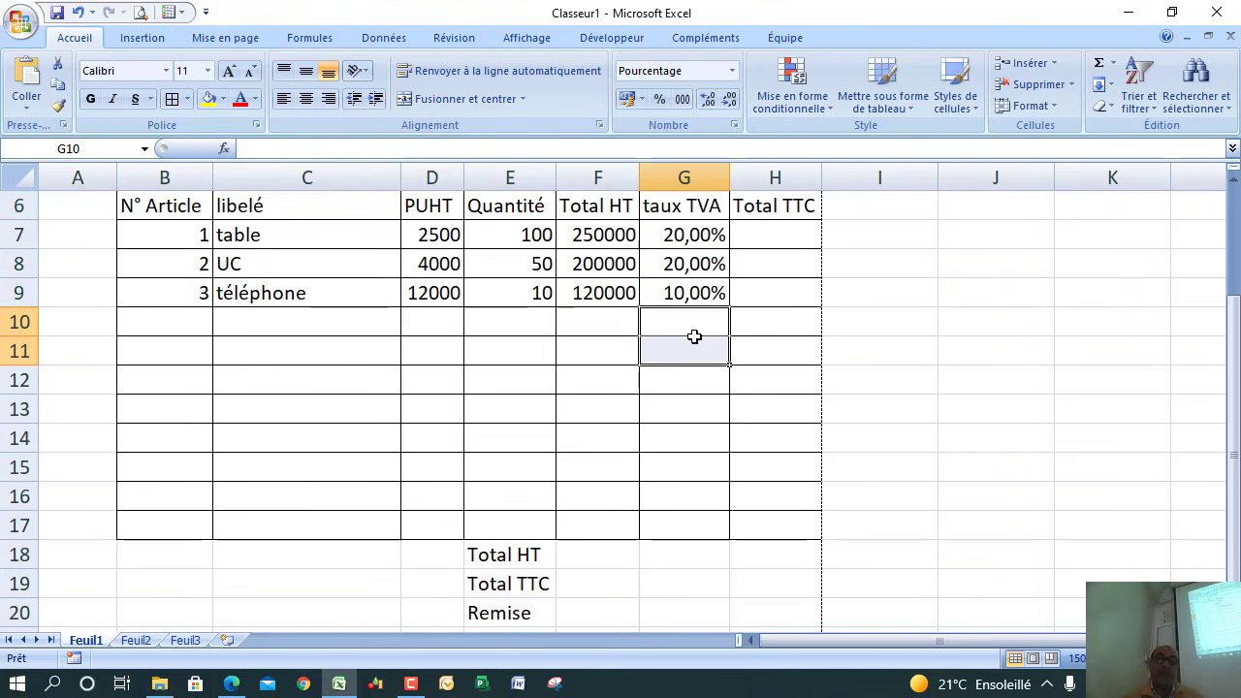
Step: Apply the Monétaire number format to the PUHT cells D7 to D17
drag(452, 234, 430, 520)
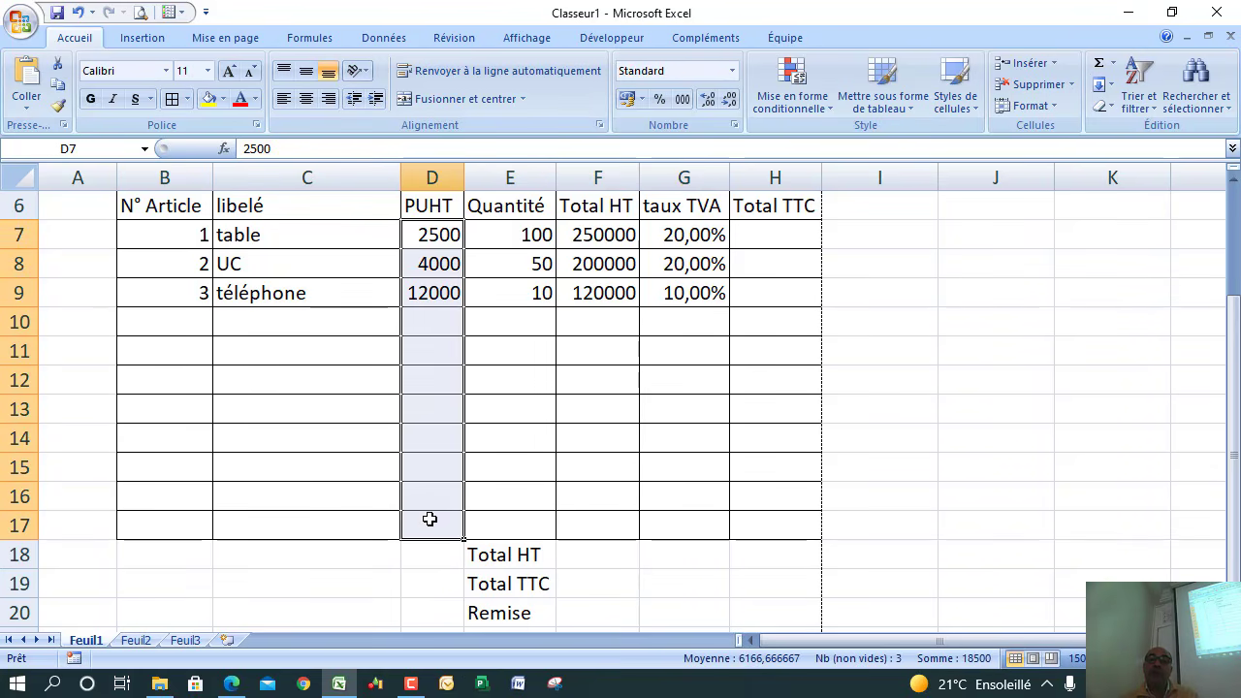
click(733, 72)
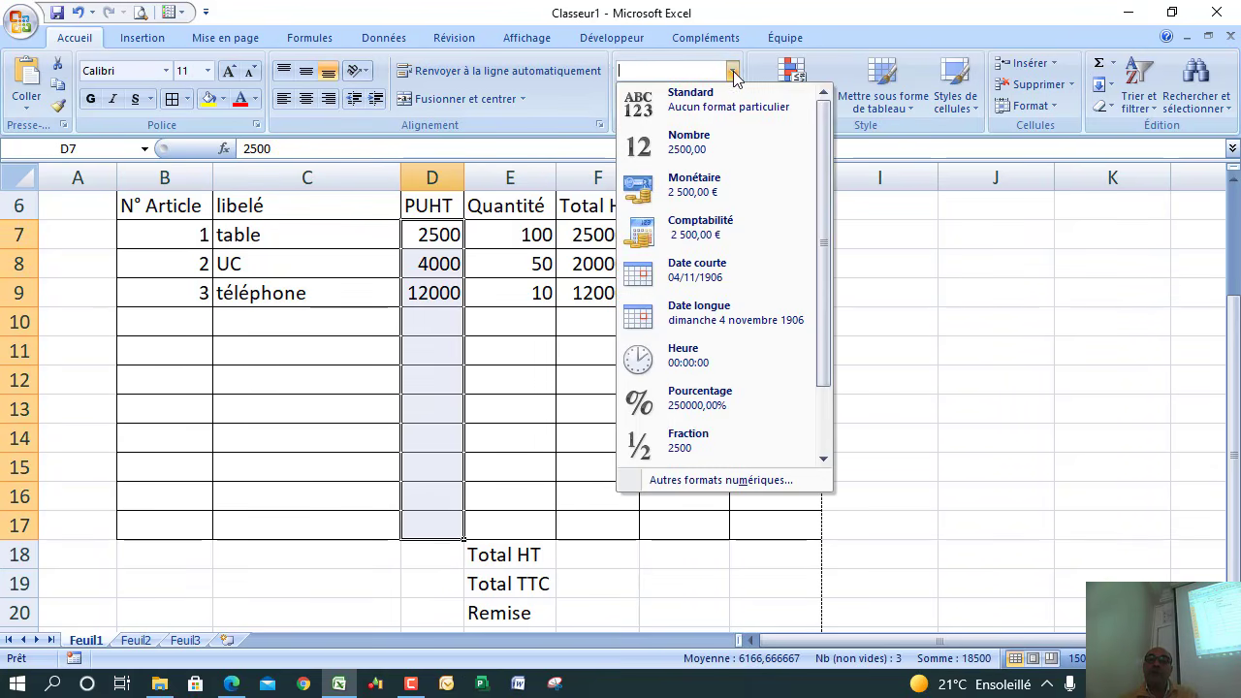
click(713, 192)
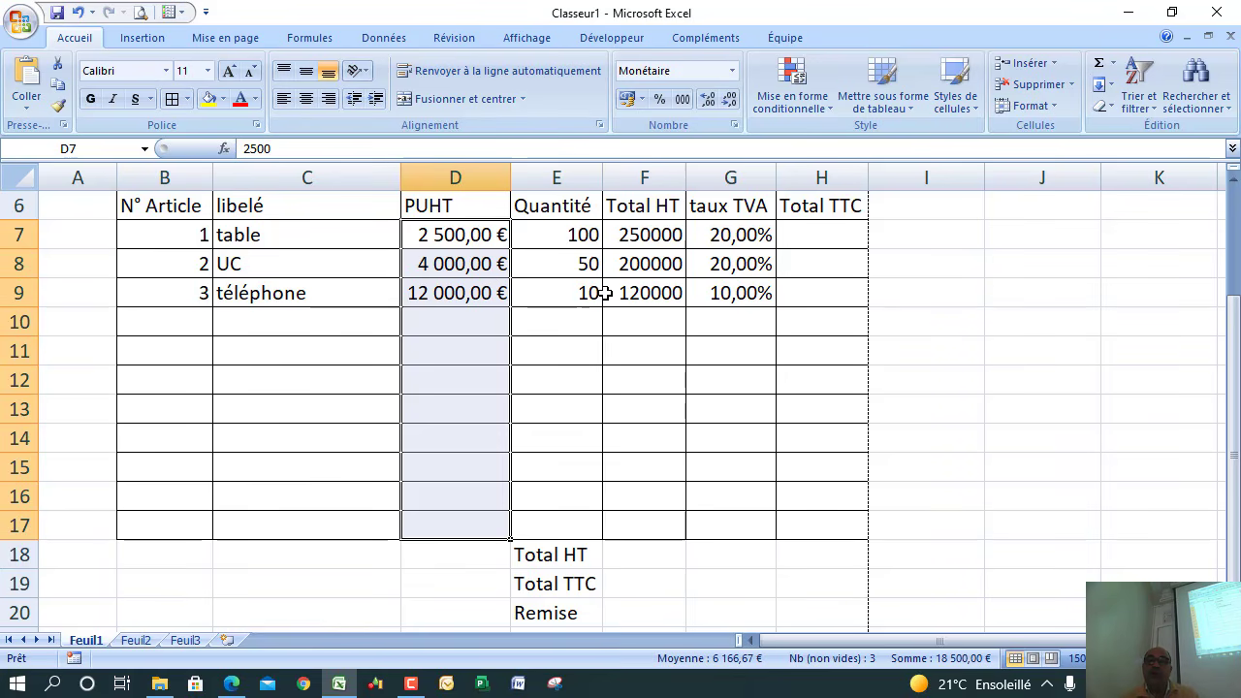
Step: Apply the Nombre format to the Quantité cells E7 to E17
drag(582, 237, 574, 520)
click(732, 71)
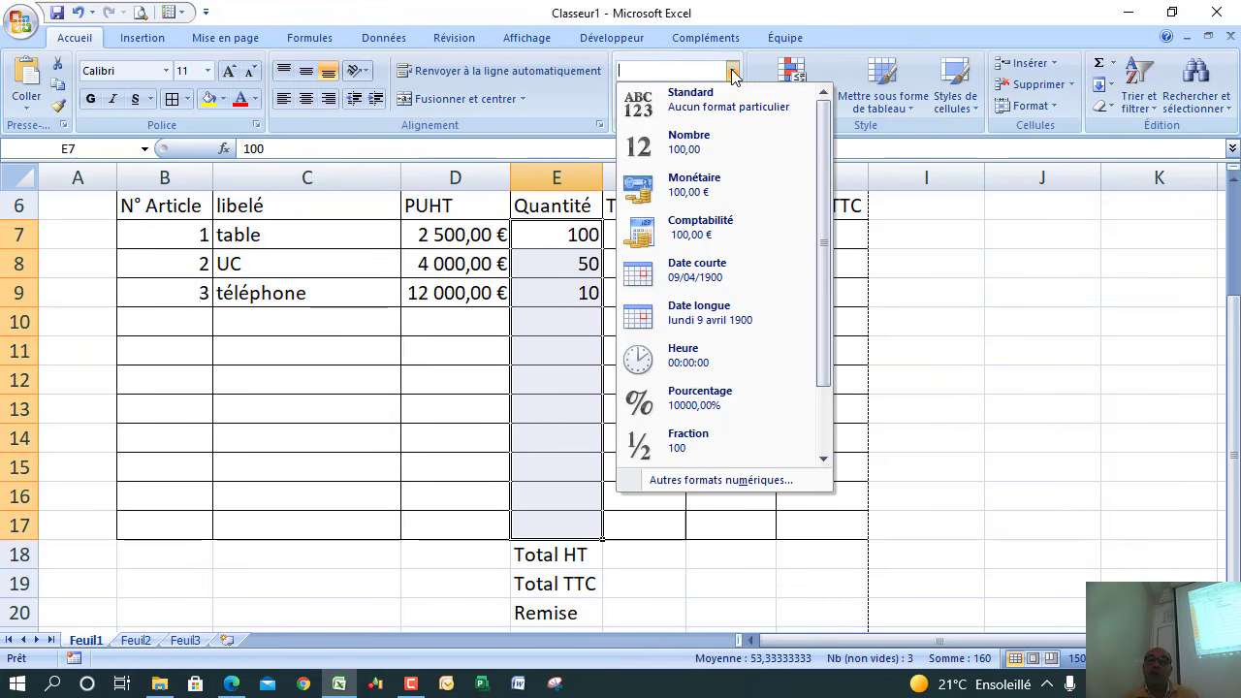
click(718, 135)
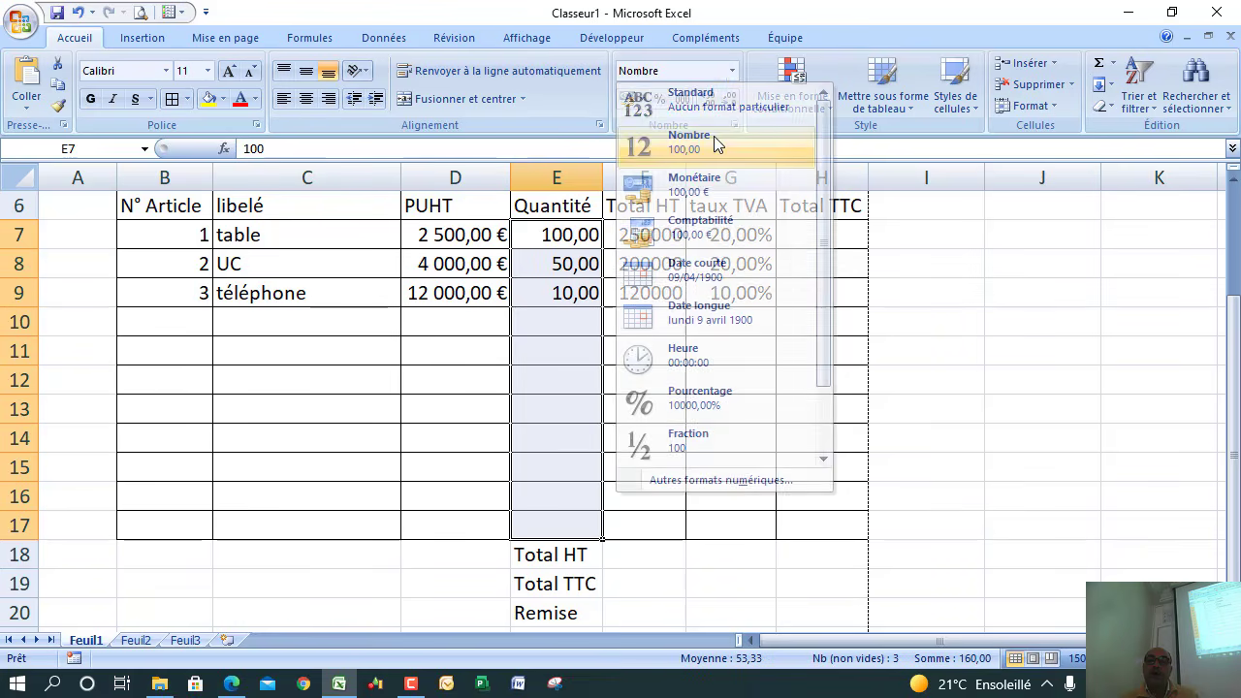
Step: Apply the Monétaire number format to the Total HT cells F7 to F17
drag(656, 230, 645, 530)
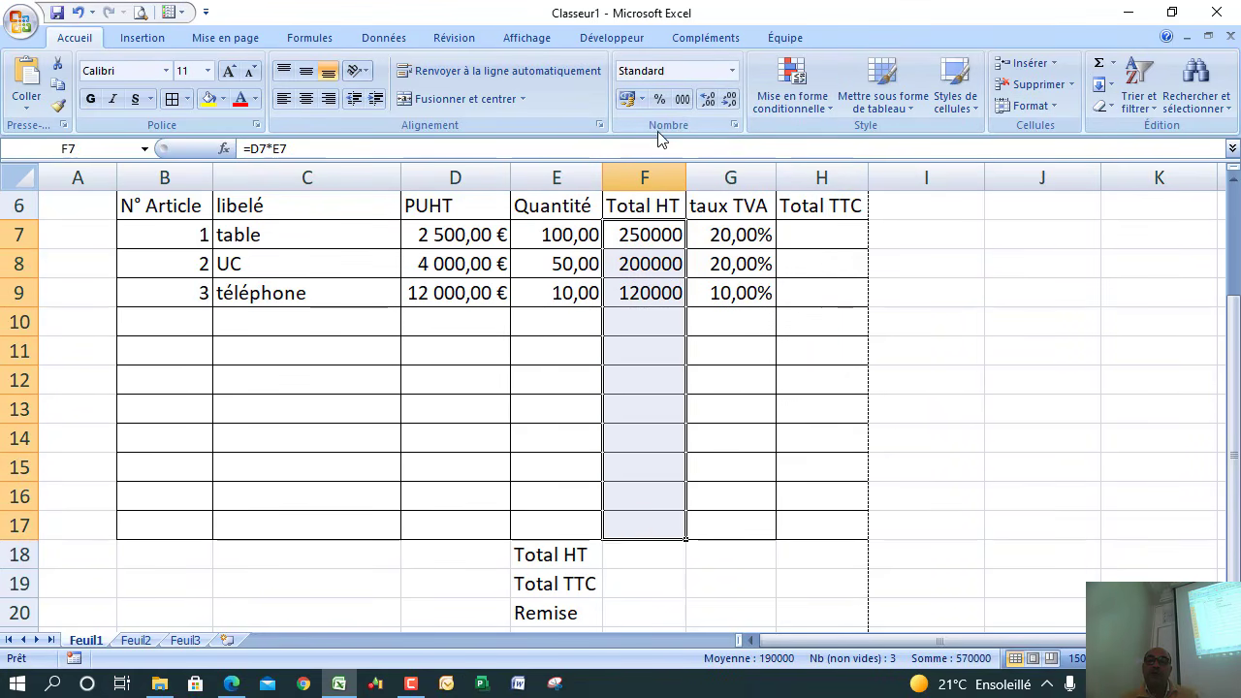
click(733, 72)
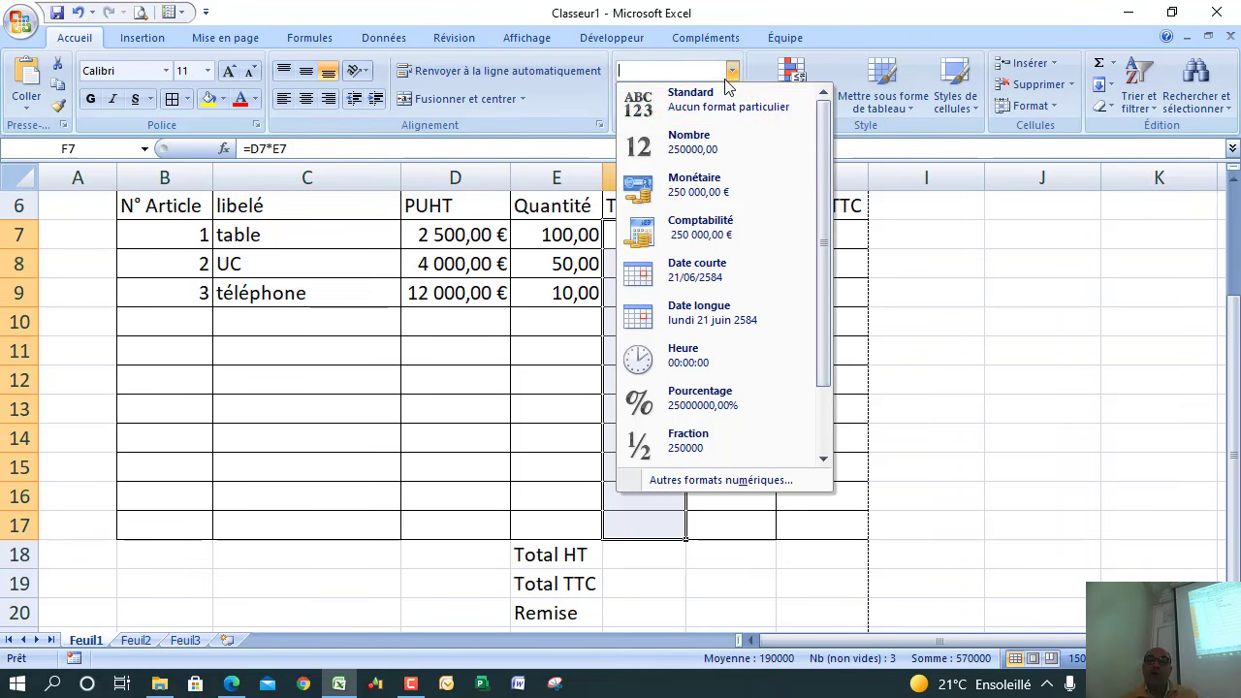
click(702, 192)
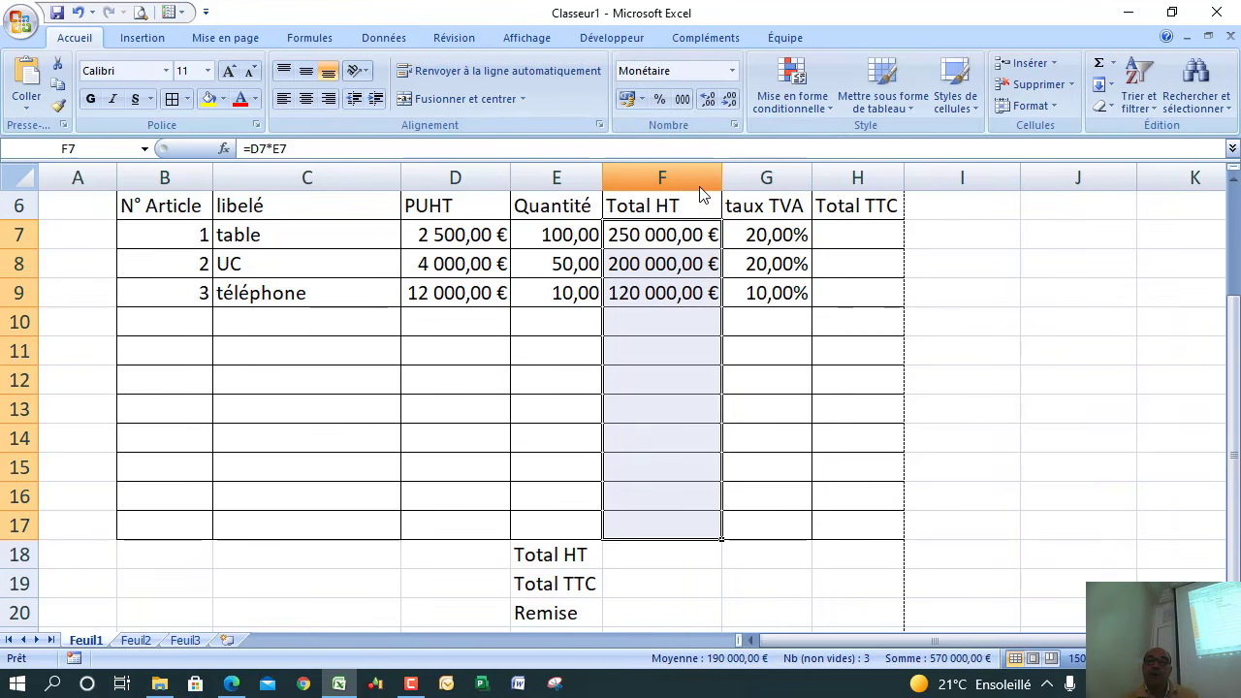
Step: Enter the formula =F7+(F7*G7) in H7 to calculate the Total TTC of the table row
click(838, 235)
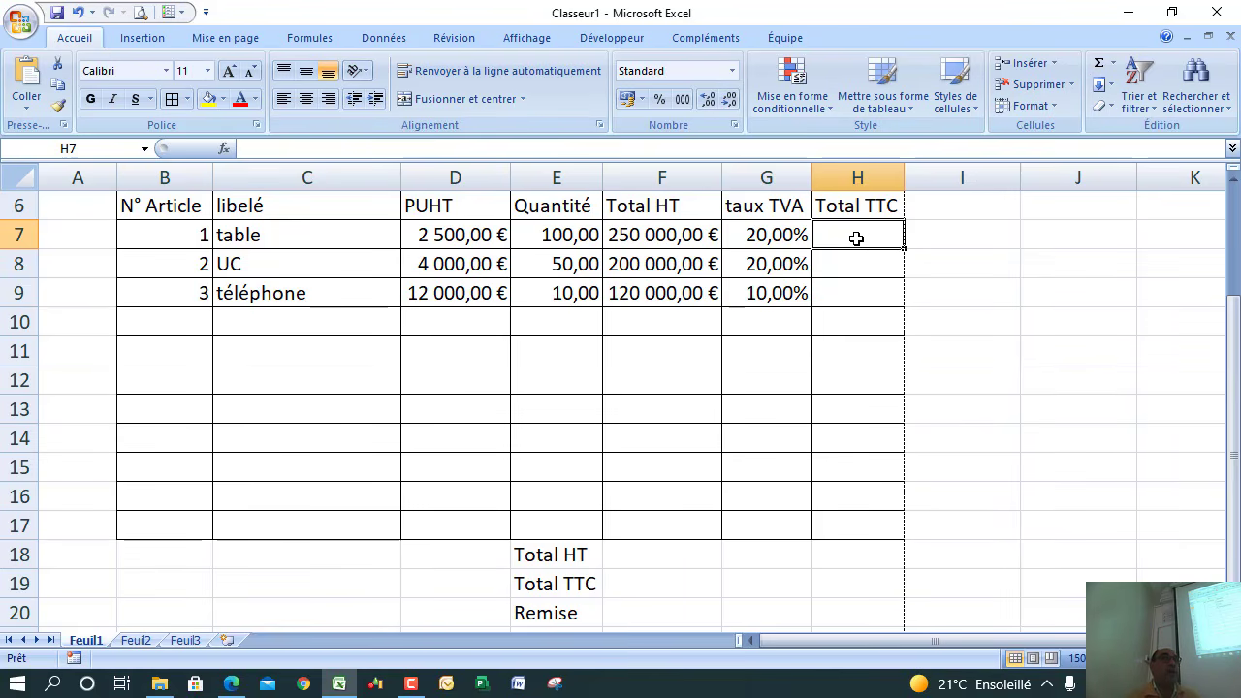
text(=)
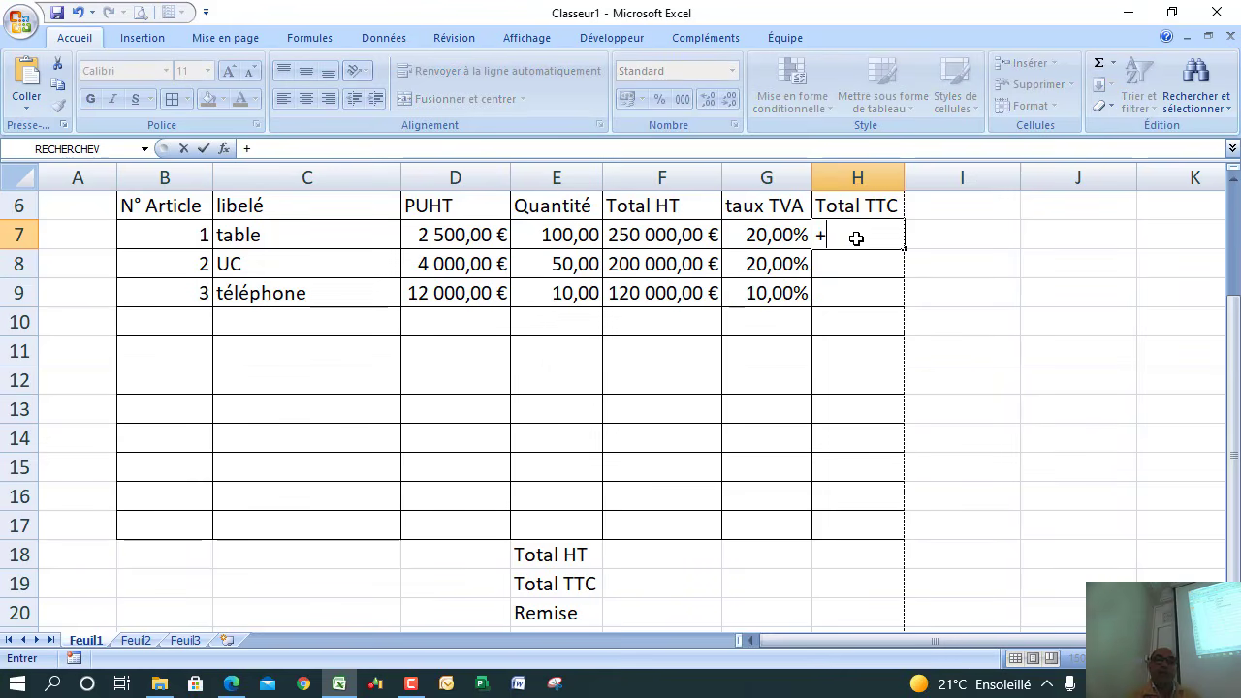
key(BackSpace)
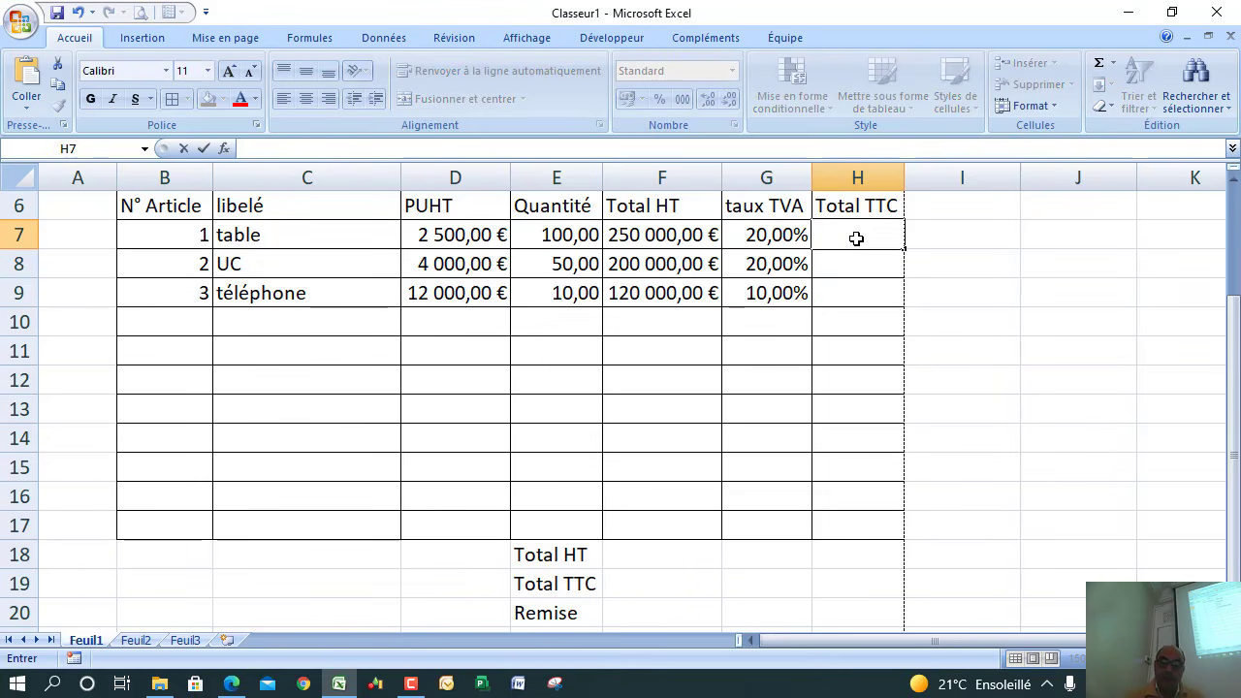
text(=)
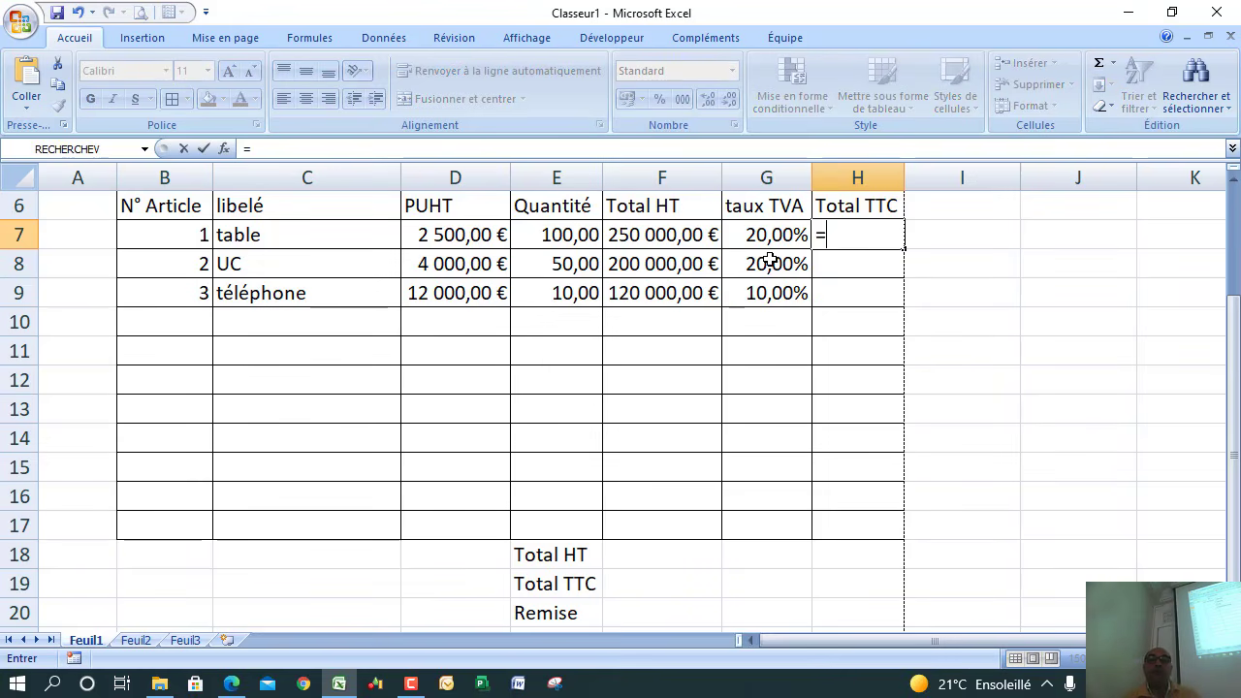
click(656, 233)
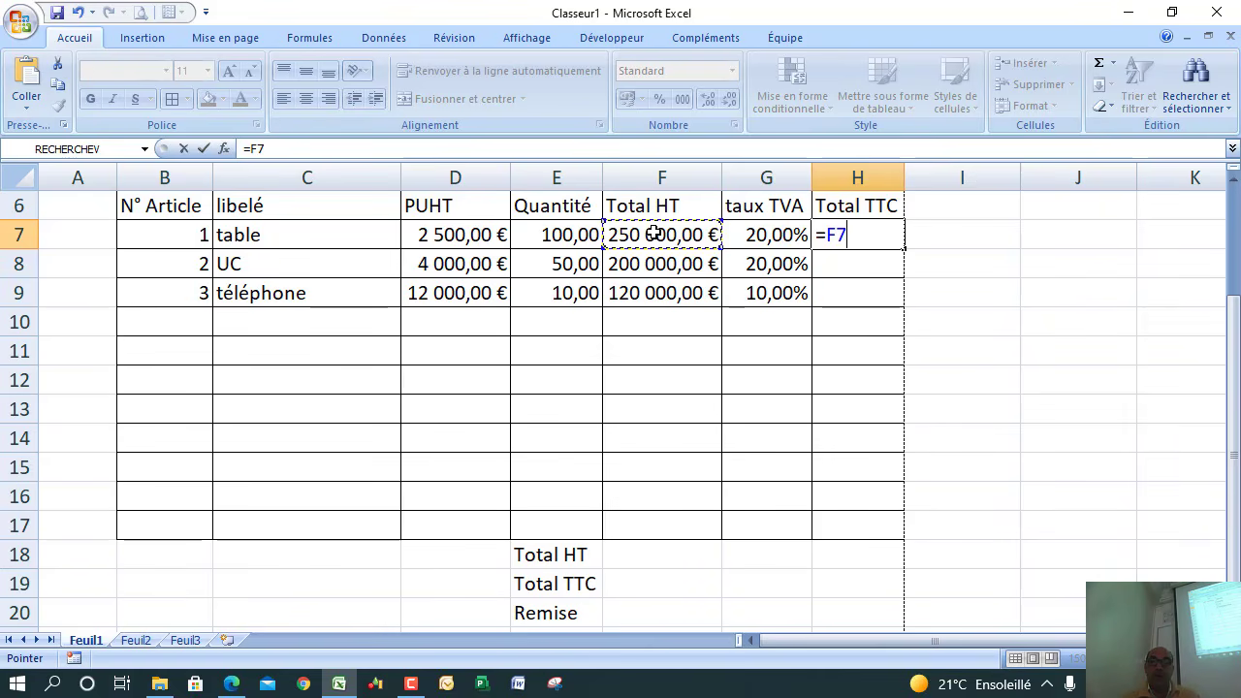
text(+)
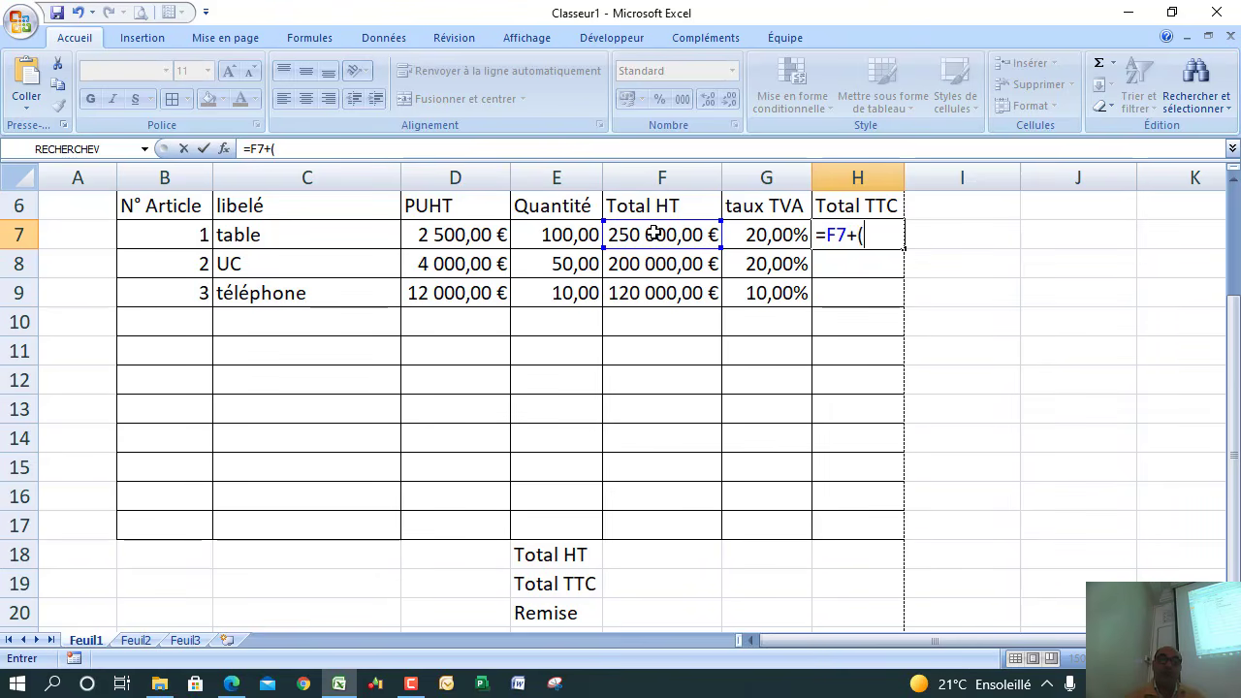
text(()
click(650, 235)
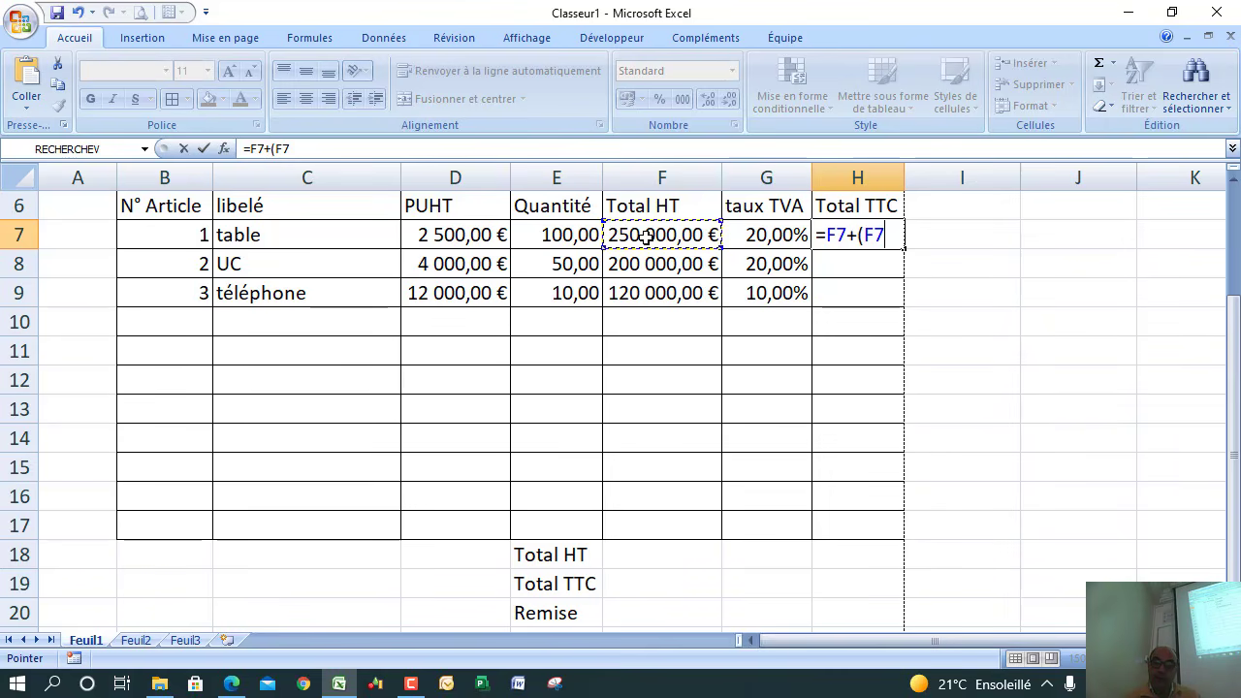
text(*)
click(759, 235)
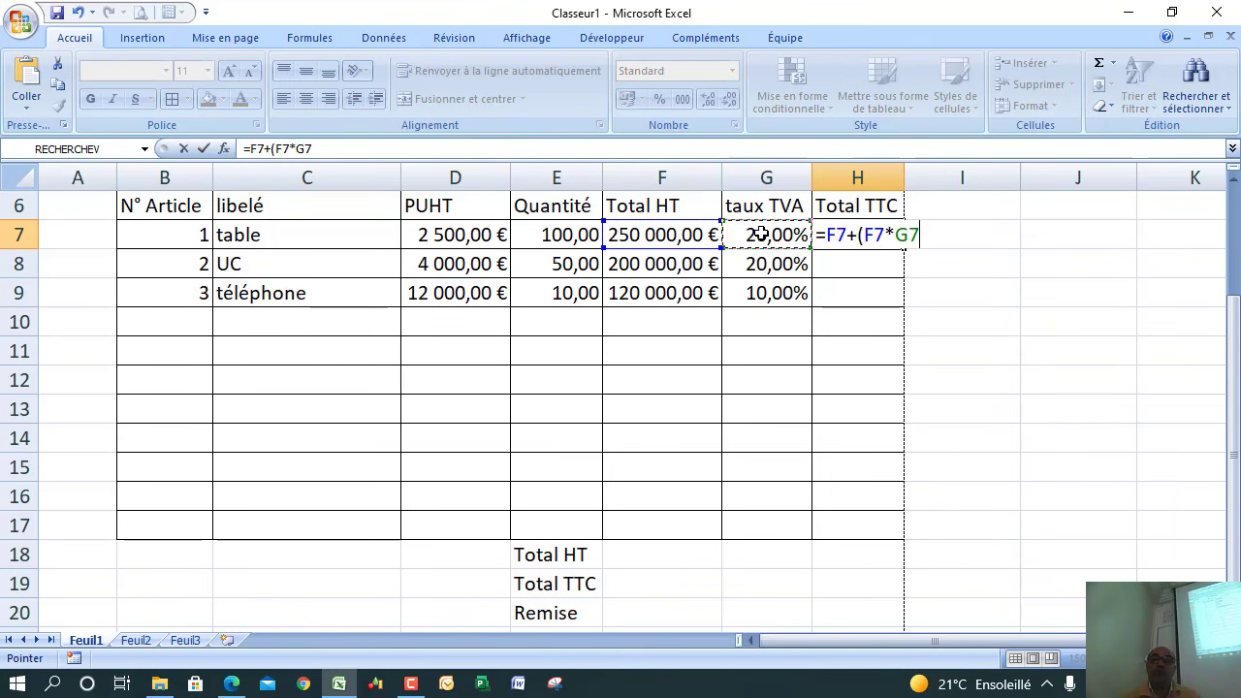
text())
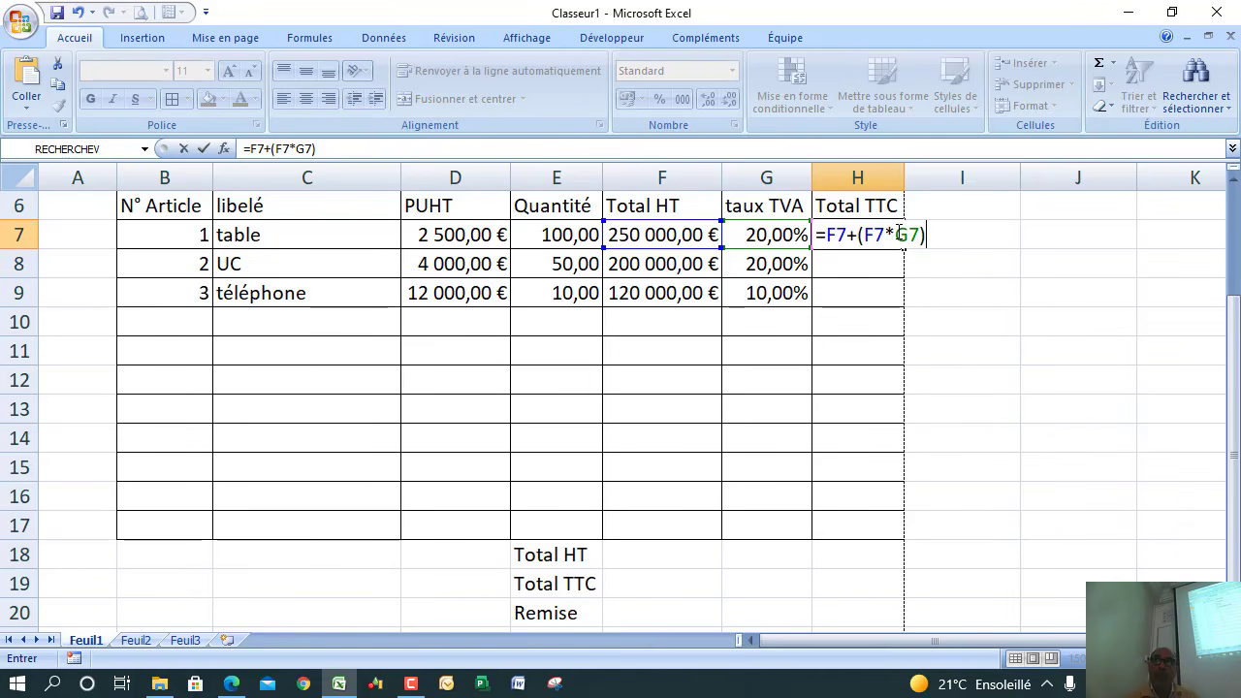
key(Return)
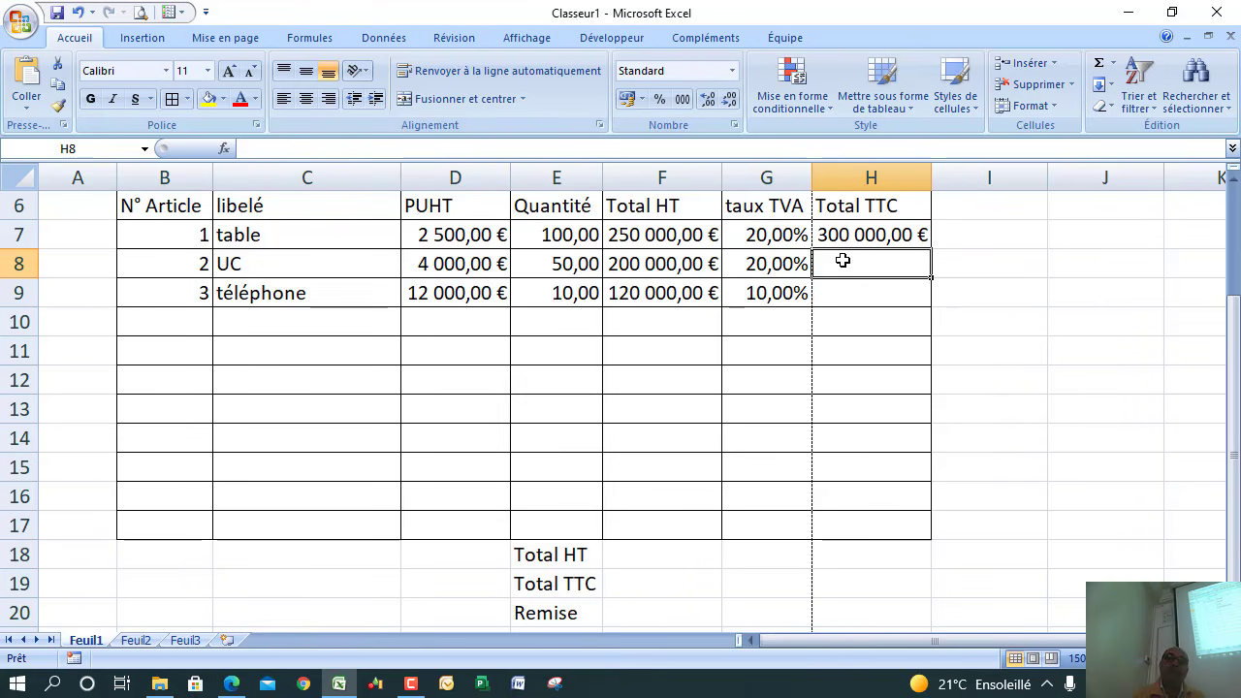
Step: Enter the formula =F8+(F8*G8) in H8 for the Total TTC of the UC row
text(=)
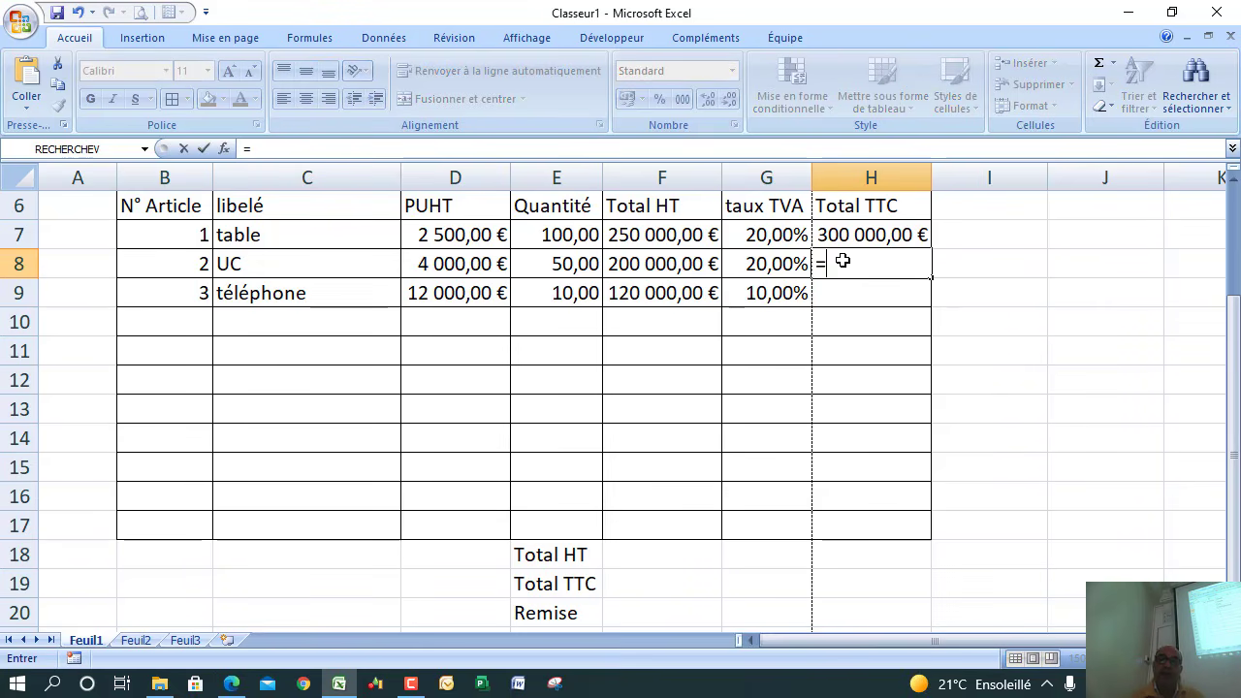
click(657, 264)
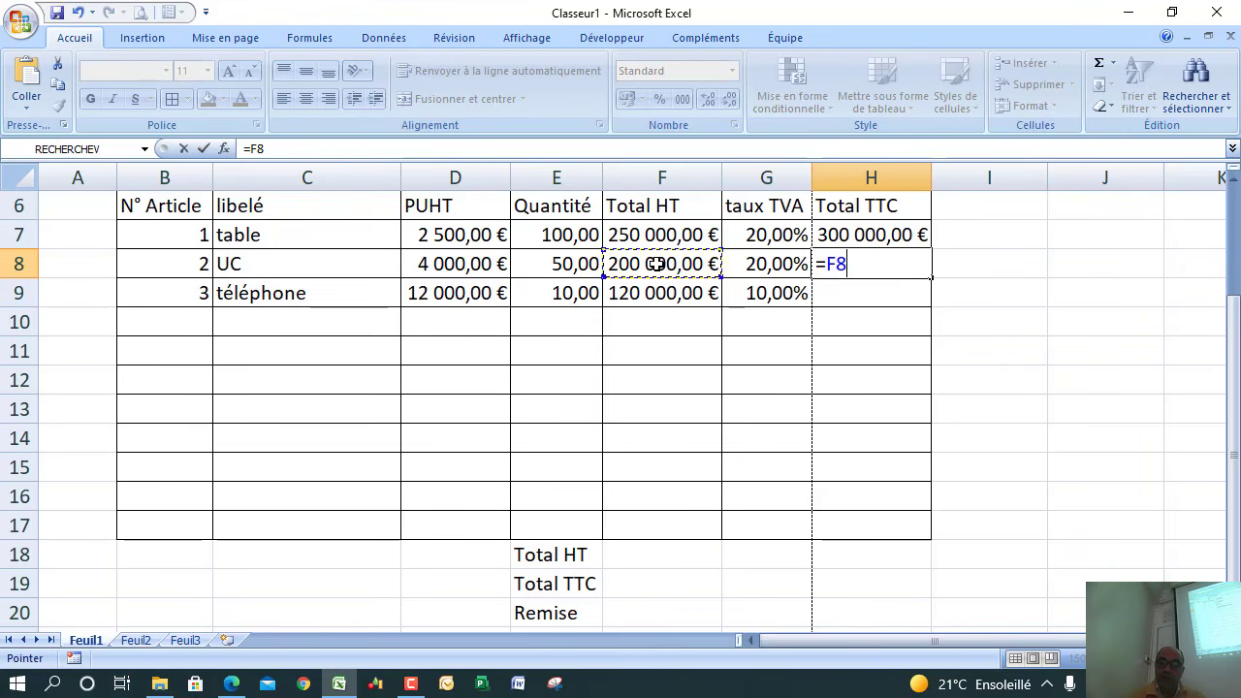
text(+)
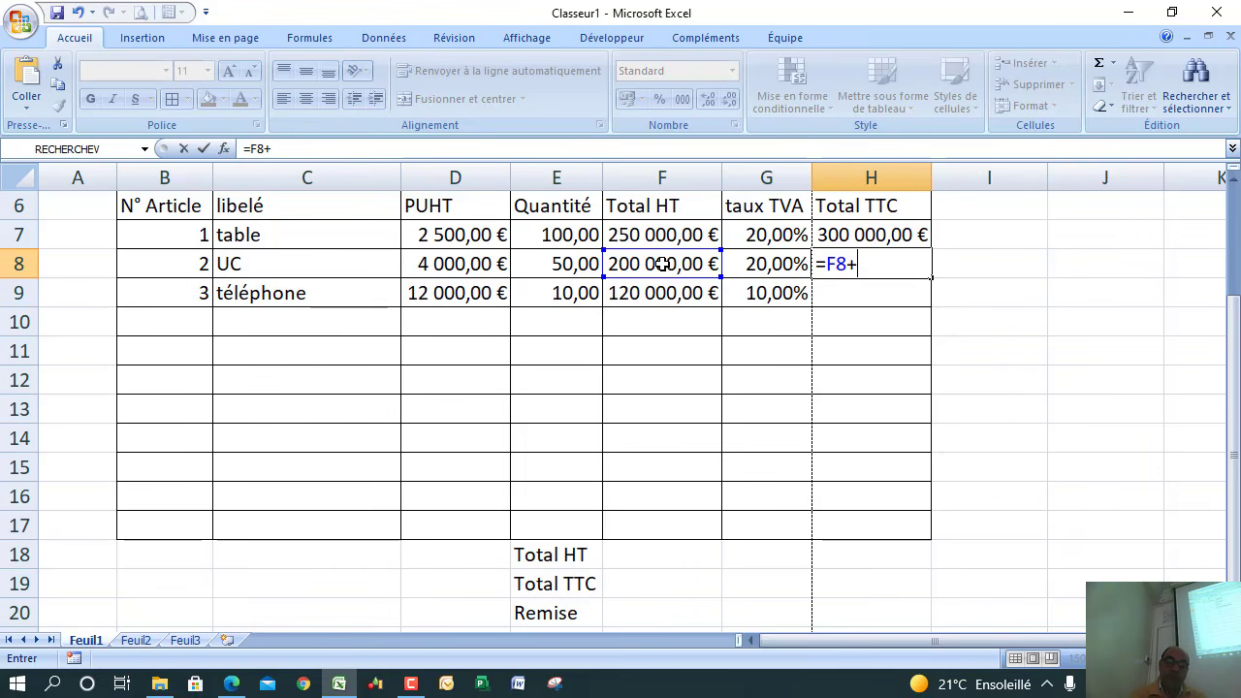
text(()
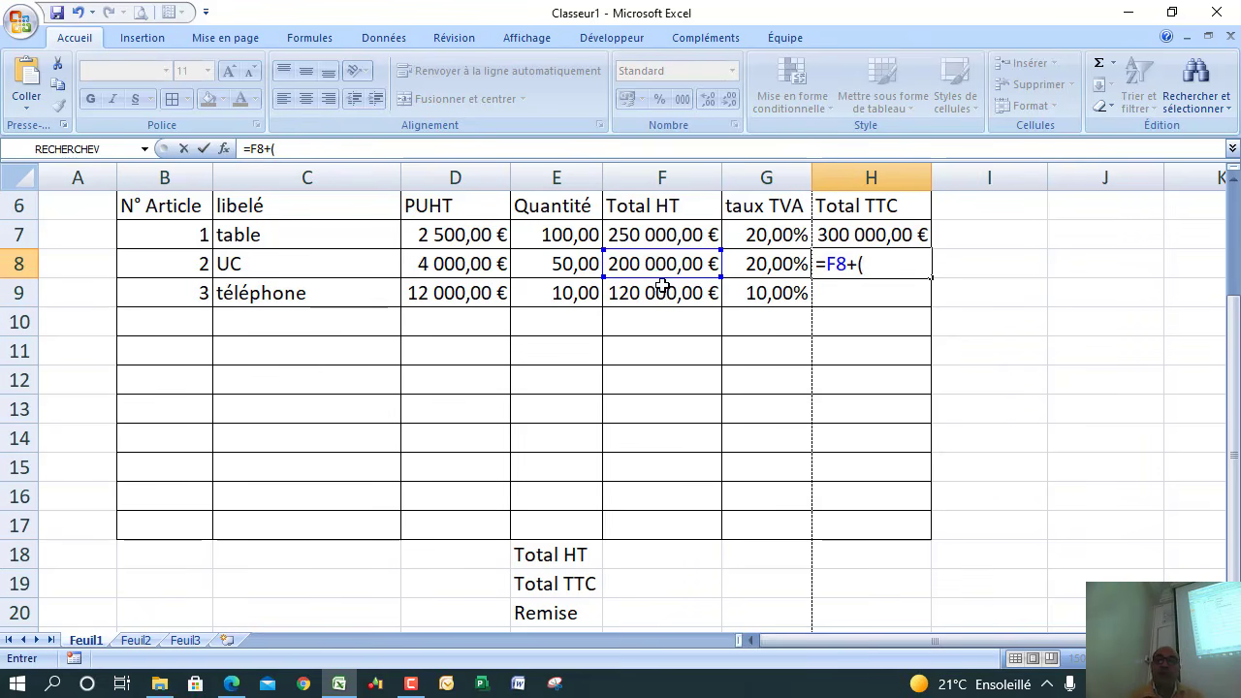
click(662, 269)
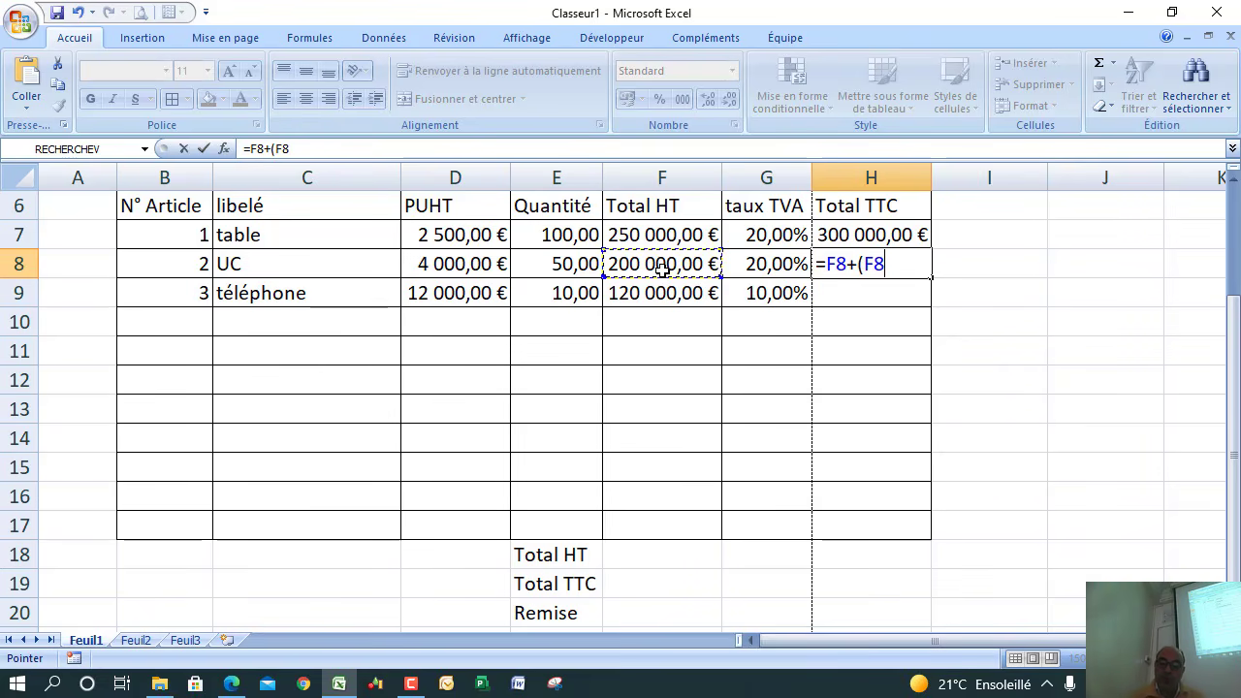
text(*)
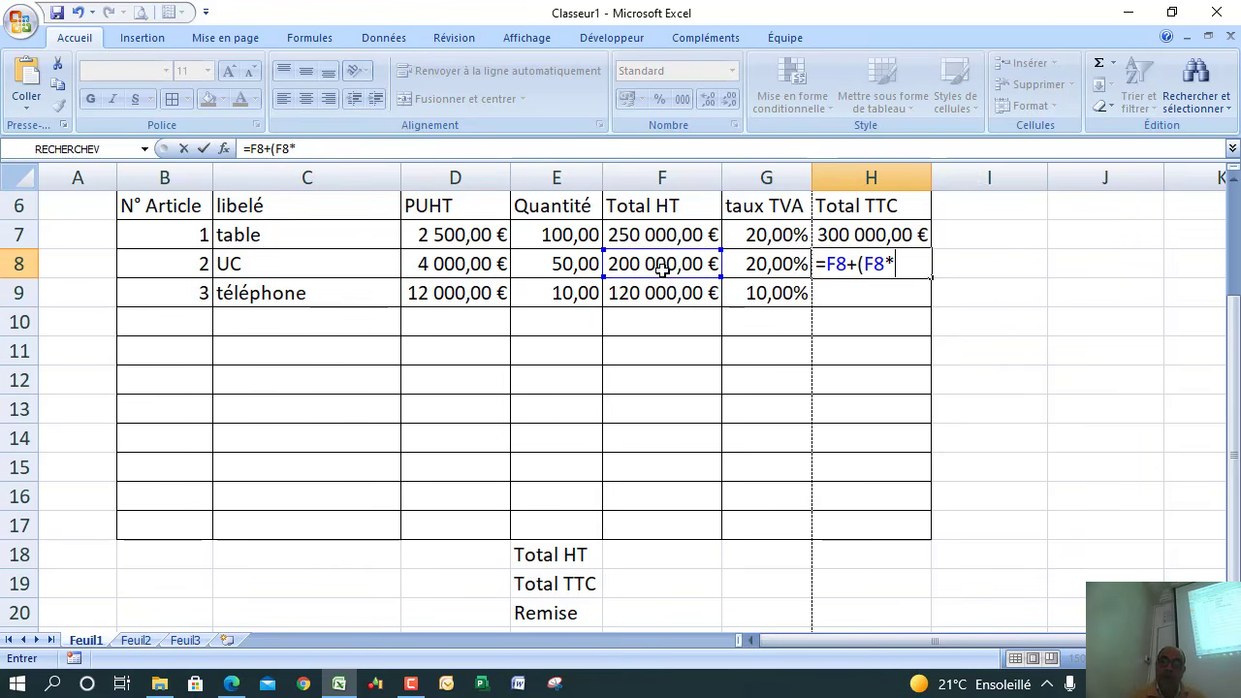
click(758, 269)
text())
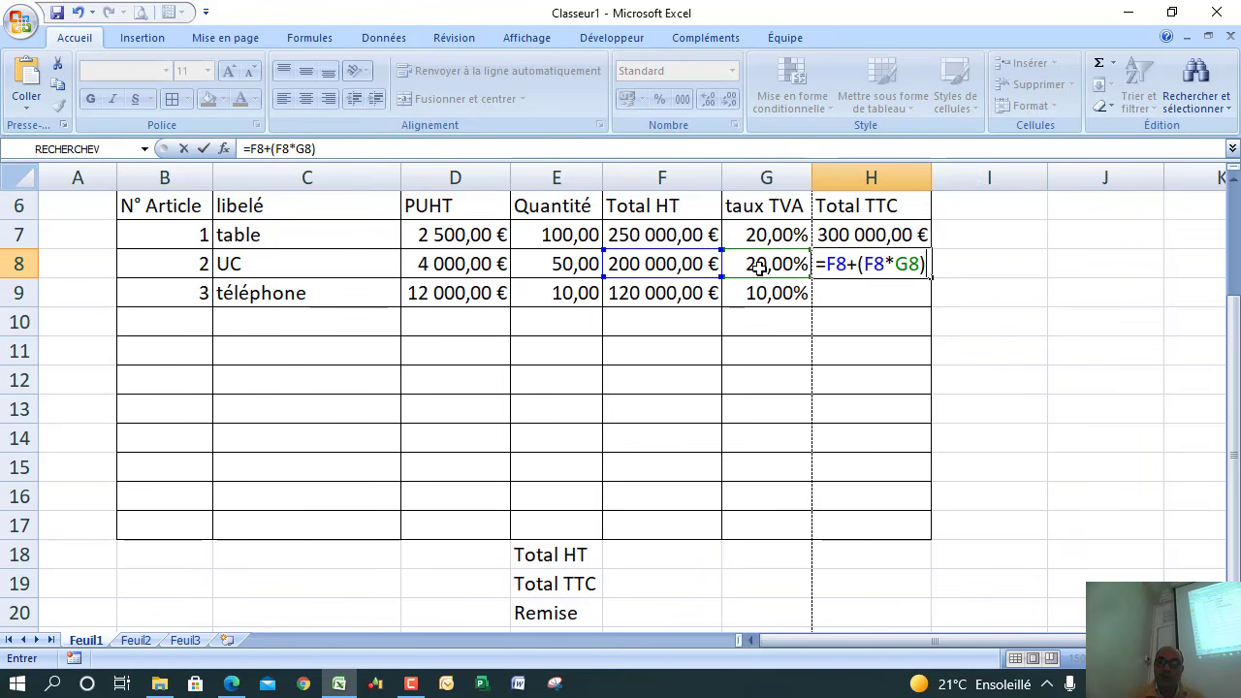
key(Return)
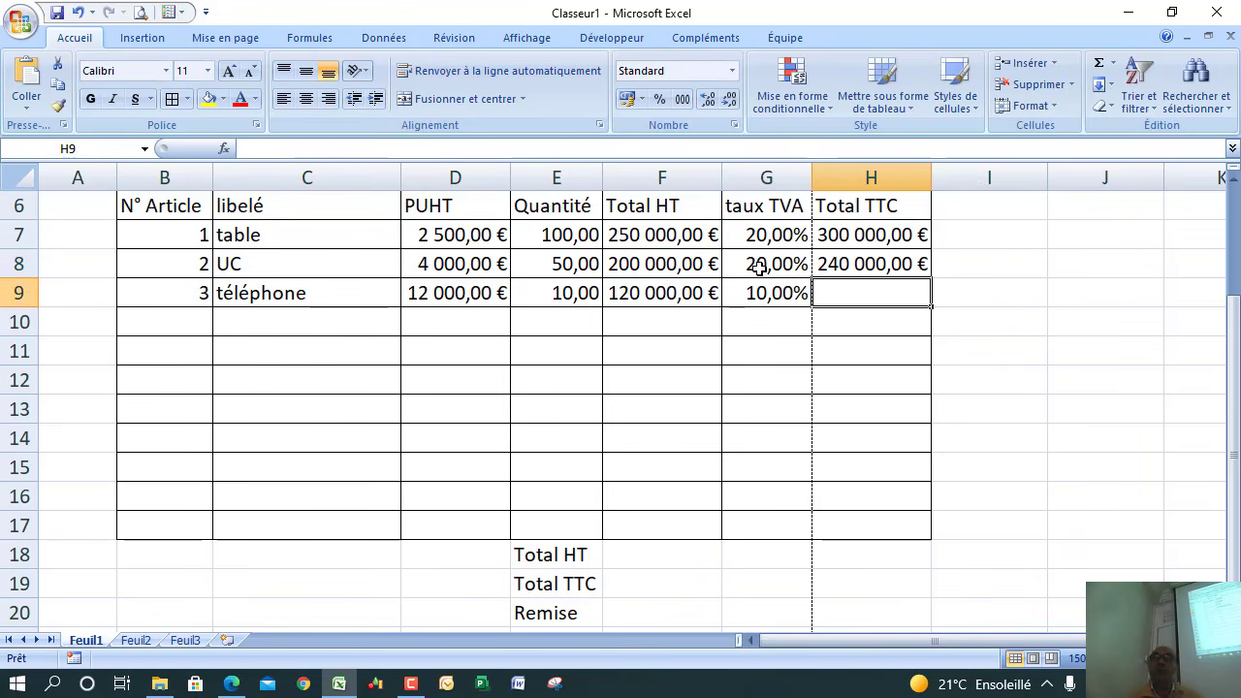
Step: Fill the Total TTC formula from H7 down to H9
click(854, 236)
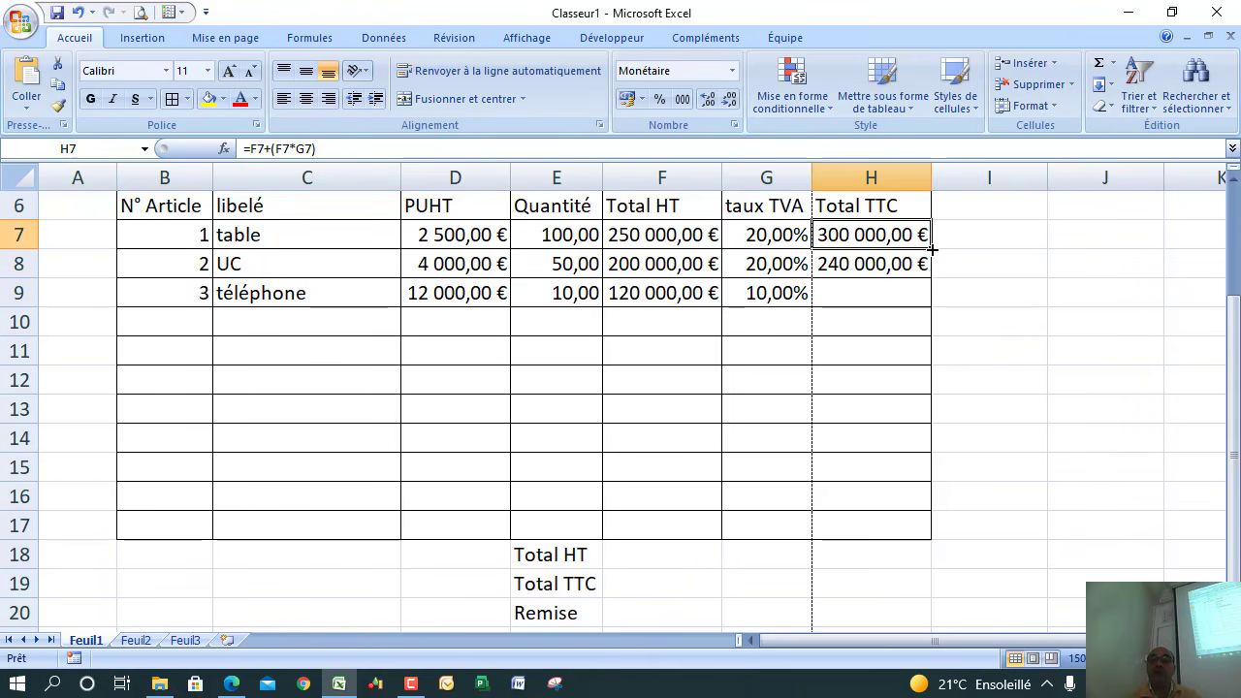
drag(931, 249, 922, 307)
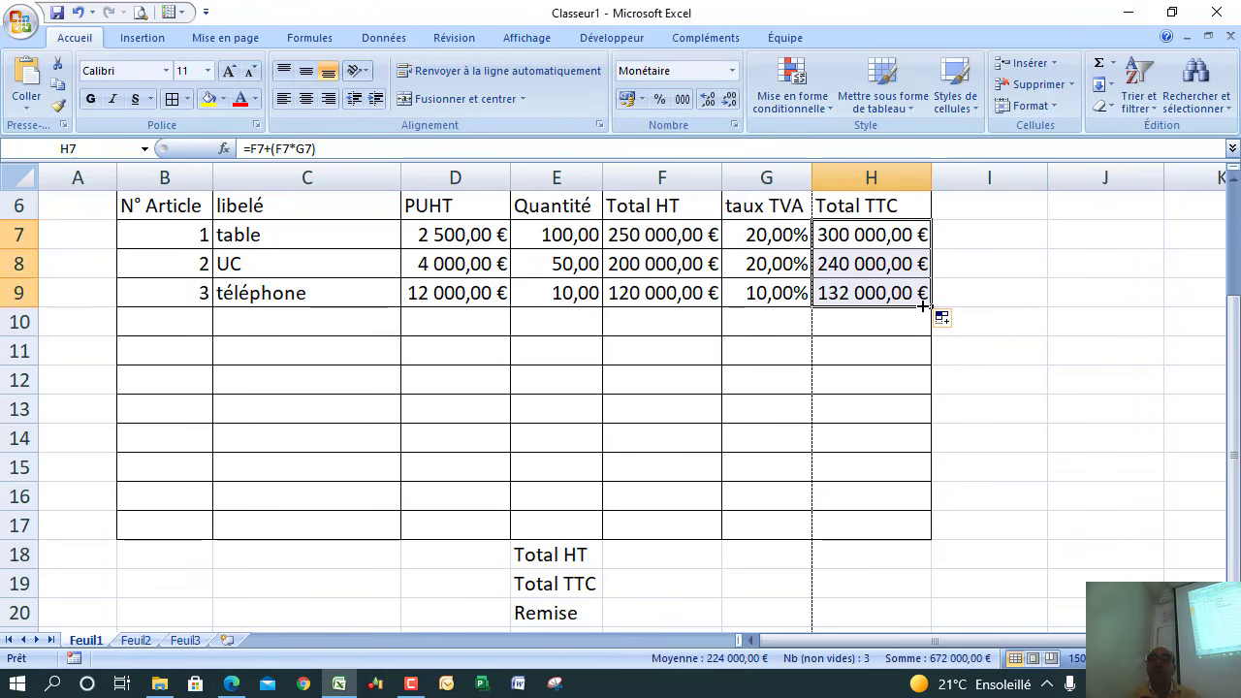
click(928, 248)
drag(931, 251, 932, 251)
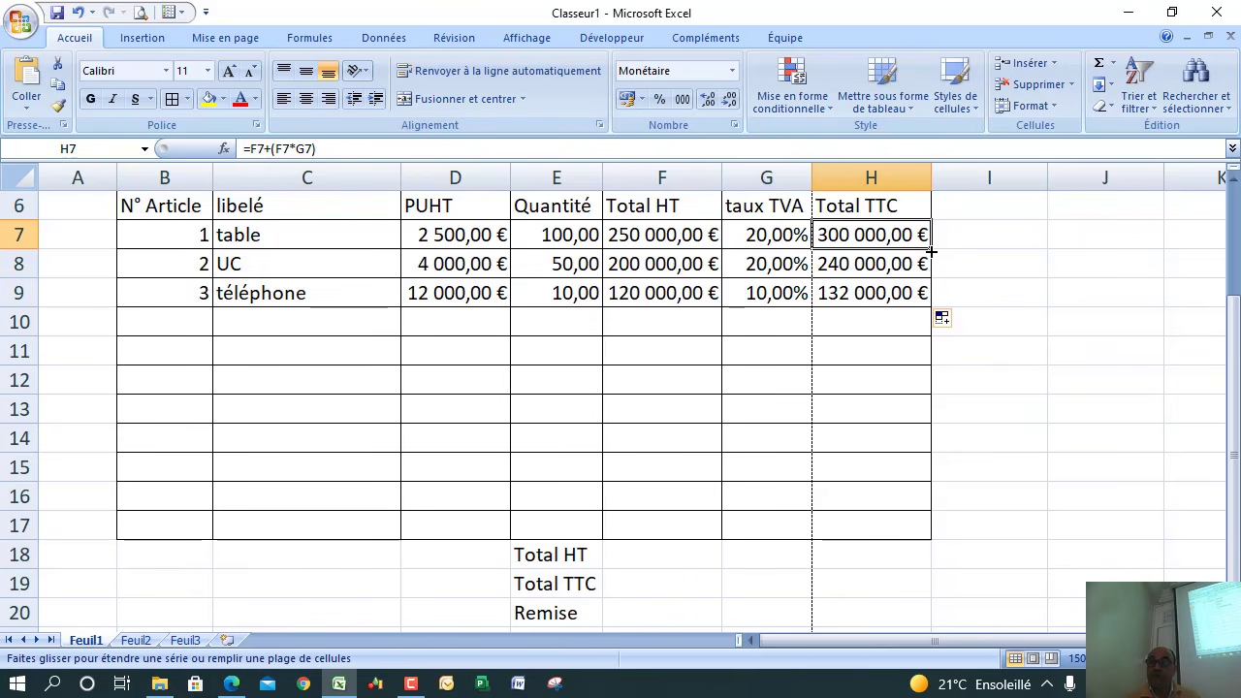
drag(931, 251, 935, 310)
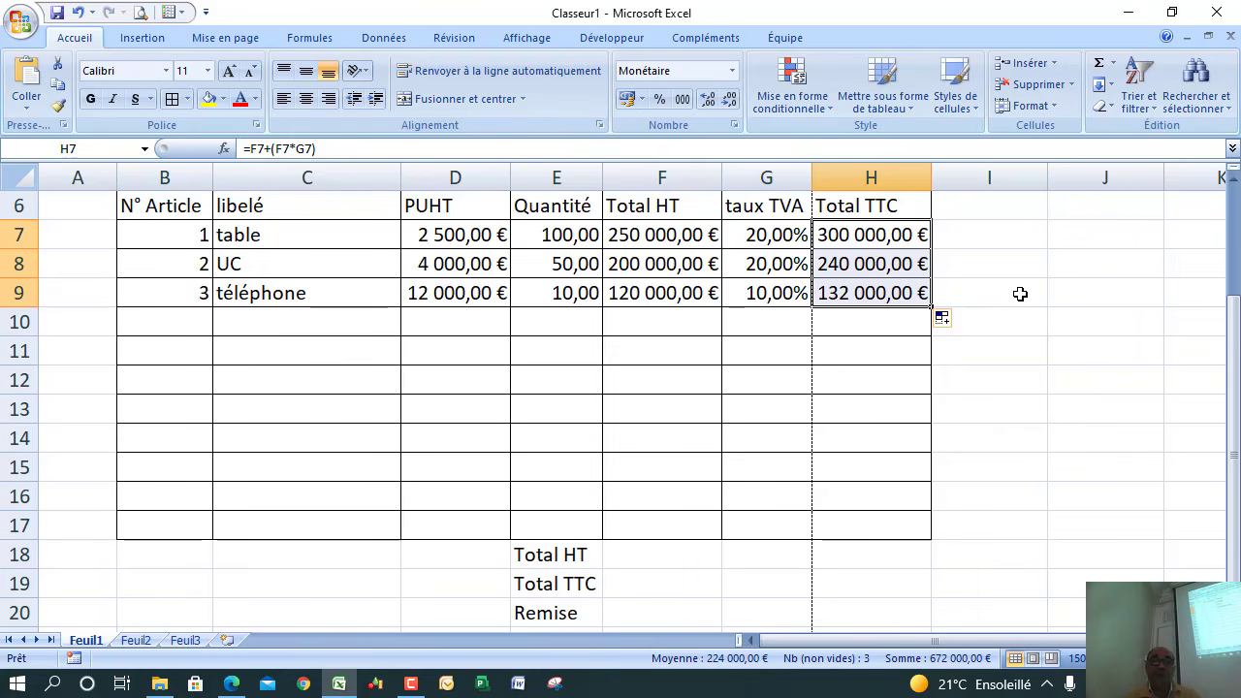
Step: Calculate the invoice's Total HT in F18 with the formula =SOMME(F7:F17)
click(636, 554)
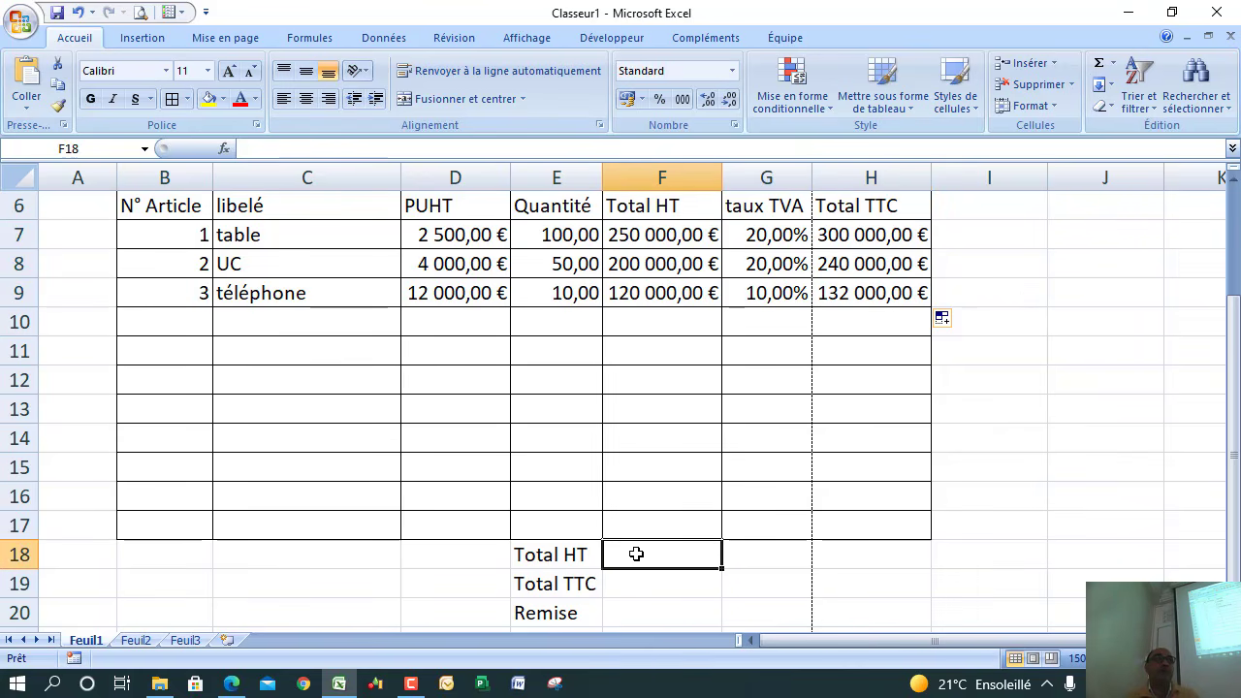
click(1099, 70)
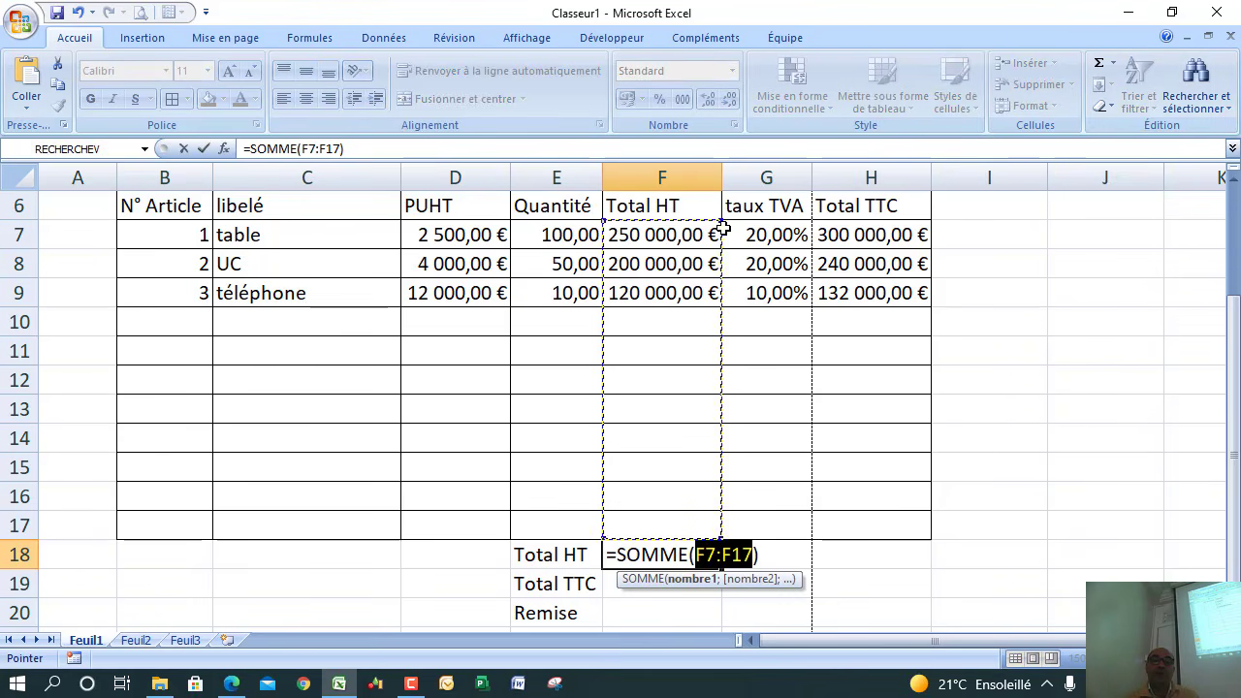
drag(706, 240, 674, 538)
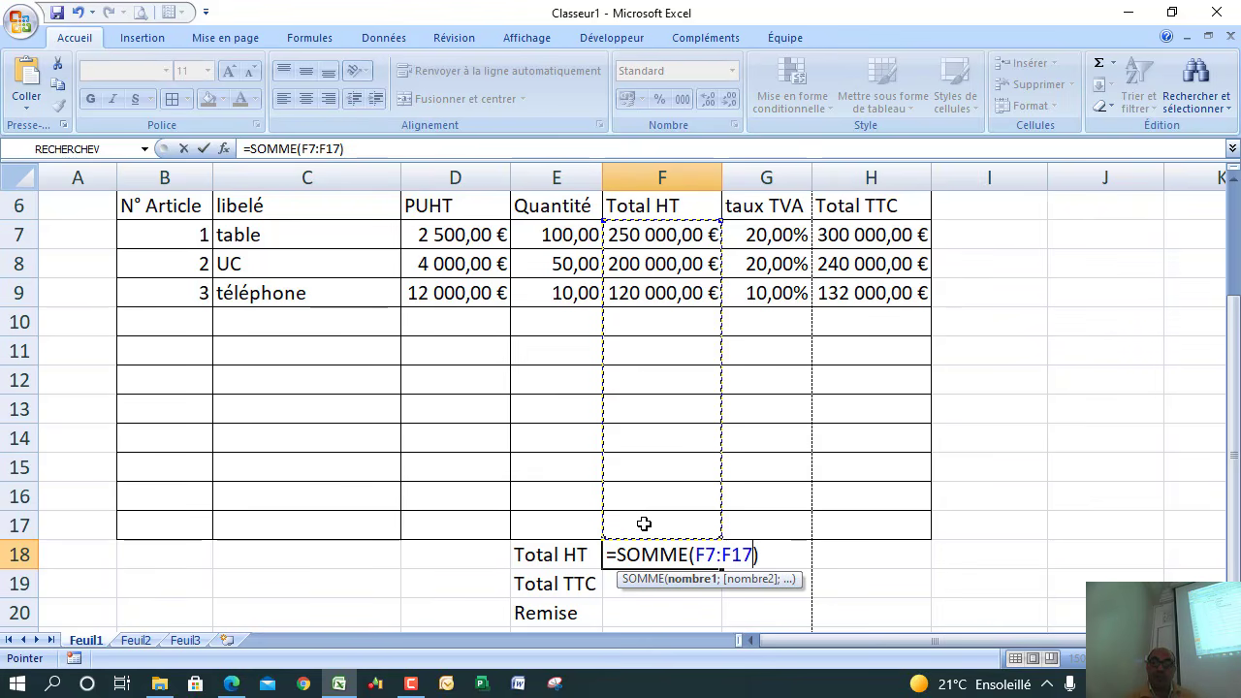
key(Return)
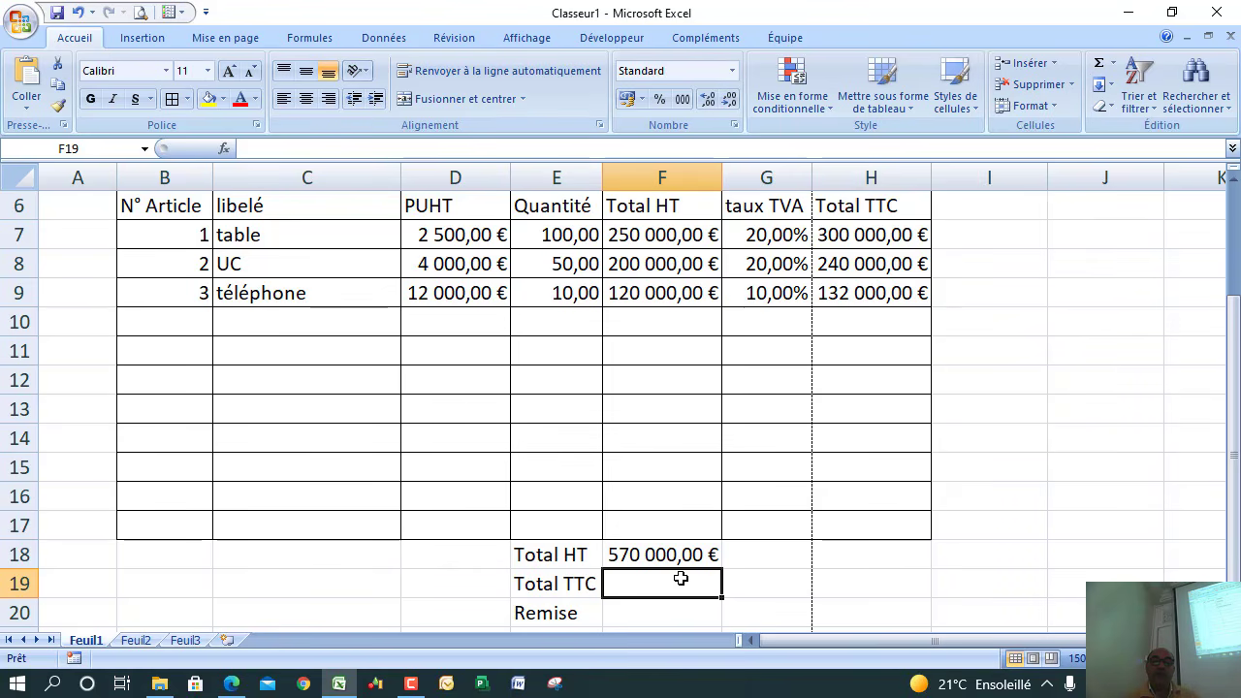
Step: Calculate the invoice's Total TTC in F19 with the formula =SOMME(H7:H17)
click(1100, 64)
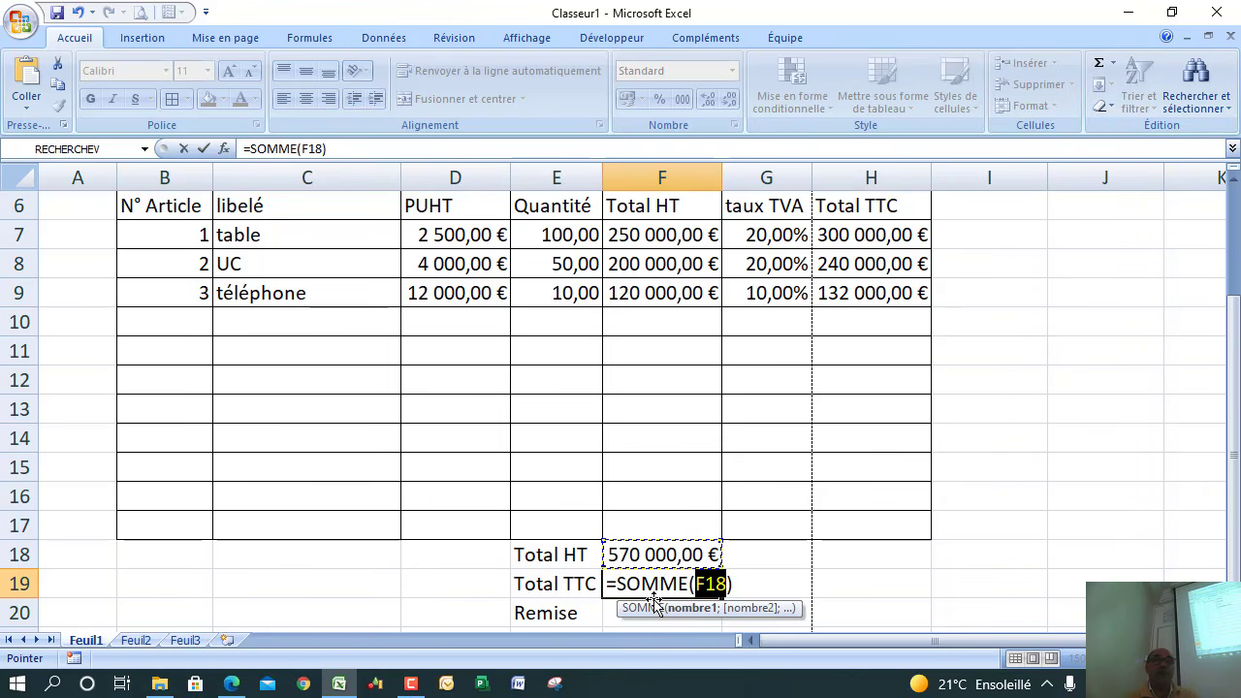
click(866, 231)
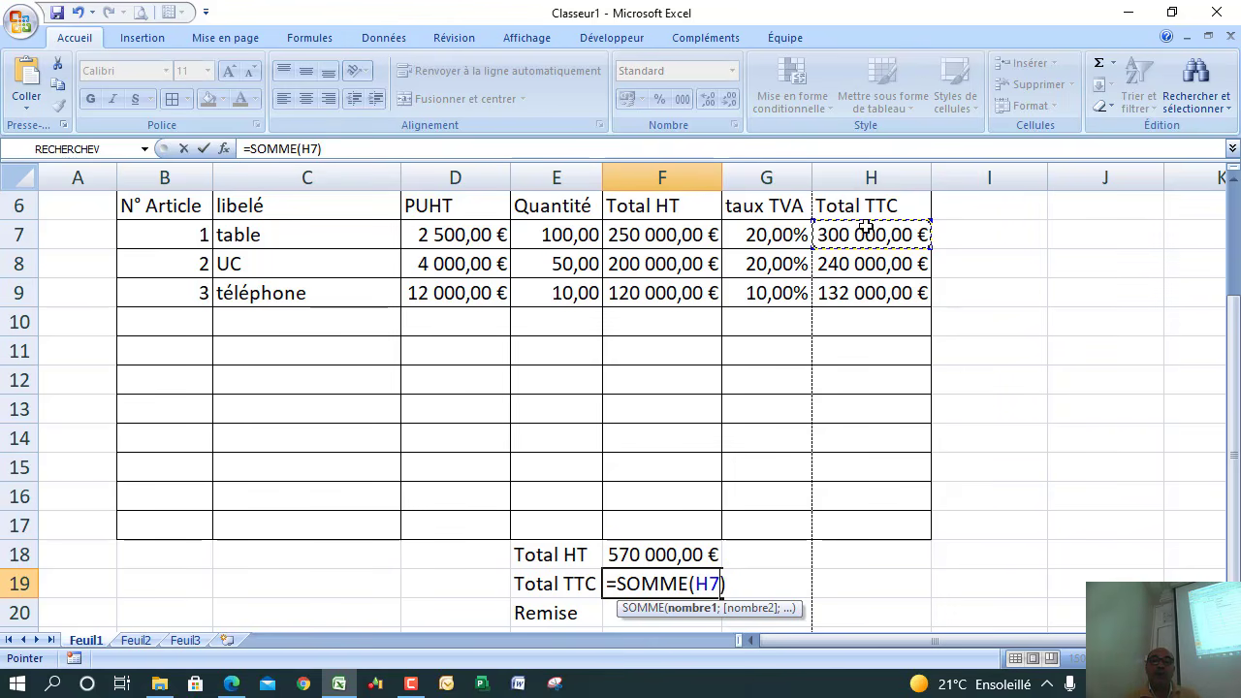
drag(866, 231, 872, 523)
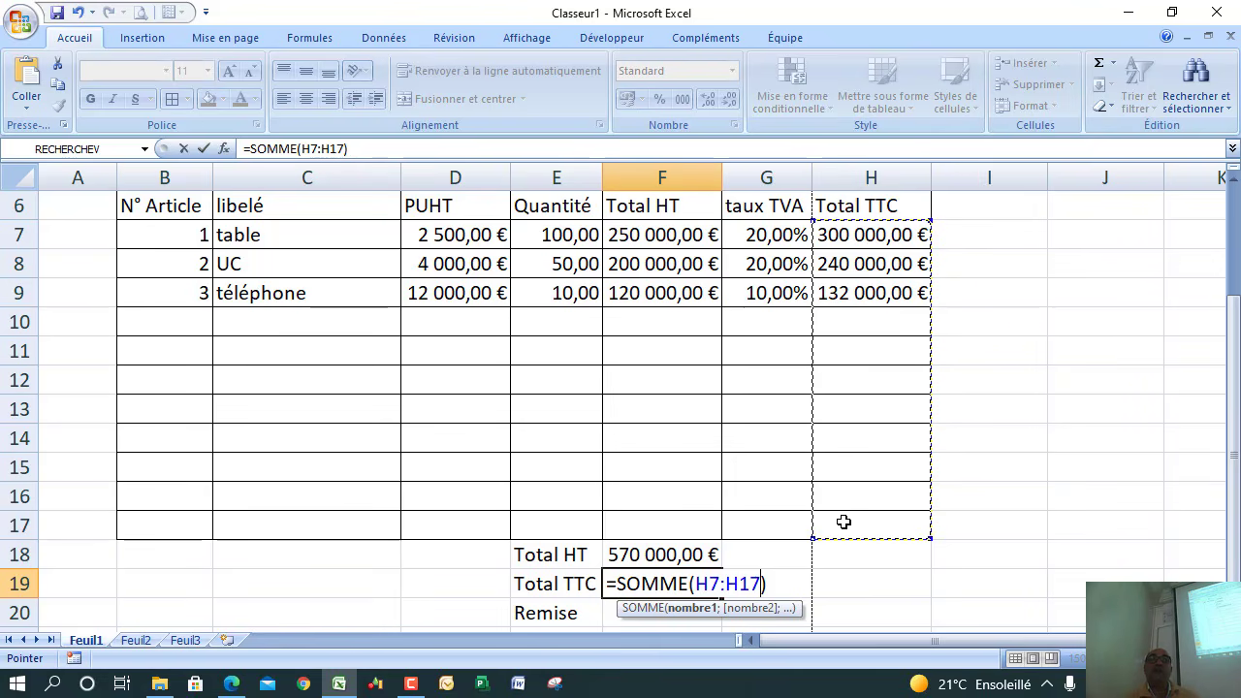
key(Return)
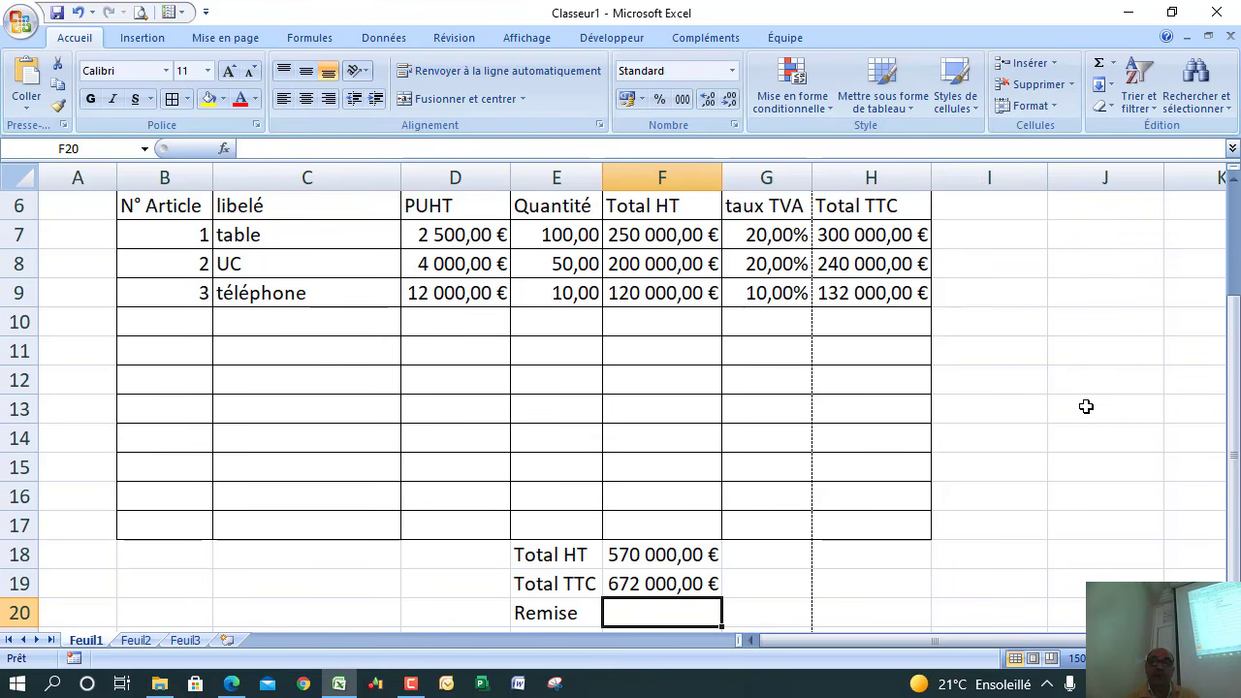
Step: Examine the number formats applied to the PUHT, Quantité and Total HT values in the invoice's article rows
drag(1231, 386, 1230, 325)
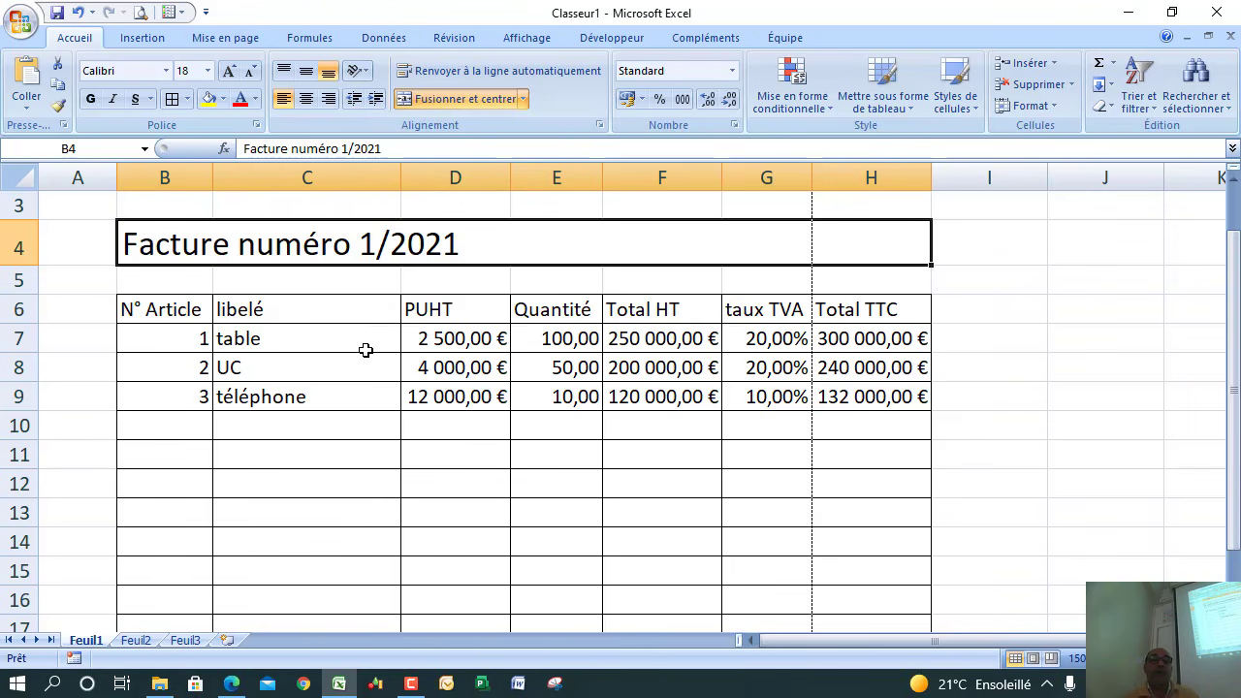
drag(468, 341, 472, 395)
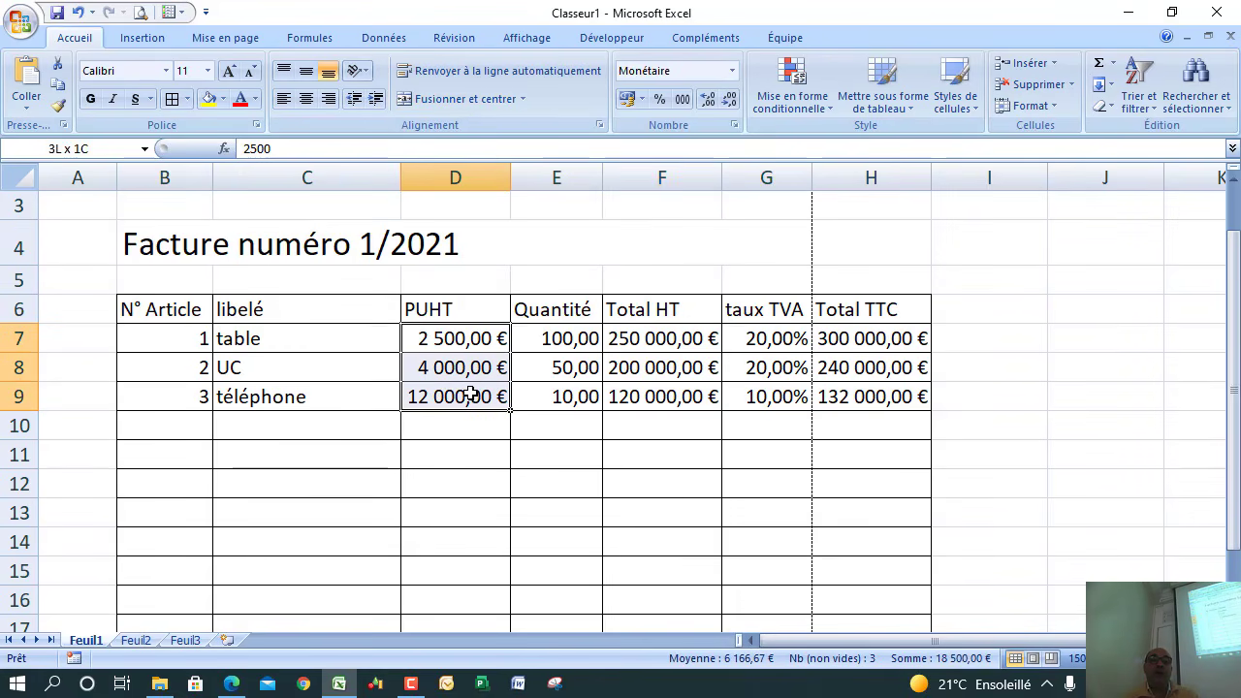
click(733, 70)
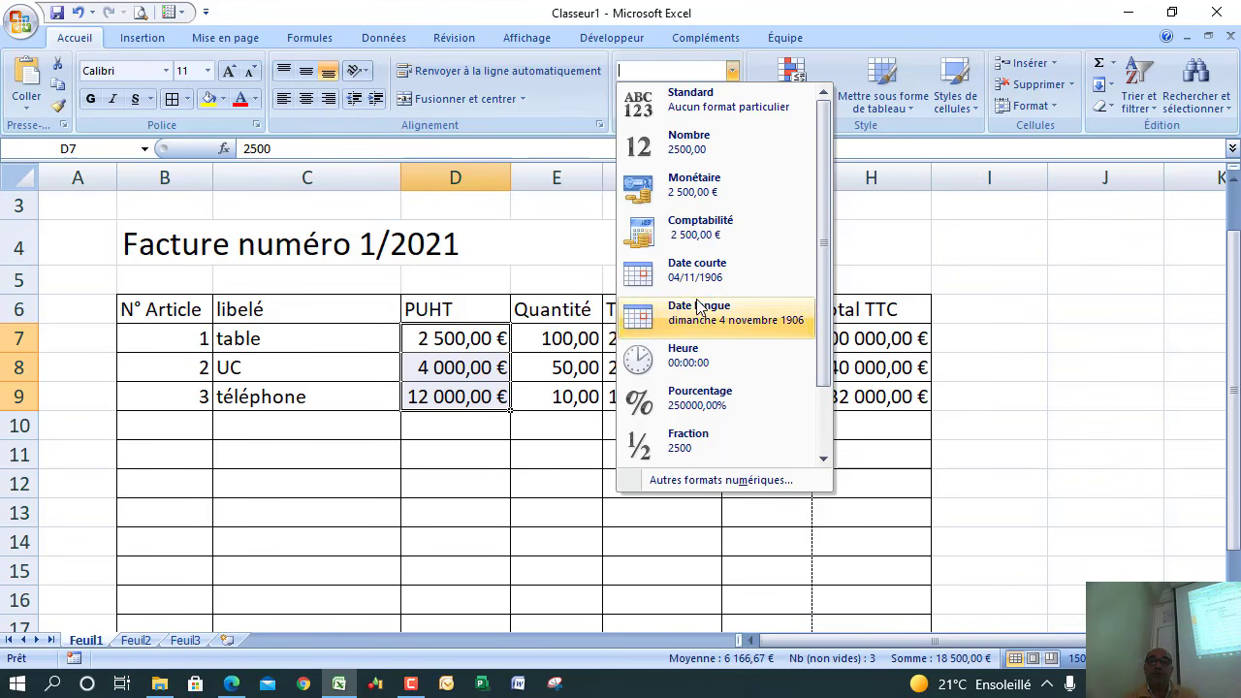
right_click(566, 479)
click(558, 357)
click(540, 340)
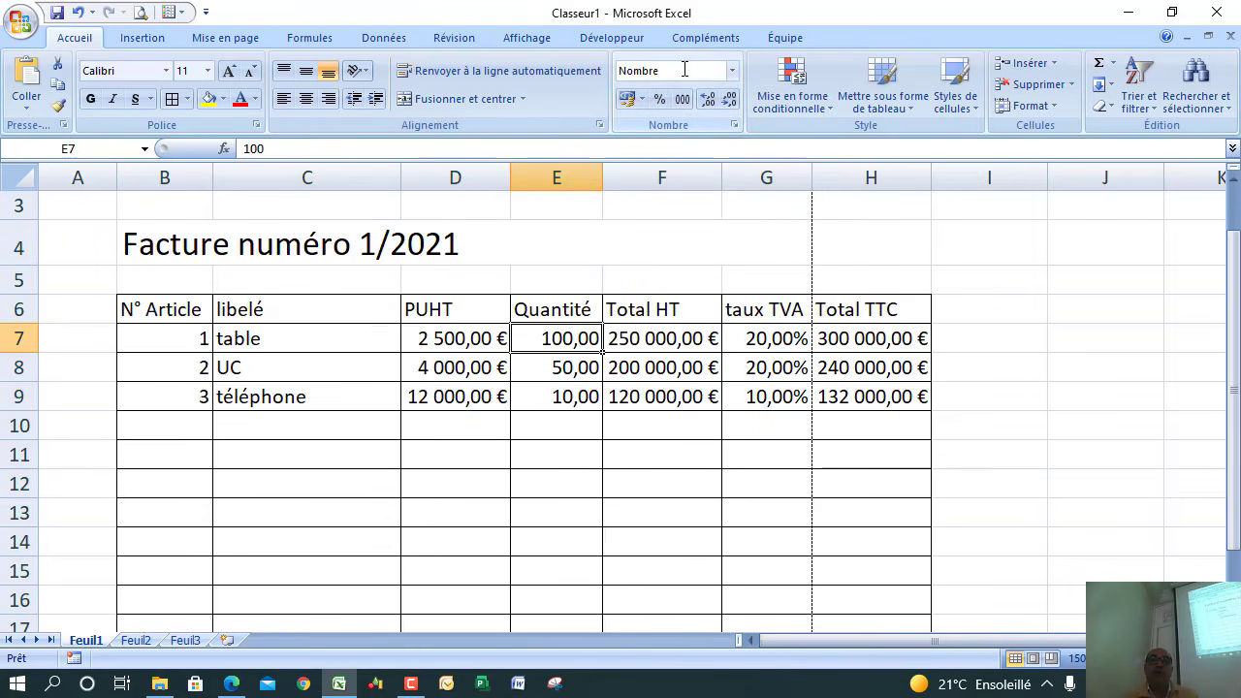
click(676, 339)
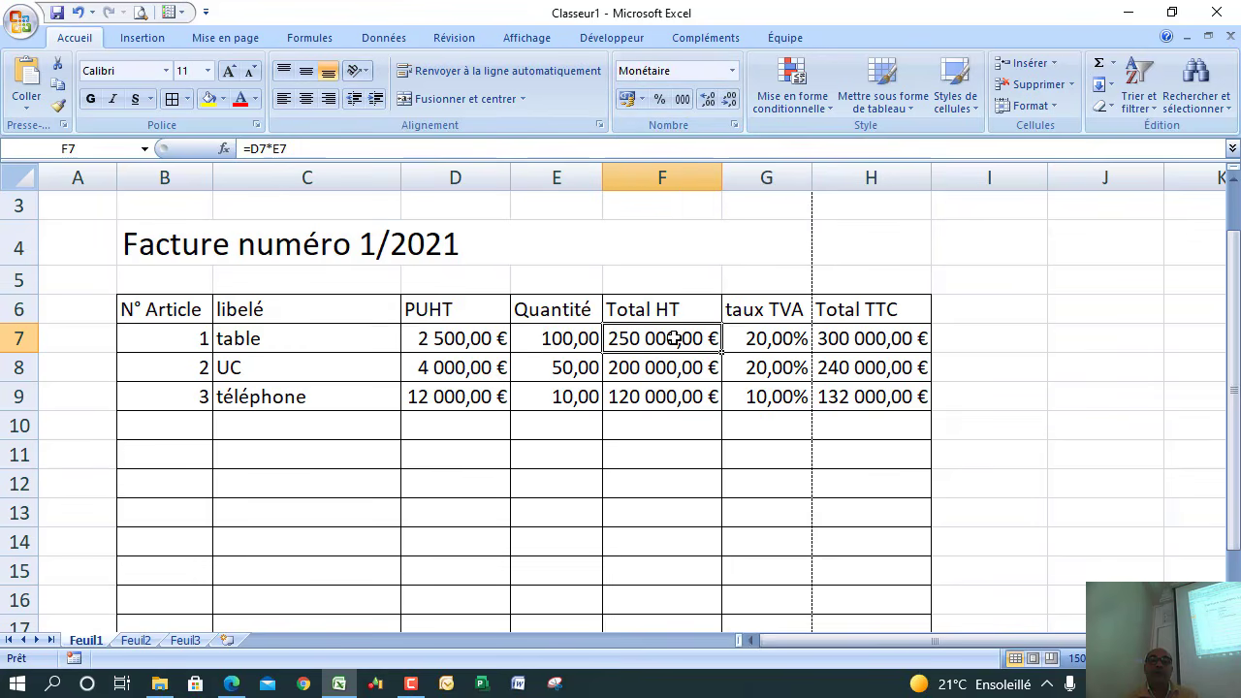
Step: Apply the Pourcentage number format to the table row's VAT rate in G7
click(757, 339)
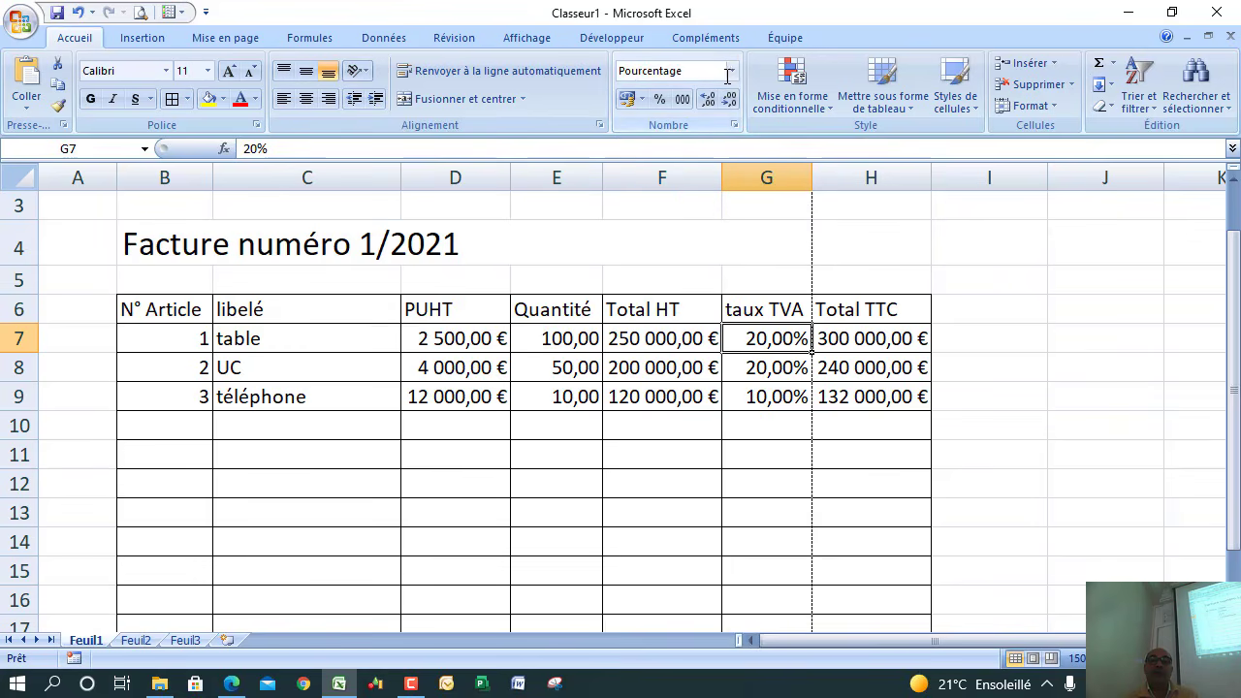
click(733, 73)
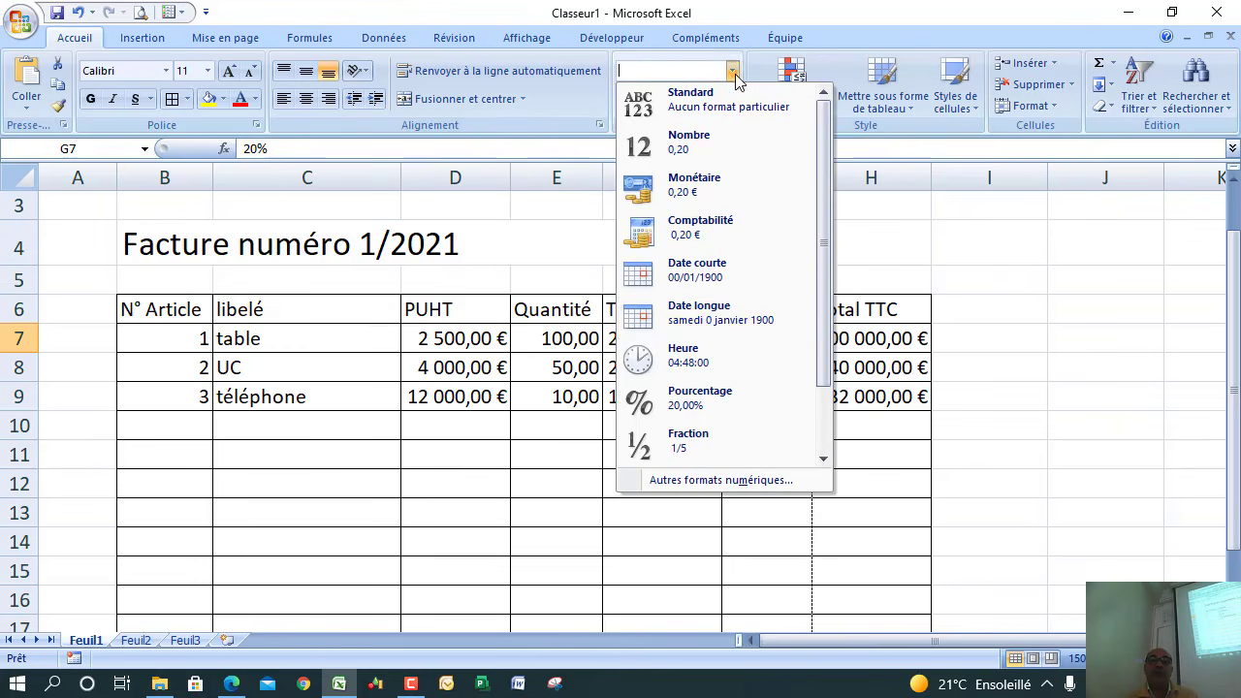
click(716, 405)
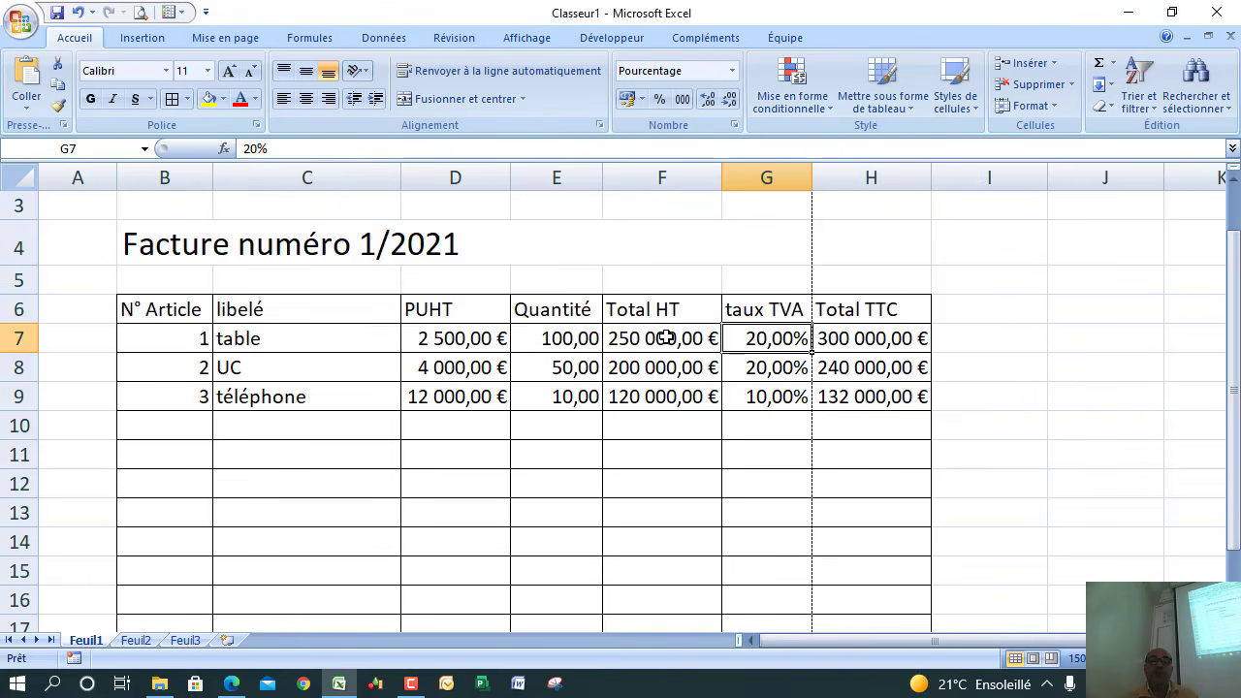
Step: Review the Total HT formula in F7 and fill it down to F9
click(636, 351)
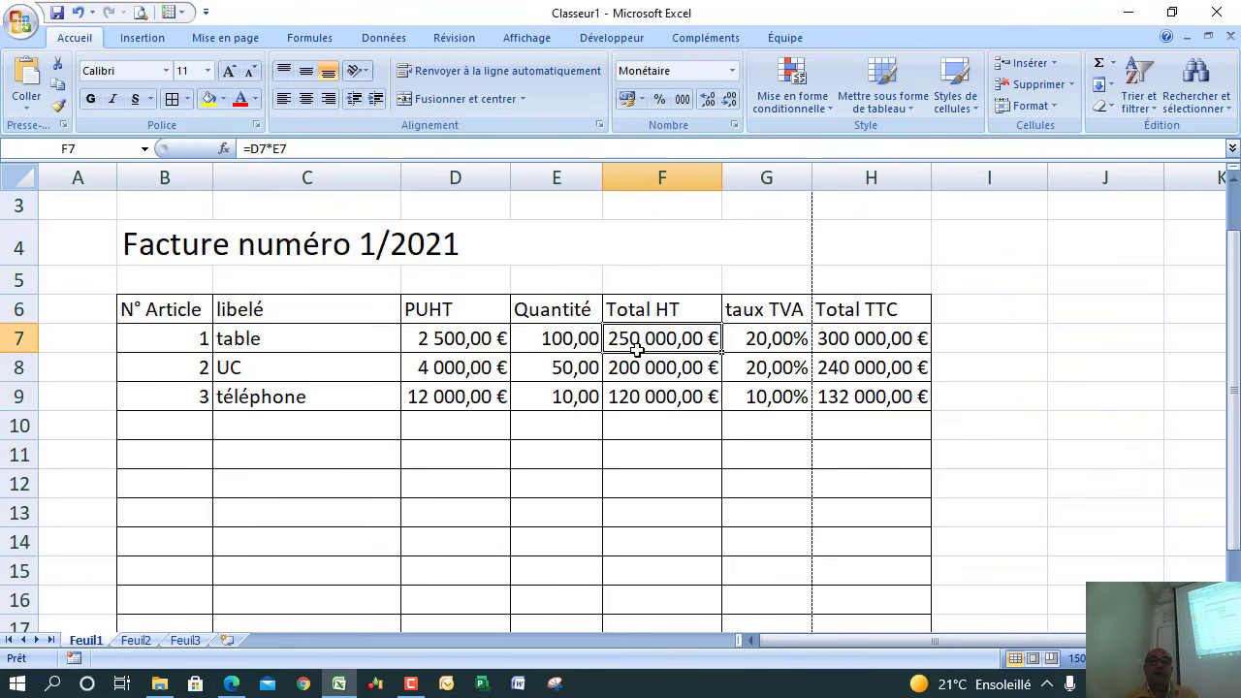
double_click(640, 341)
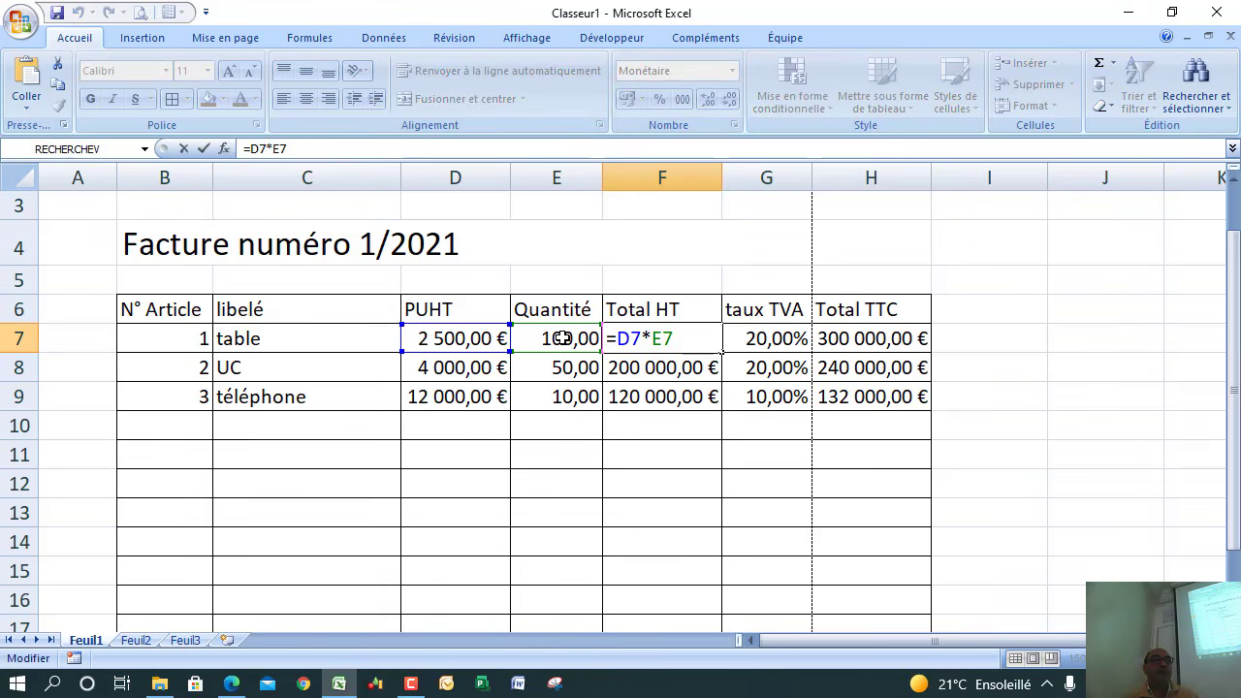
key(Return)
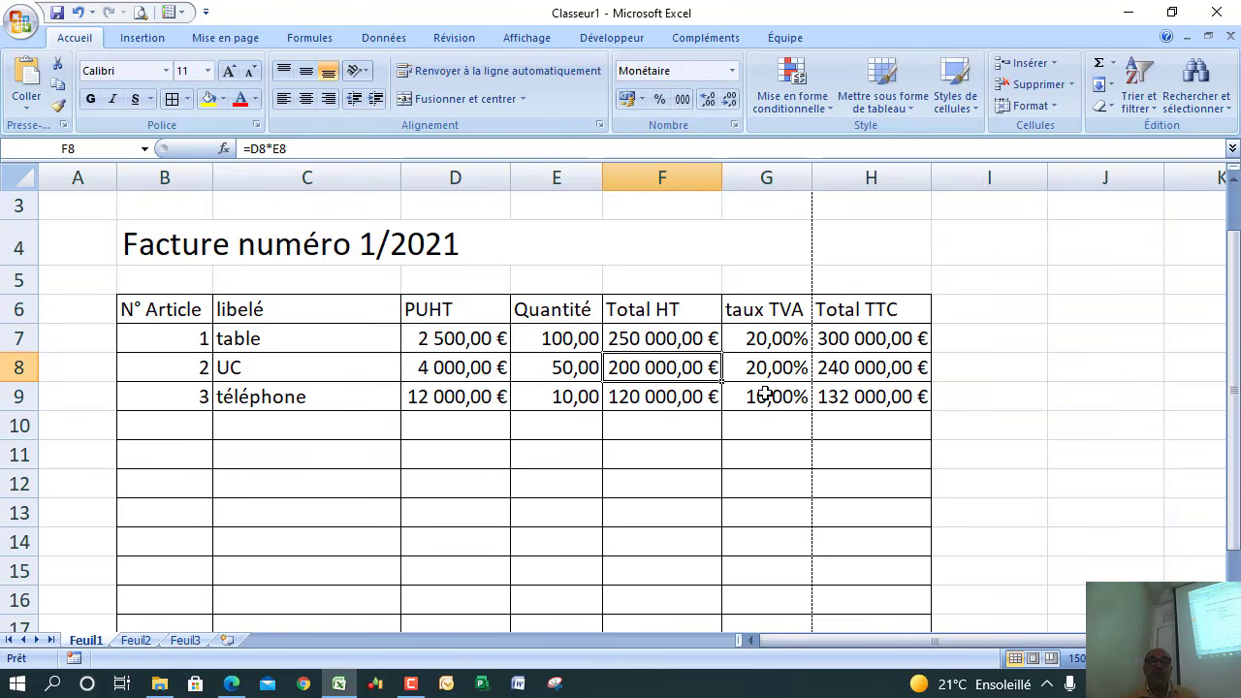
click(714, 339)
drag(720, 353, 716, 415)
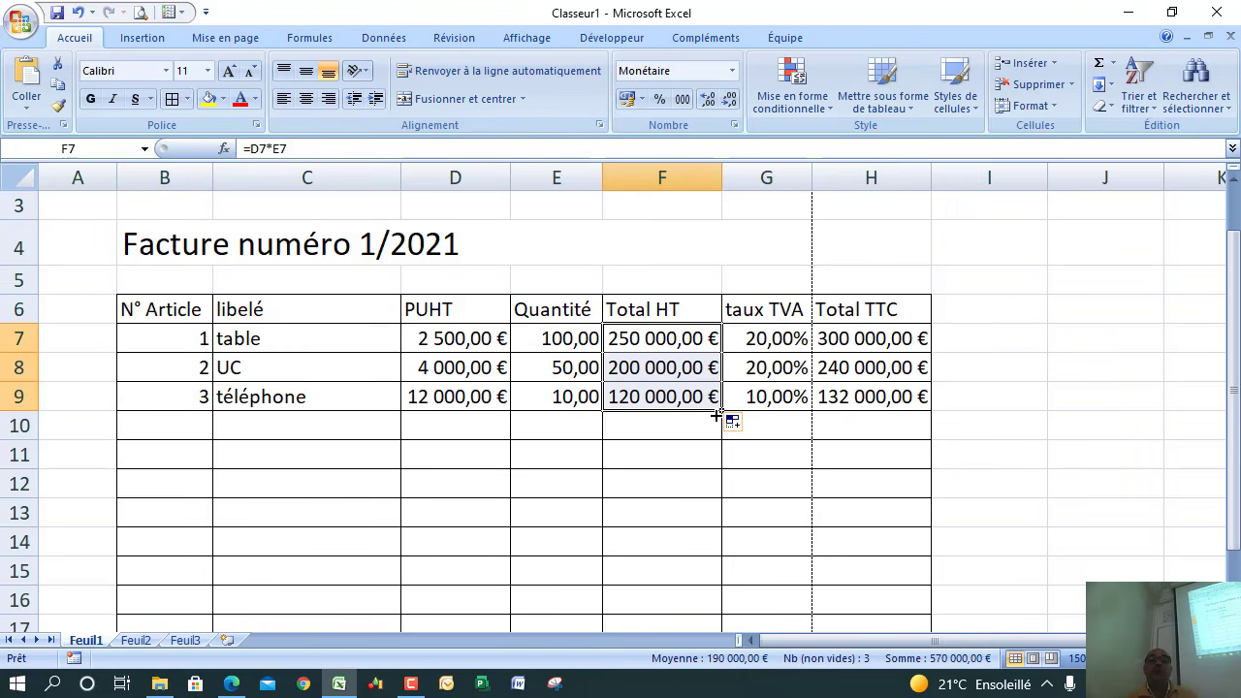
Step: Examine the Total TTC formula in H7 and the invoice's Total HT sum formula in F18
click(764, 335)
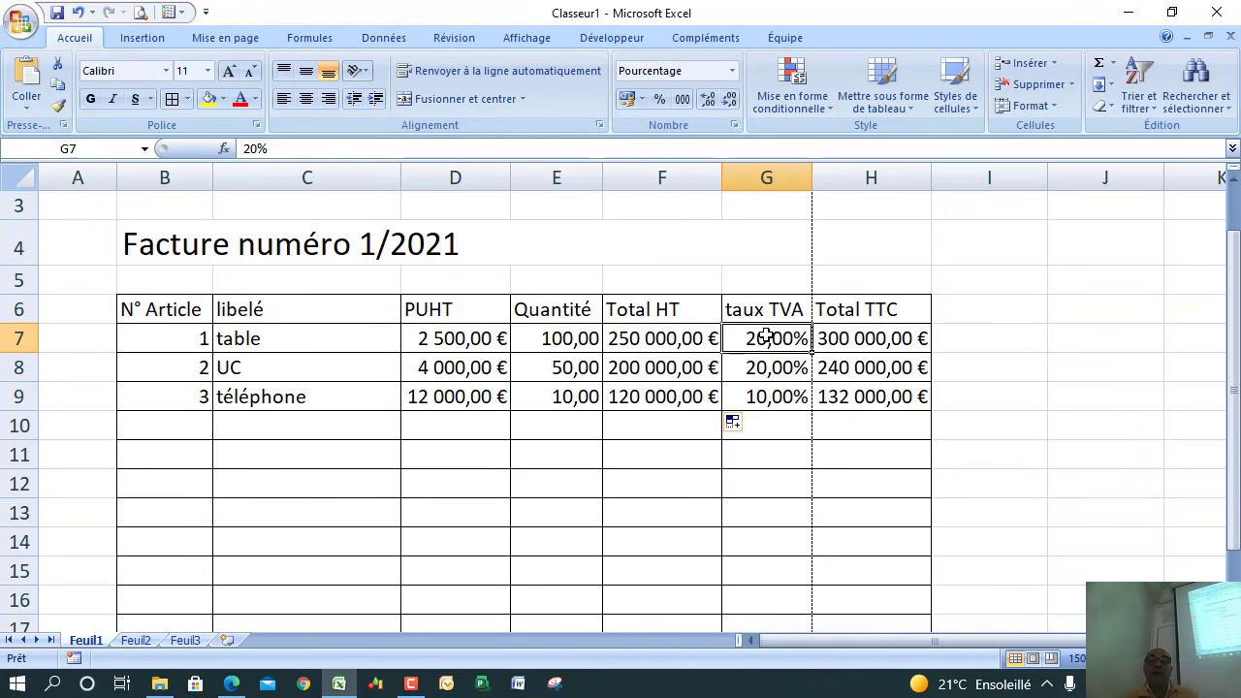
click(845, 338)
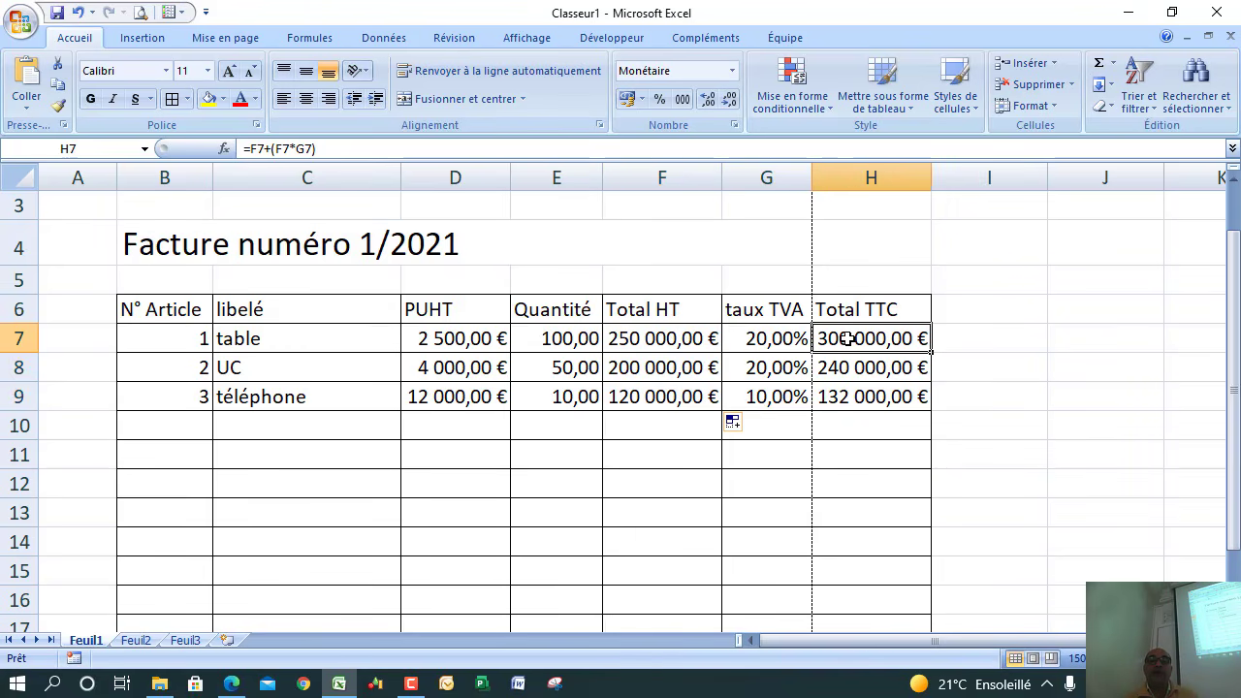
click(648, 341)
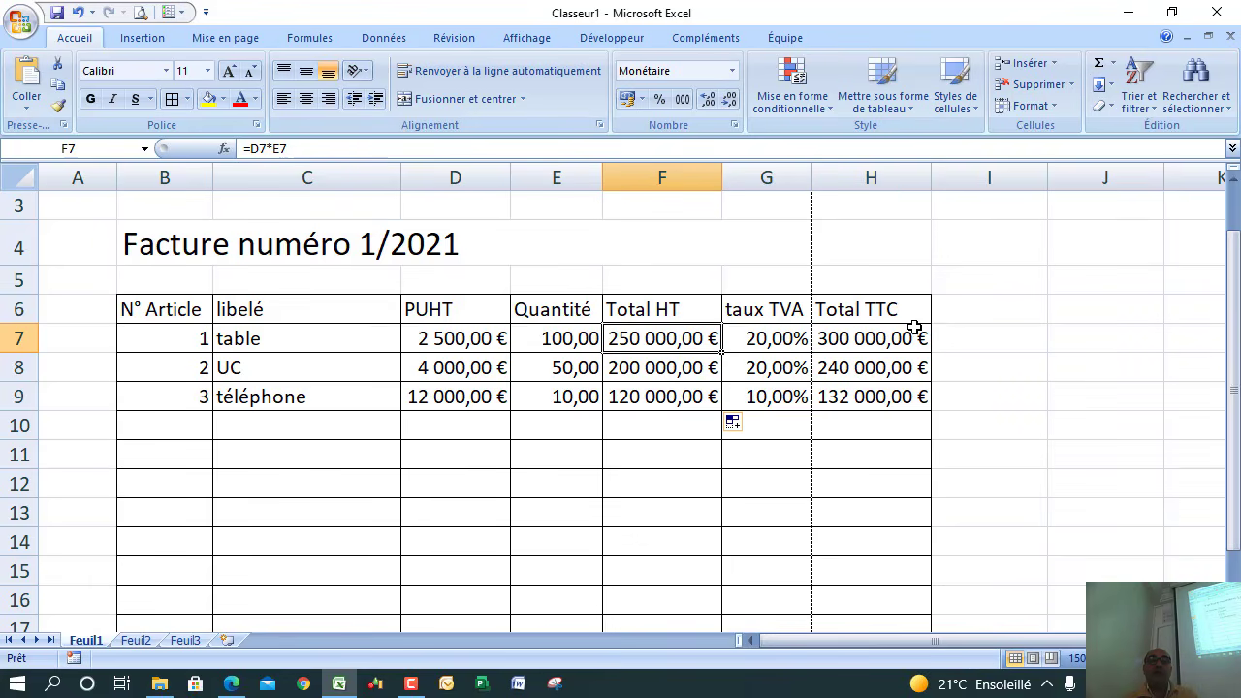
double_click(886, 338)
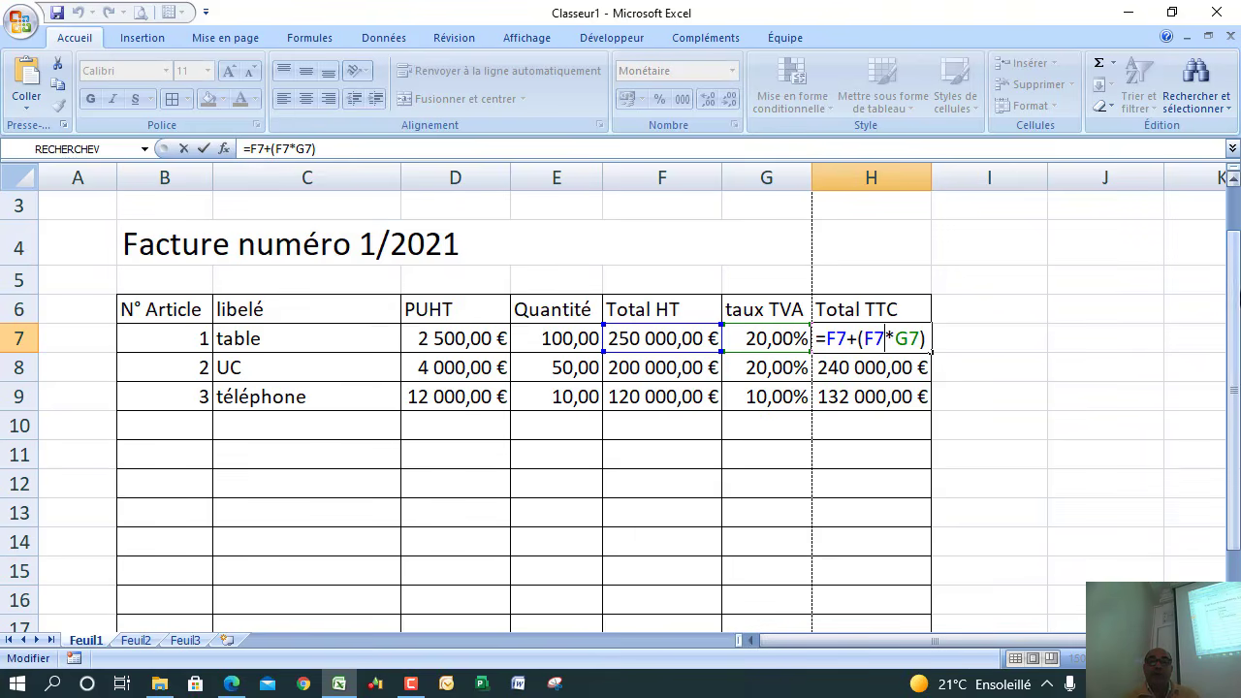
drag(1233, 307, 1236, 389)
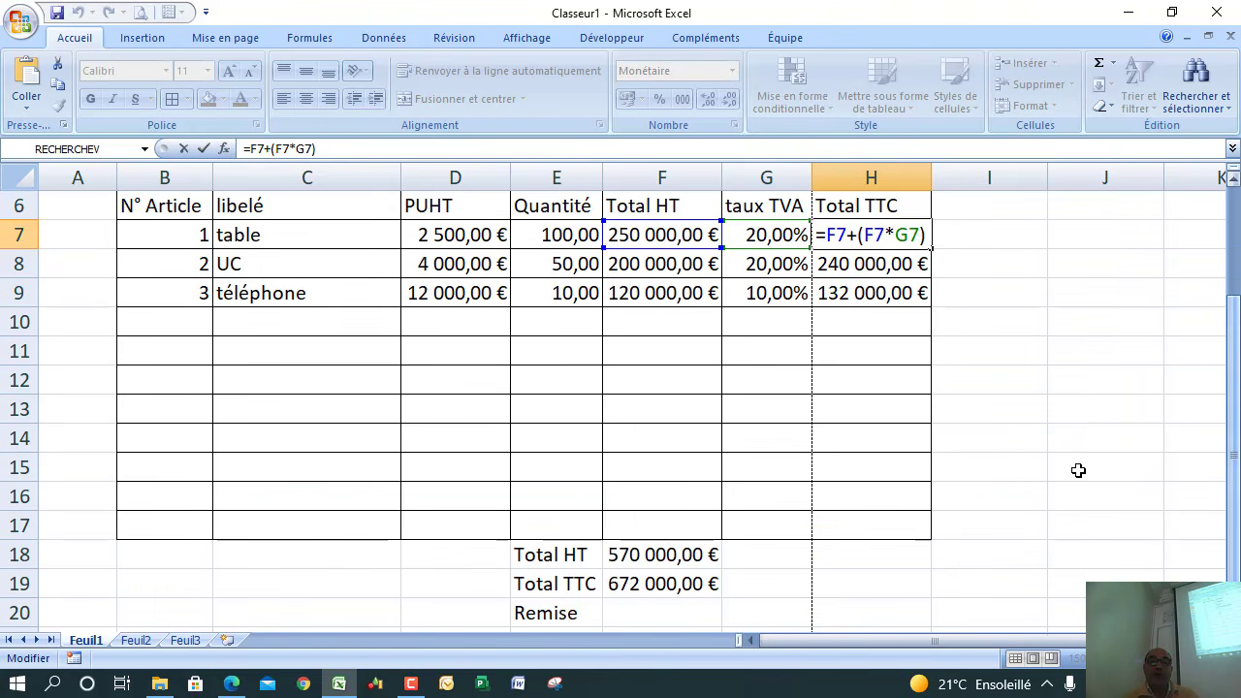
click(633, 543)
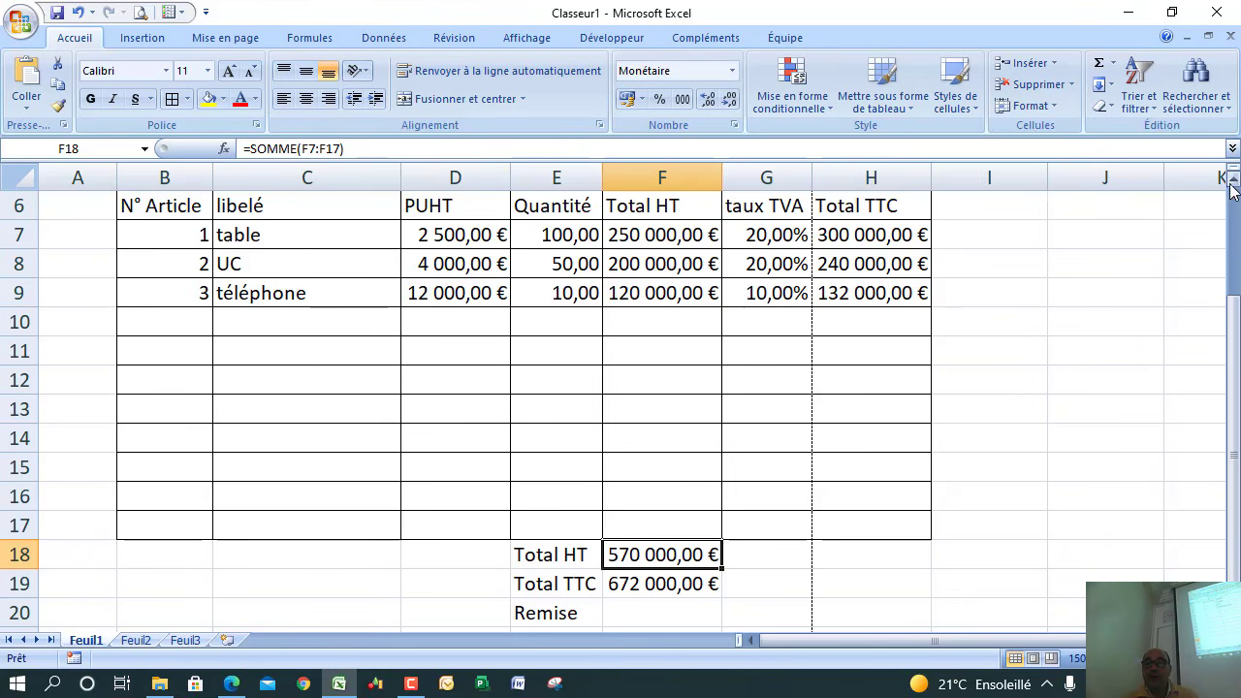
scroll(1226, 221, up, 1)
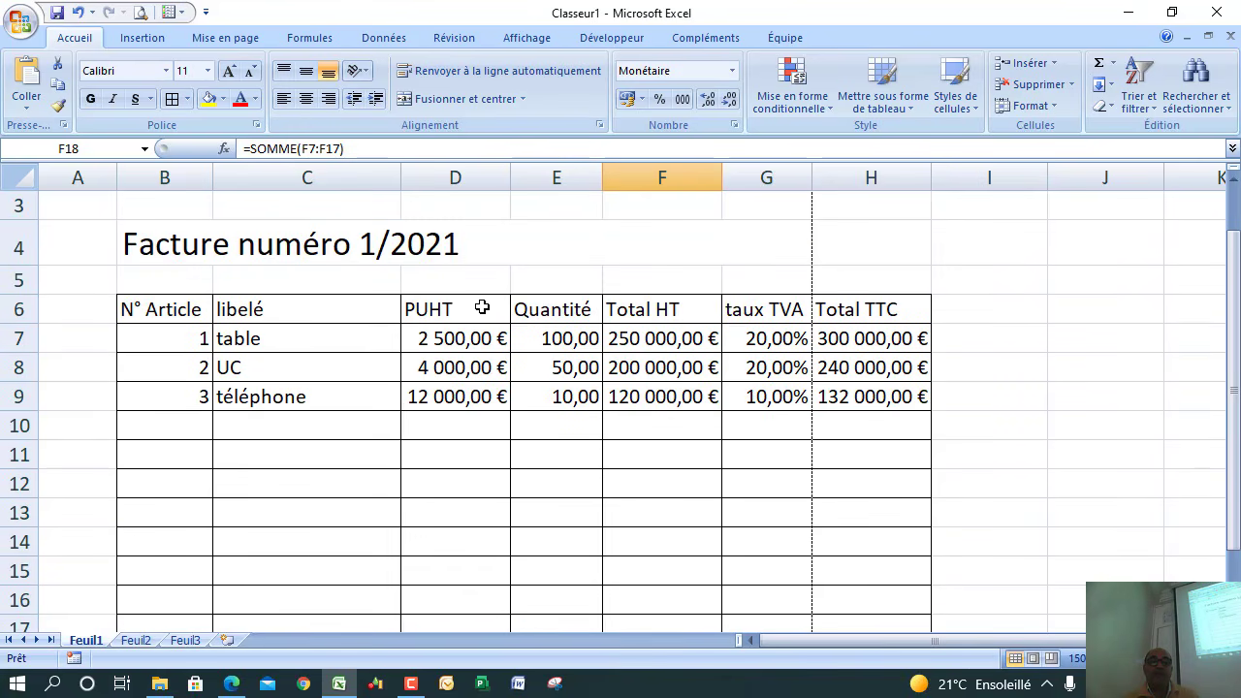